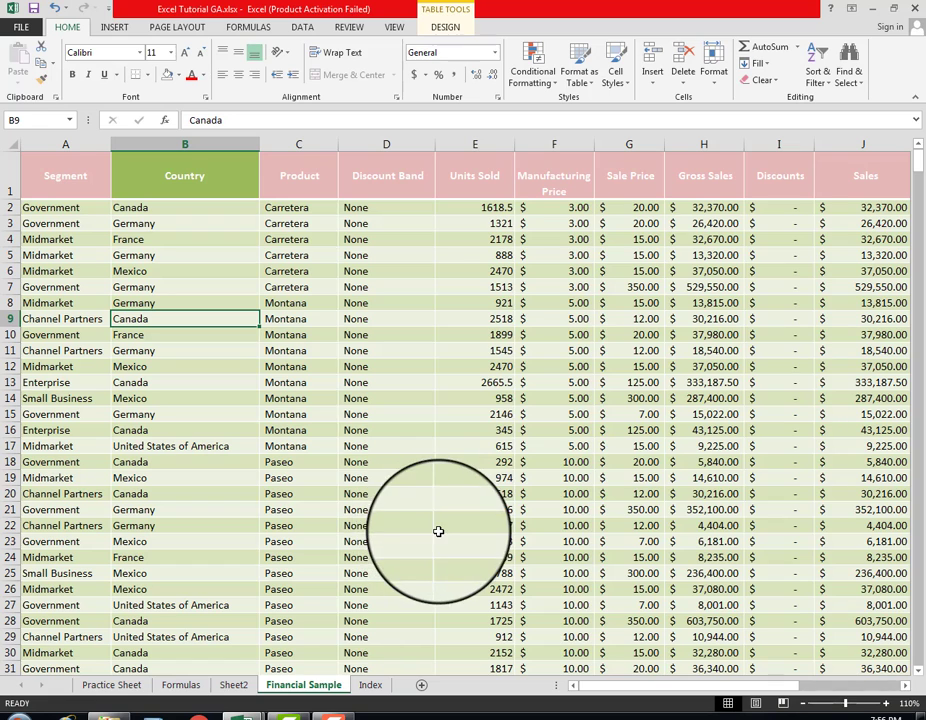
Insert a blank column before the Segment column on the Financial Sample sheet
click(55, 302)
click(67, 144)
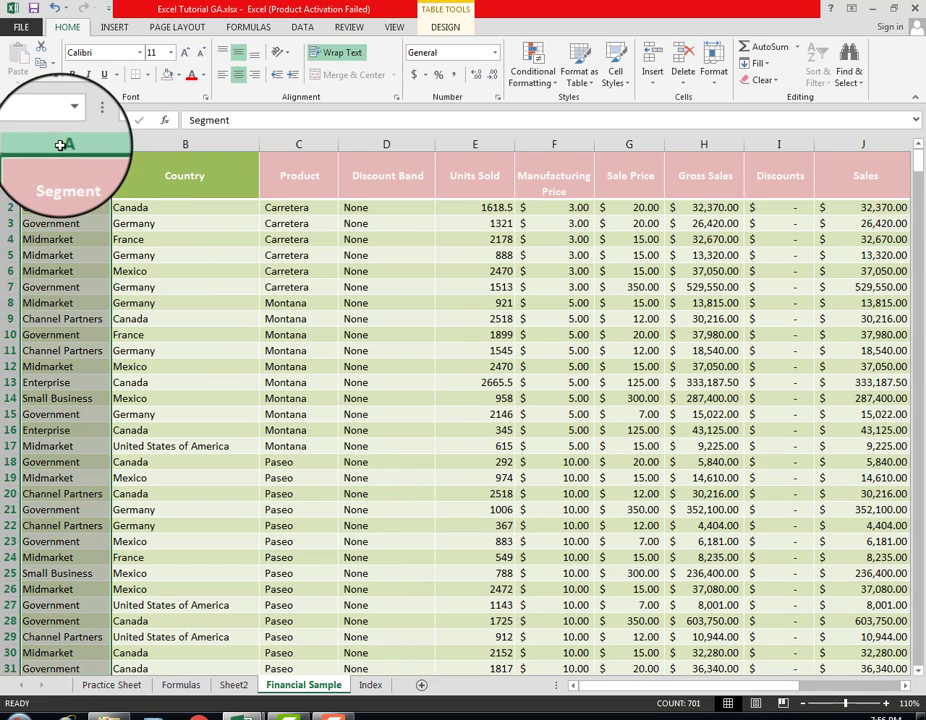
right_click(67, 144)
click(75, 247)
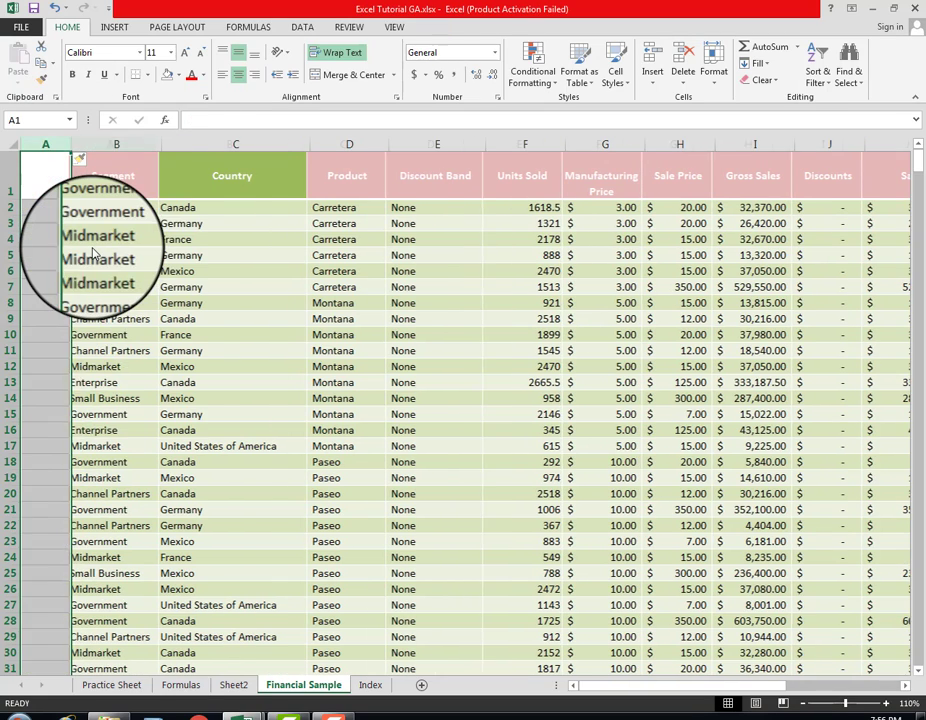
click(99, 252)
click(101, 208)
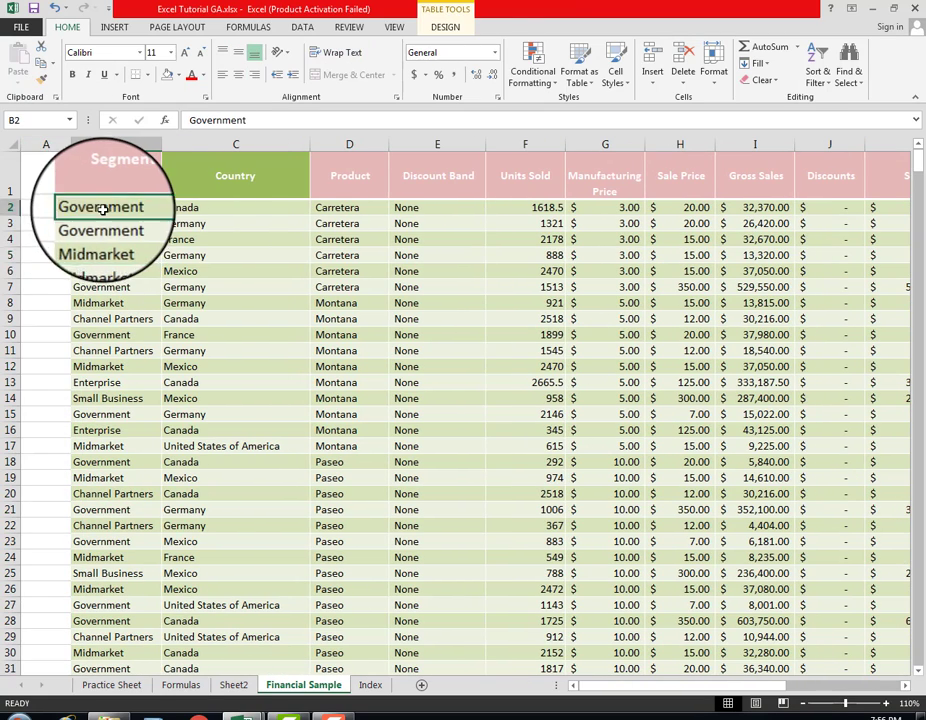
Enter the serial numbers 1, 2 and 3 in cells A2, A3 and A4
click(50, 205)
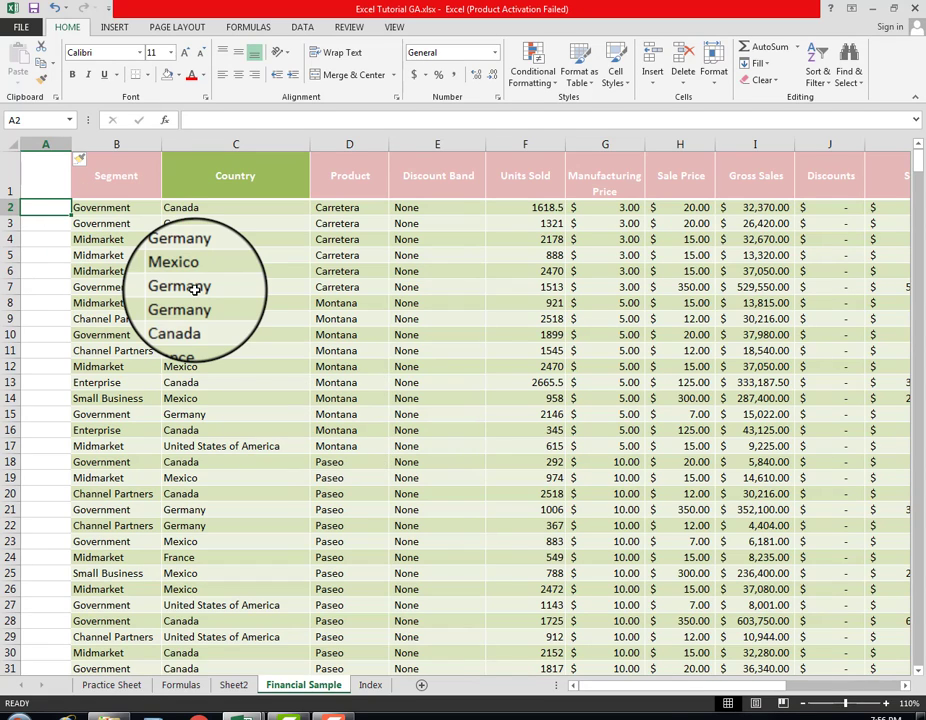
text(1)
key(Return)
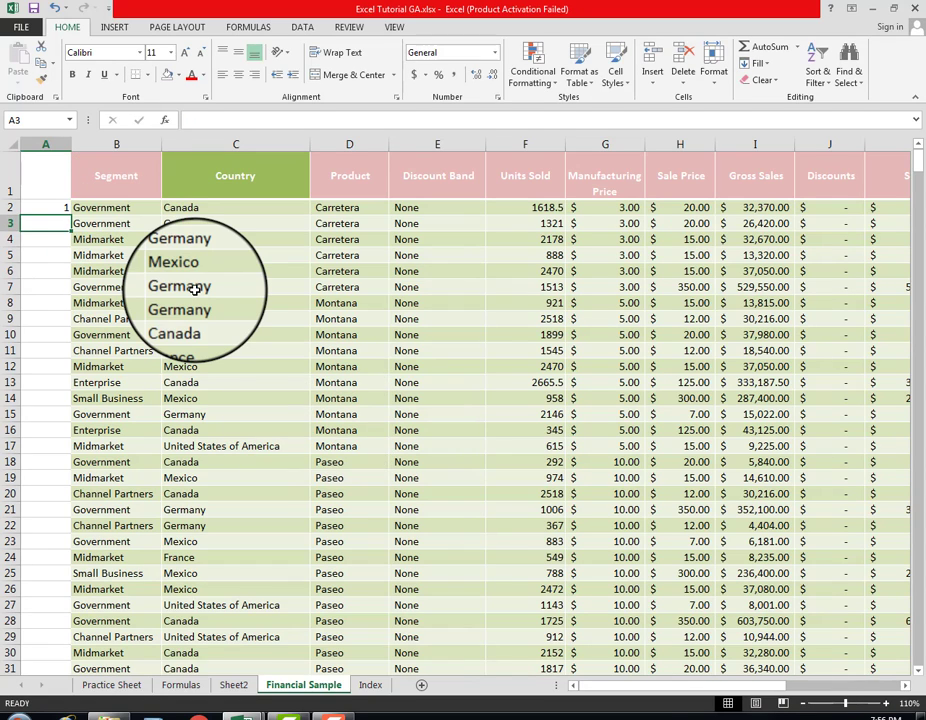
text(2)
key(Return)
text(3)
key(Return)
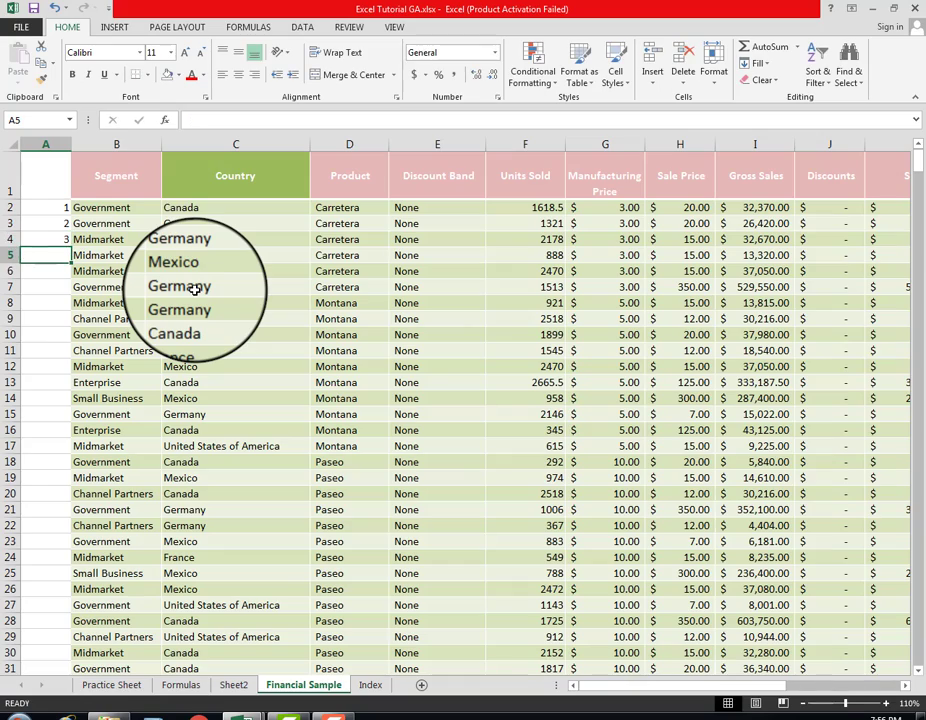
Examine how far the table extends across its columns to Year and down its unnumbered rows
key(Up)
key(Right)
key(Right)
key(Right)
key(Right)
key(Right)
key(Right)
key(Right)
key(Right)
key(Right)
key(Right)
key(Right)
key(Right)
key(Right)
key(Right)
key(Right)
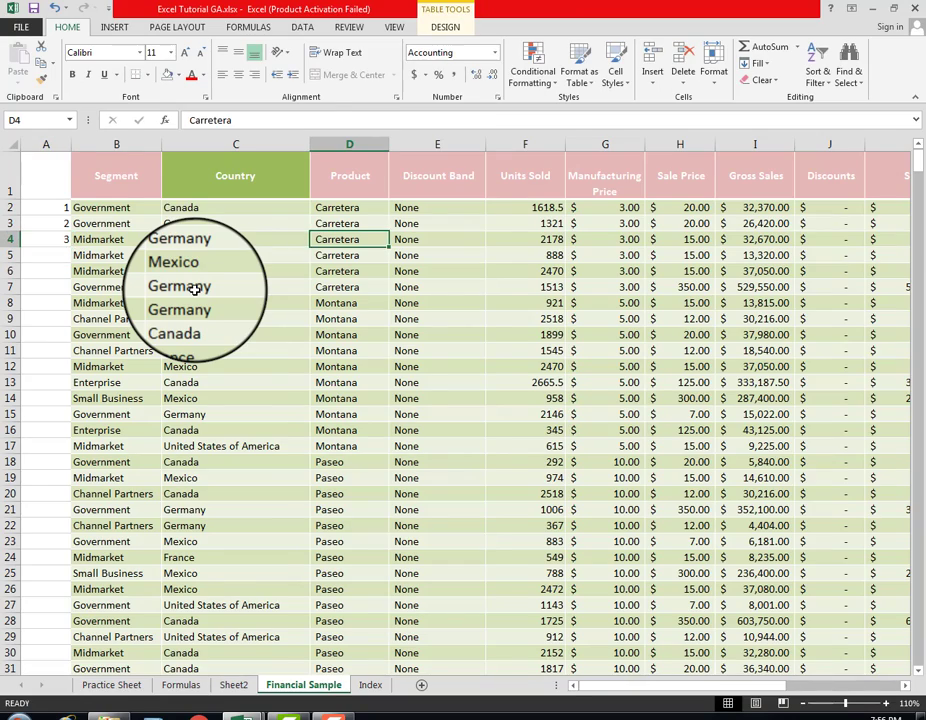
key(Right)
key(Left)
key(Left)
key(Left)
key(Left)
key(Left)
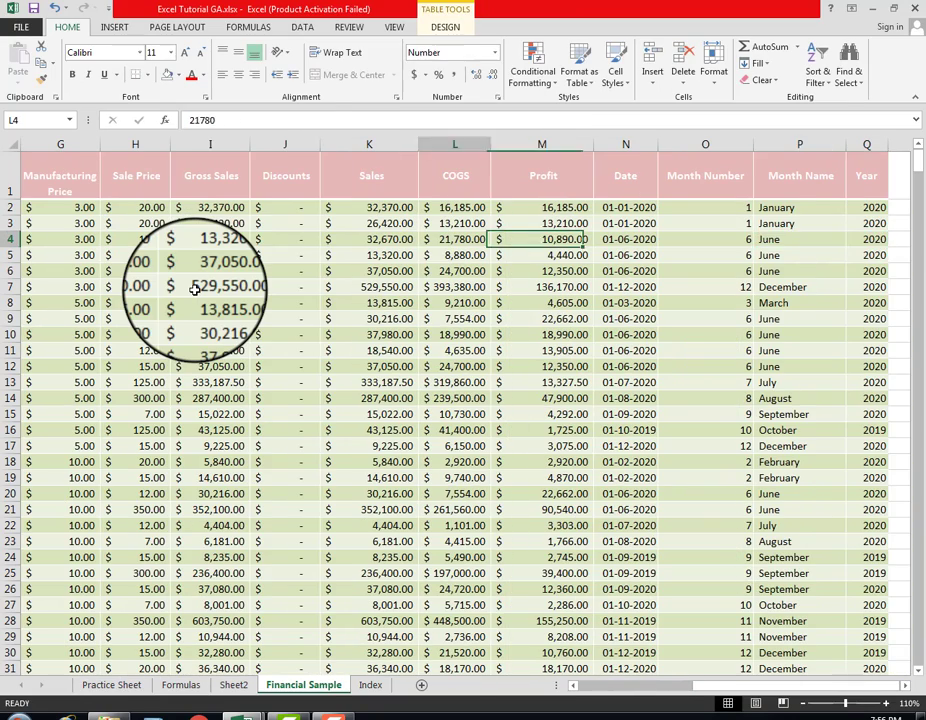
key(Home)
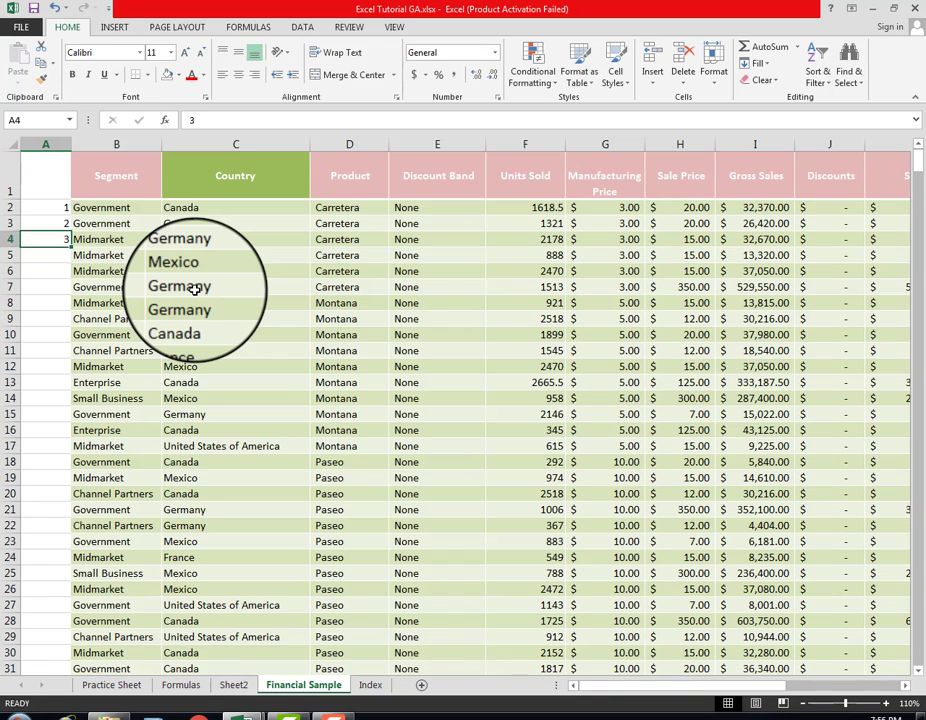
key(ctrl+Home)
key(Down)
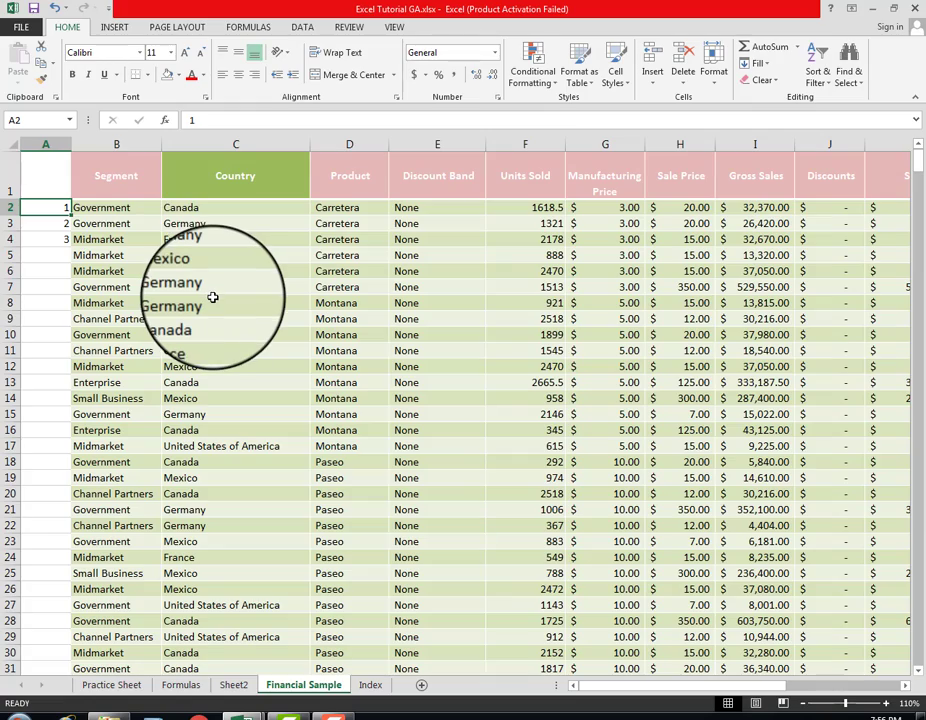
scroll(213, 297, down, 7)
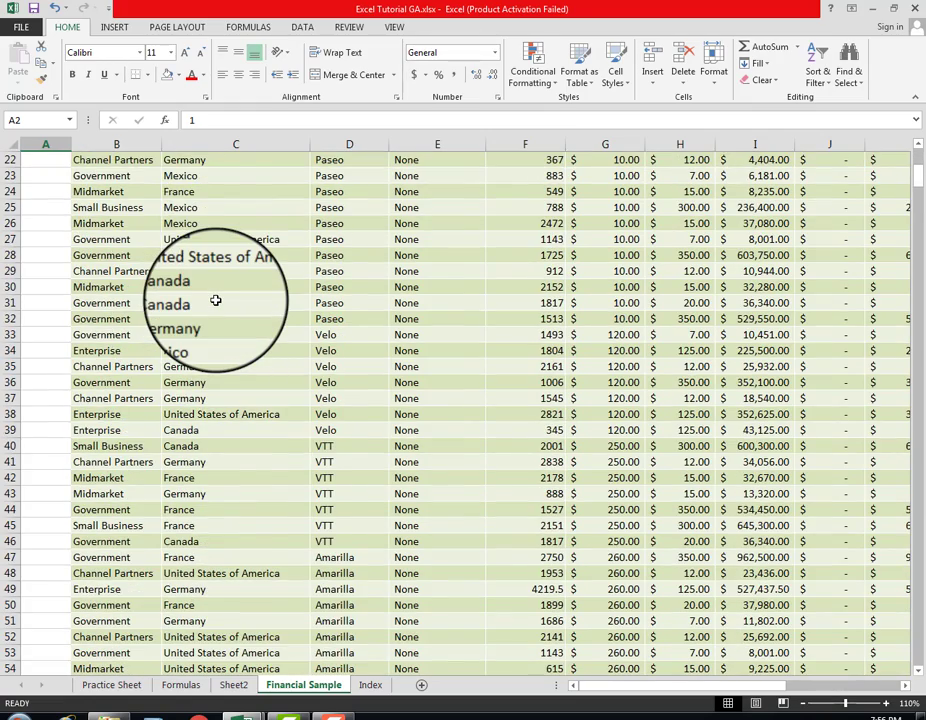
scroll(215, 298, down, 2)
scroll(215, 298, up, 9)
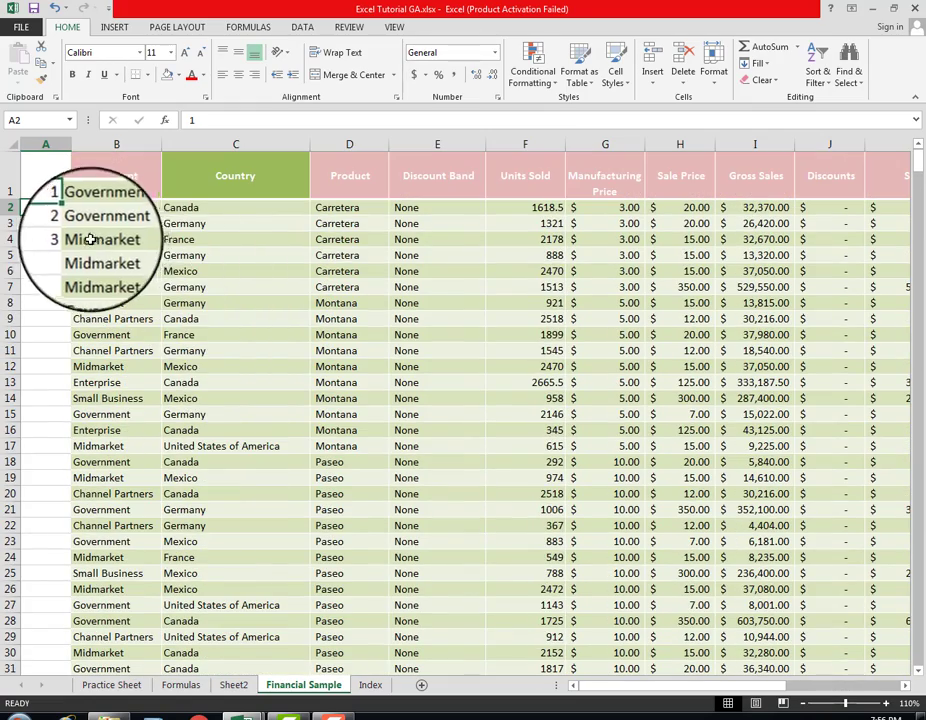
Centre-align column A and fill the number series from A2:A4 down to A27
click(45, 144)
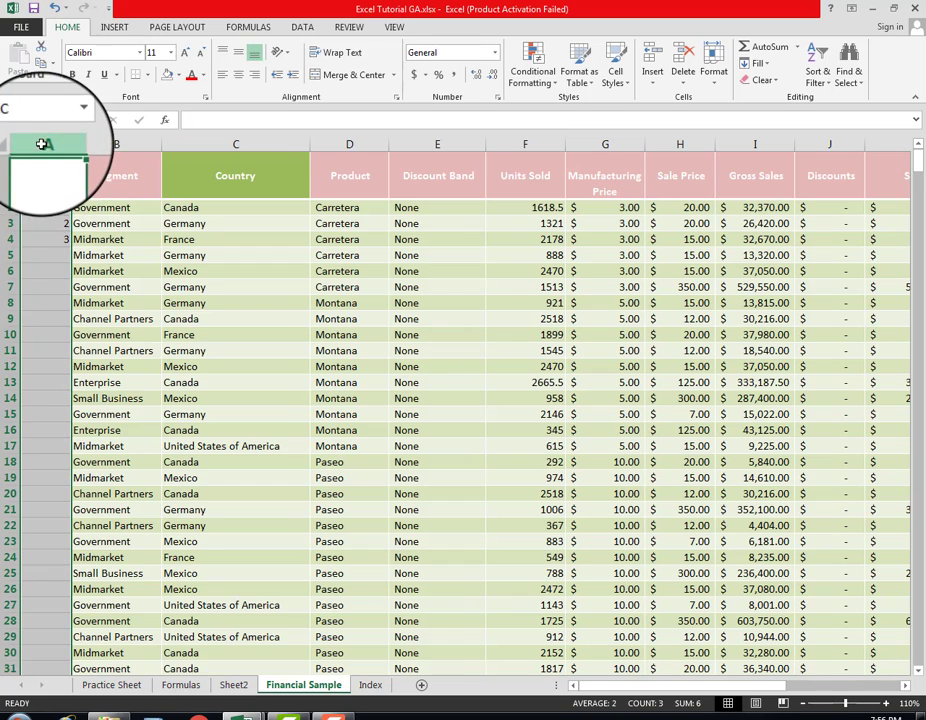
click(240, 77)
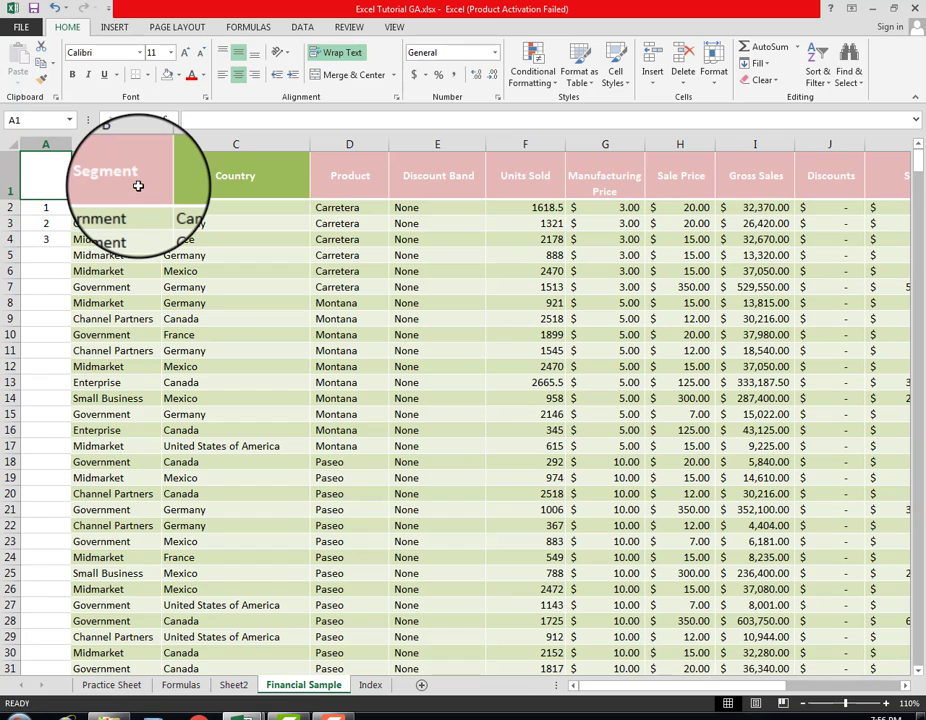
click(25, 207)
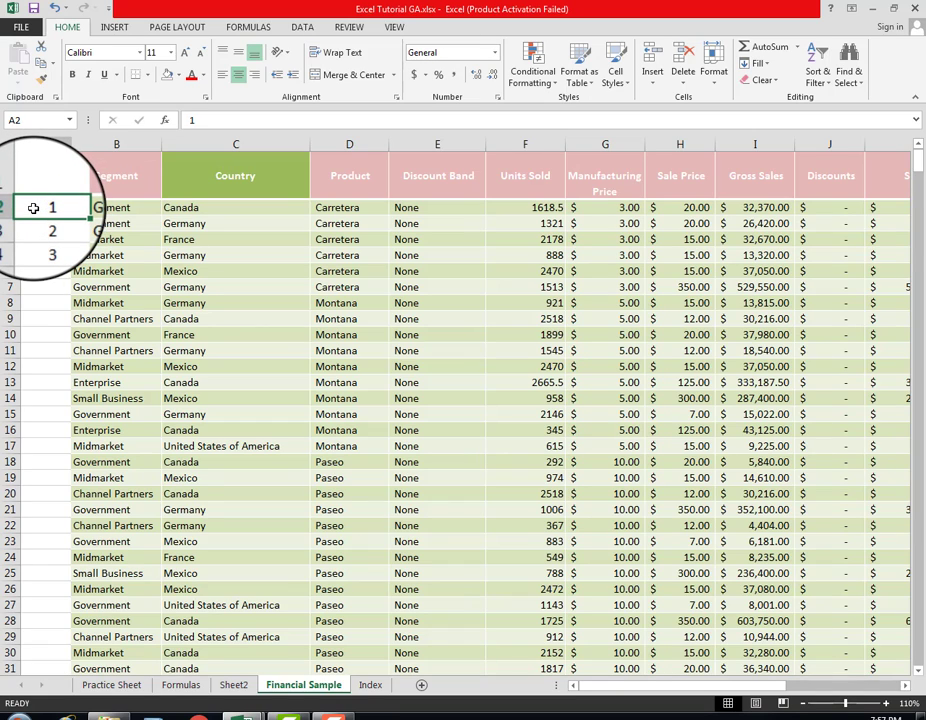
drag(33, 208, 33, 236)
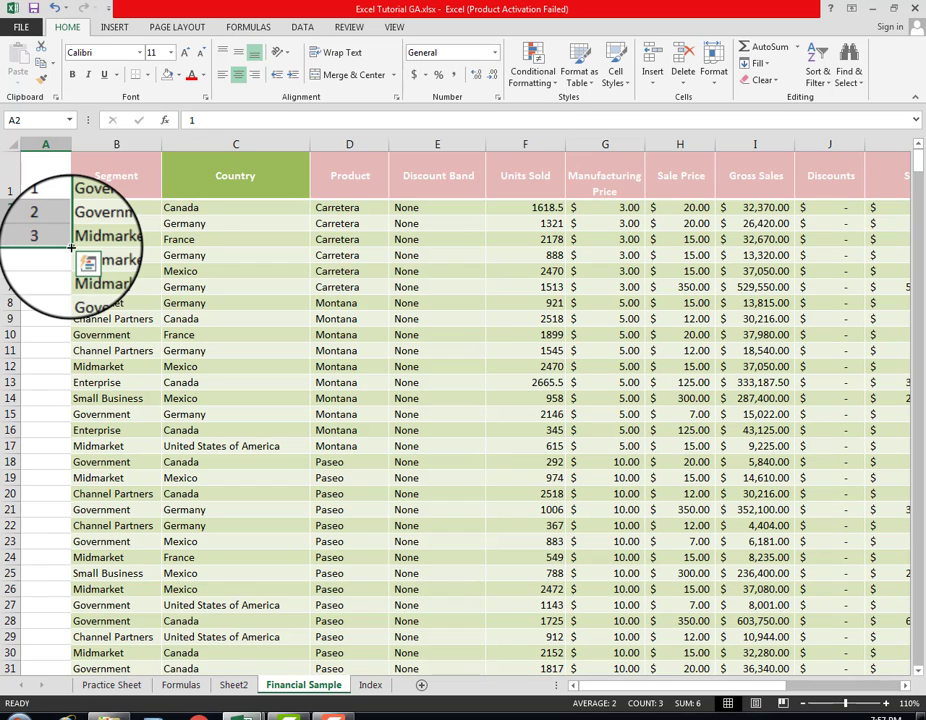
drag(71, 246, 68, 606)
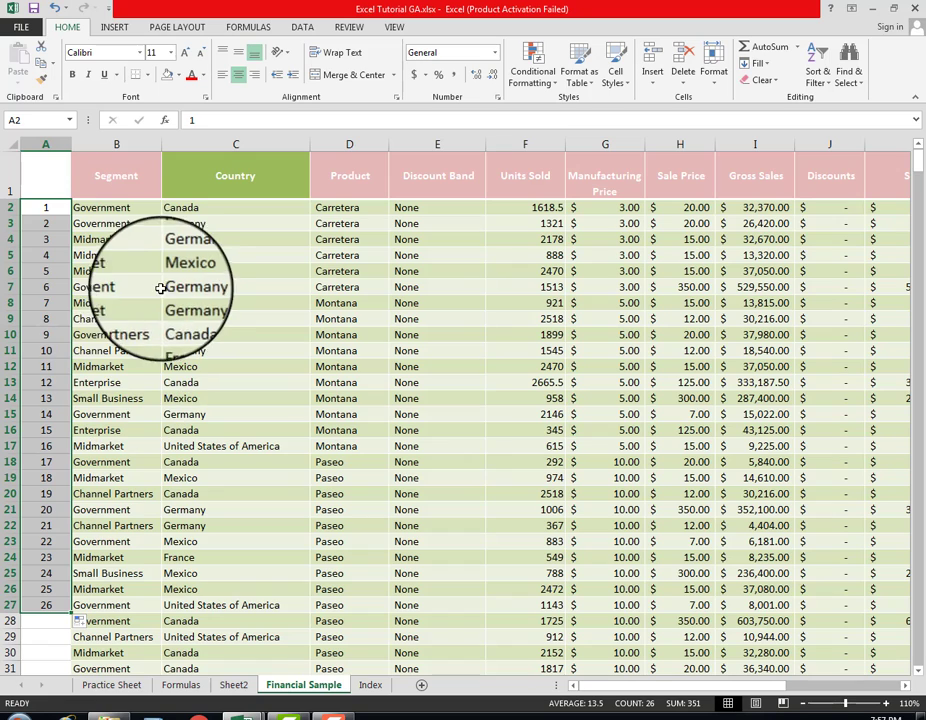
Extend the number series in A2:A27 down to A30 with the fill handle
drag(31, 207, 35, 238)
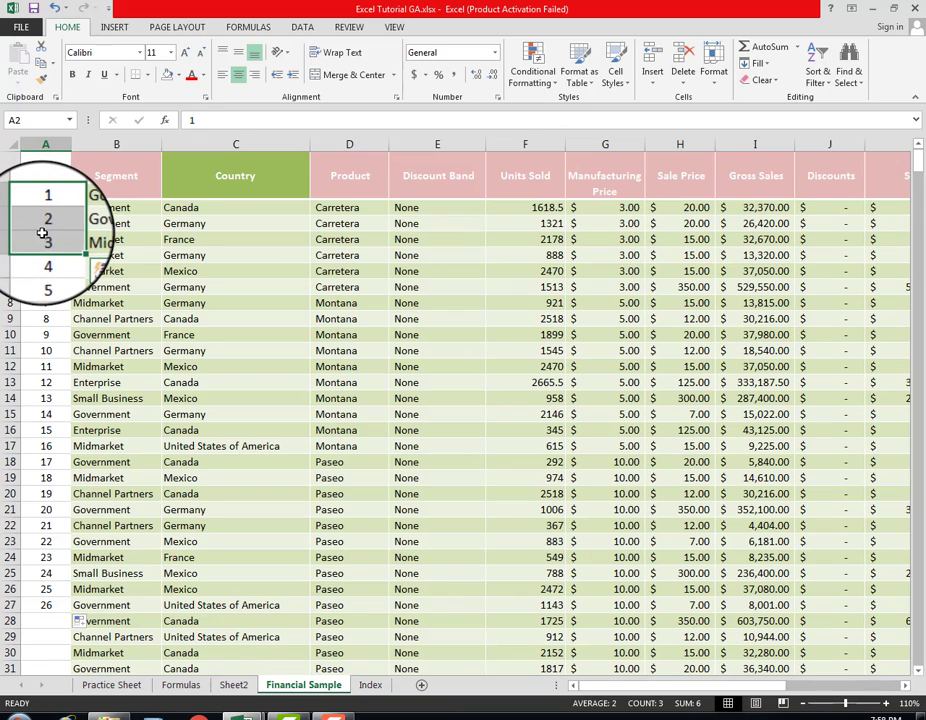
scroll(36, 232, down, 2)
scroll(42, 232, down, 2)
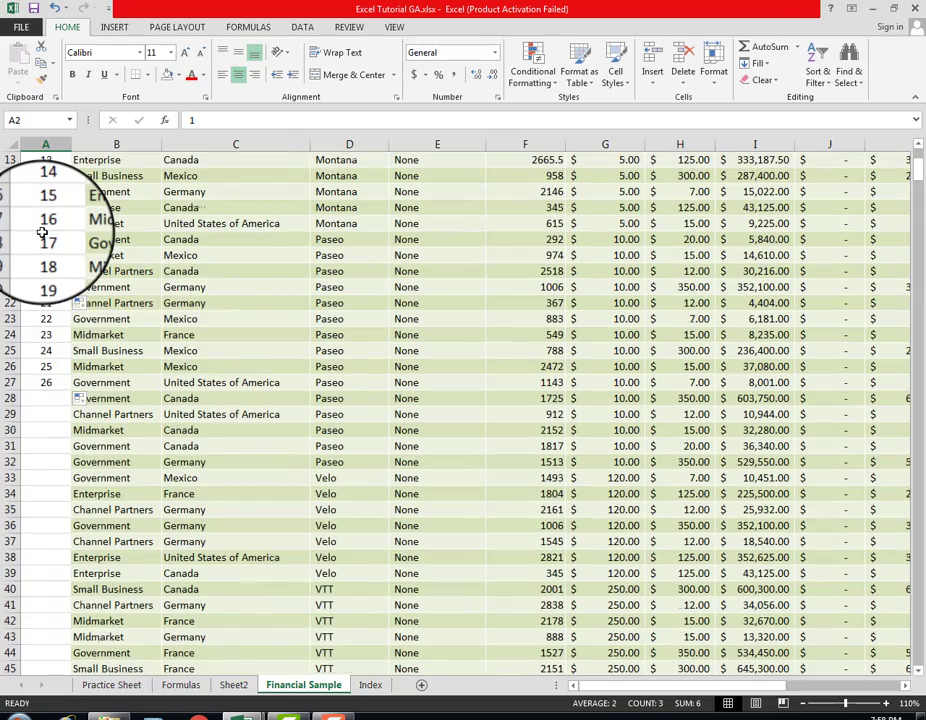
scroll(42, 232, down, 3)
scroll(42, 232, up, 3)
scroll(42, 232, up, 4)
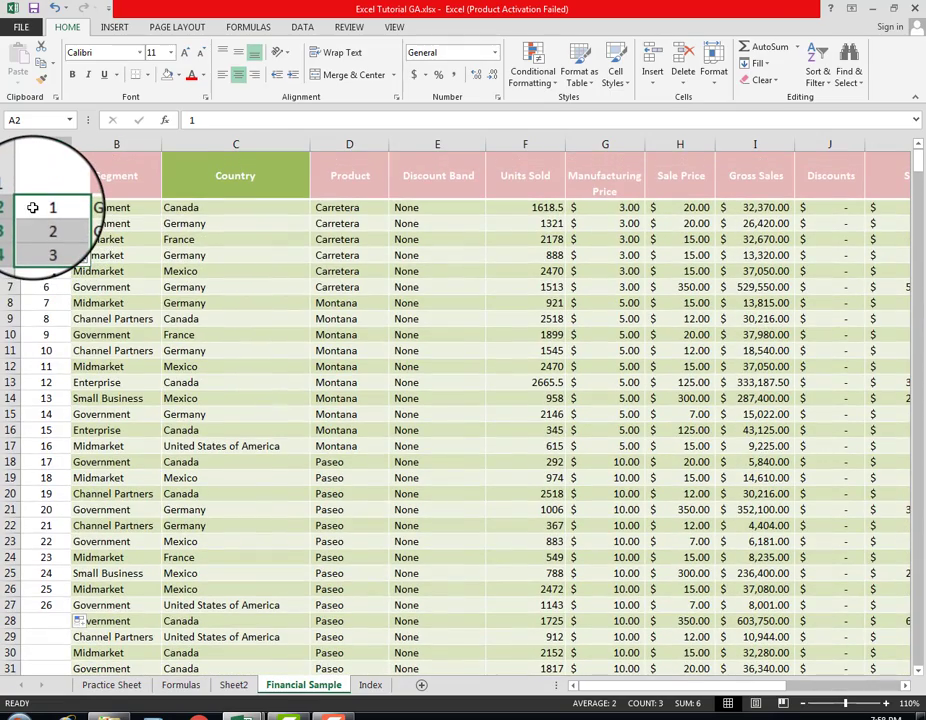
drag(33, 207, 35, 309)
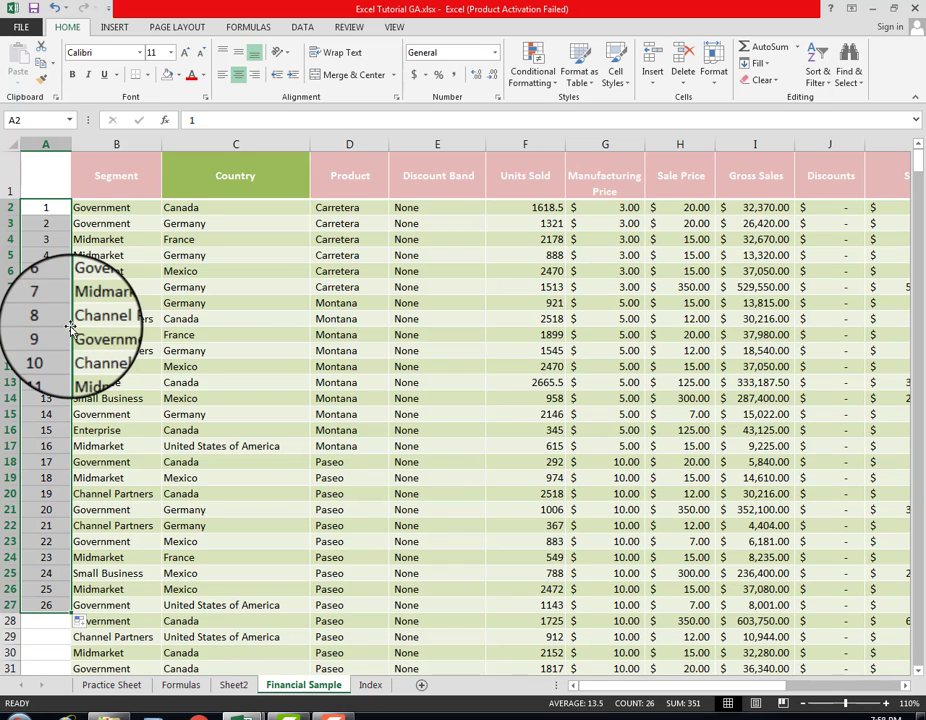
scroll(60, 385, down, 3)
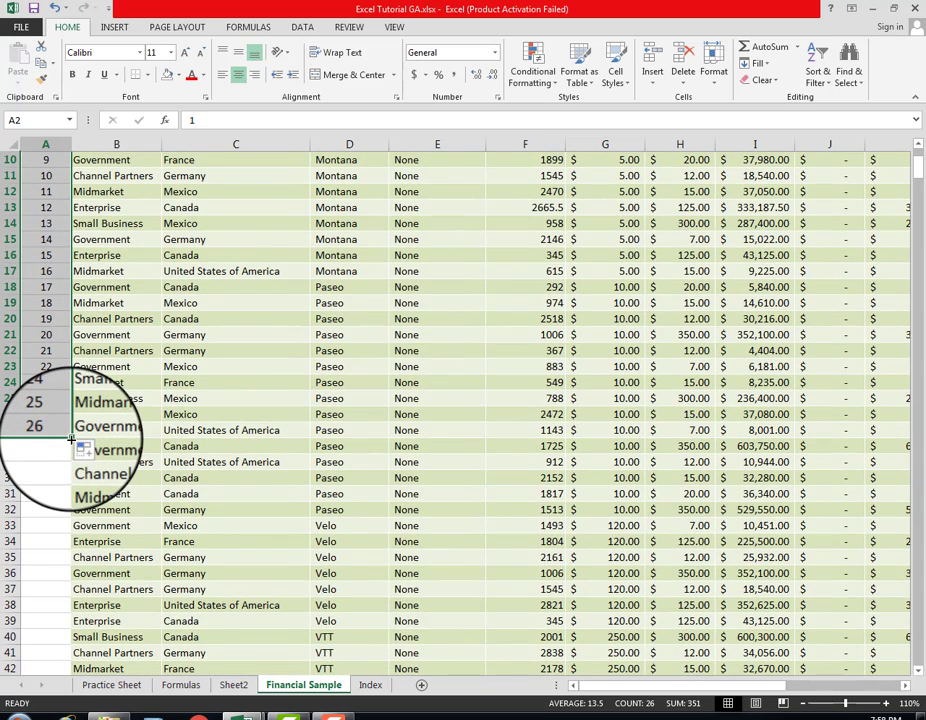
drag(71, 437, 71, 484)
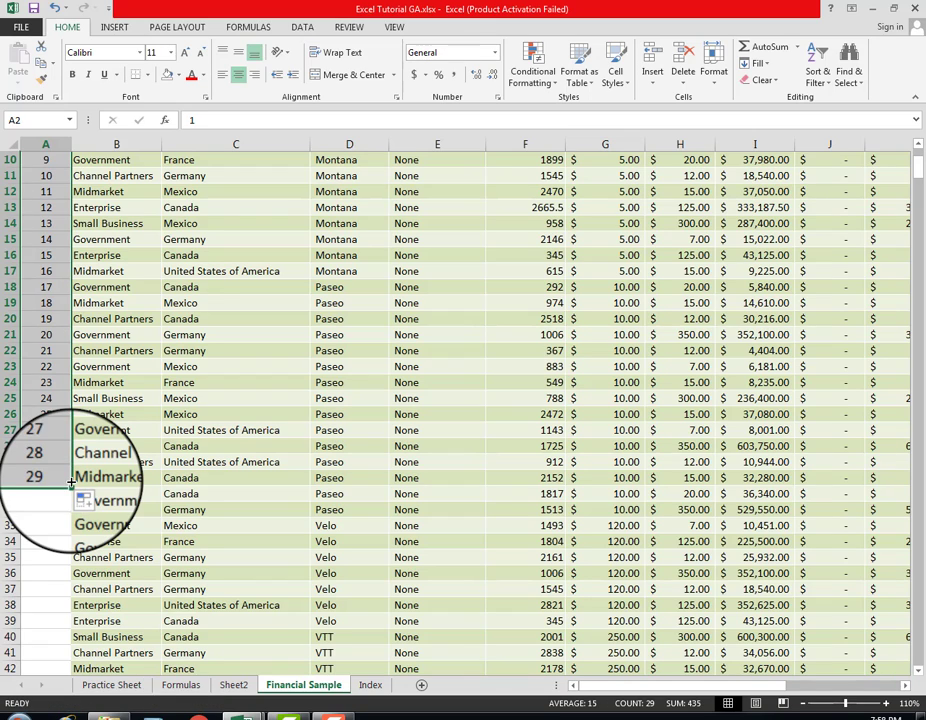
Choose Fill Series as the auto fill option for the numbers extended to A30
scroll(71, 488, up, 2)
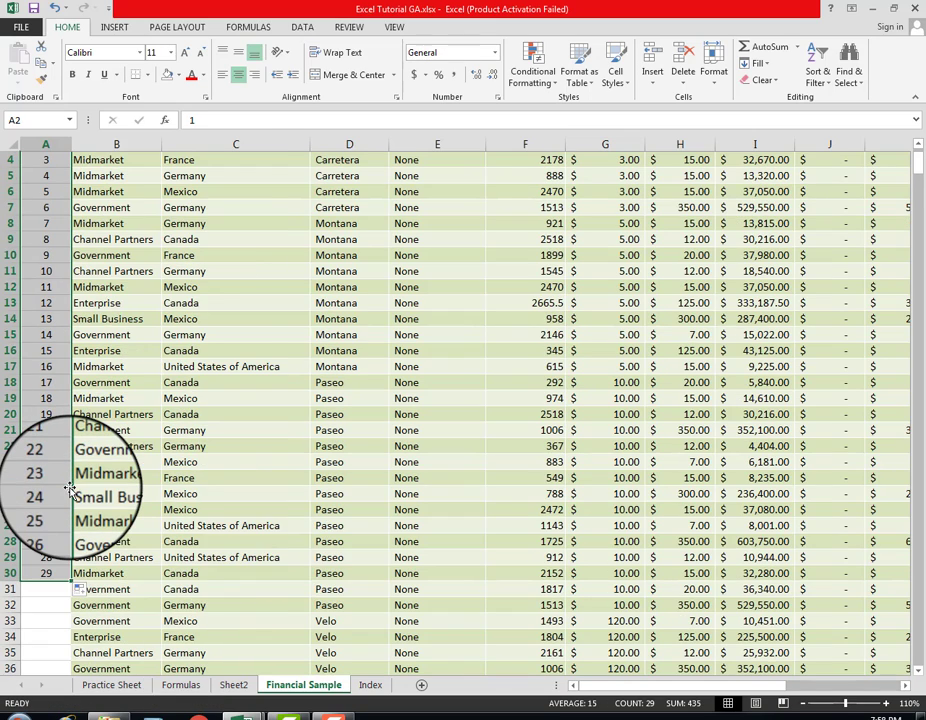
scroll(71, 488, down, 3)
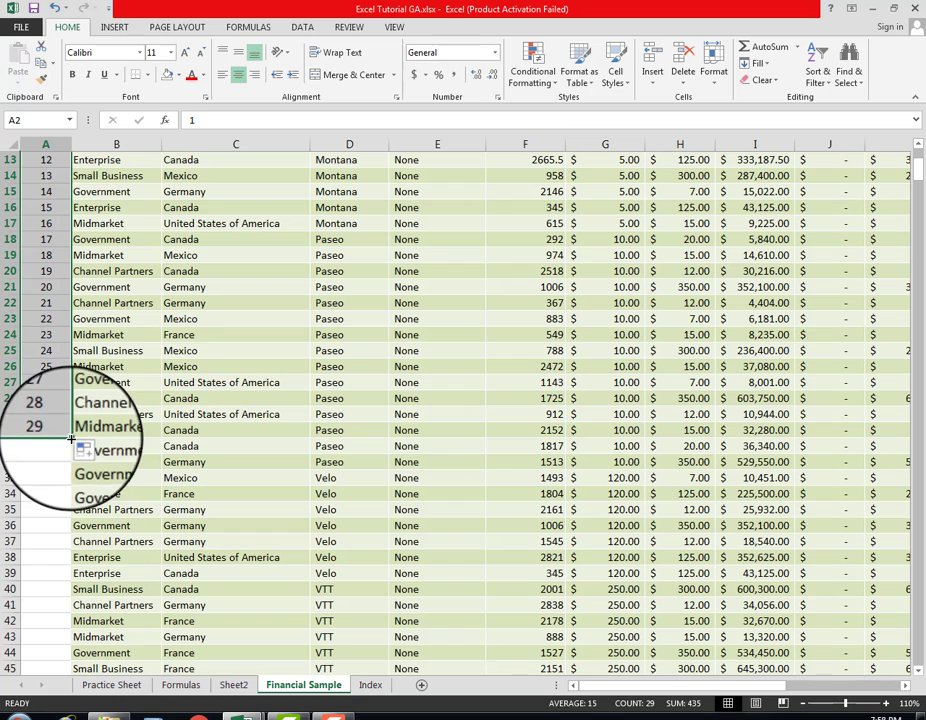
click(92, 451)
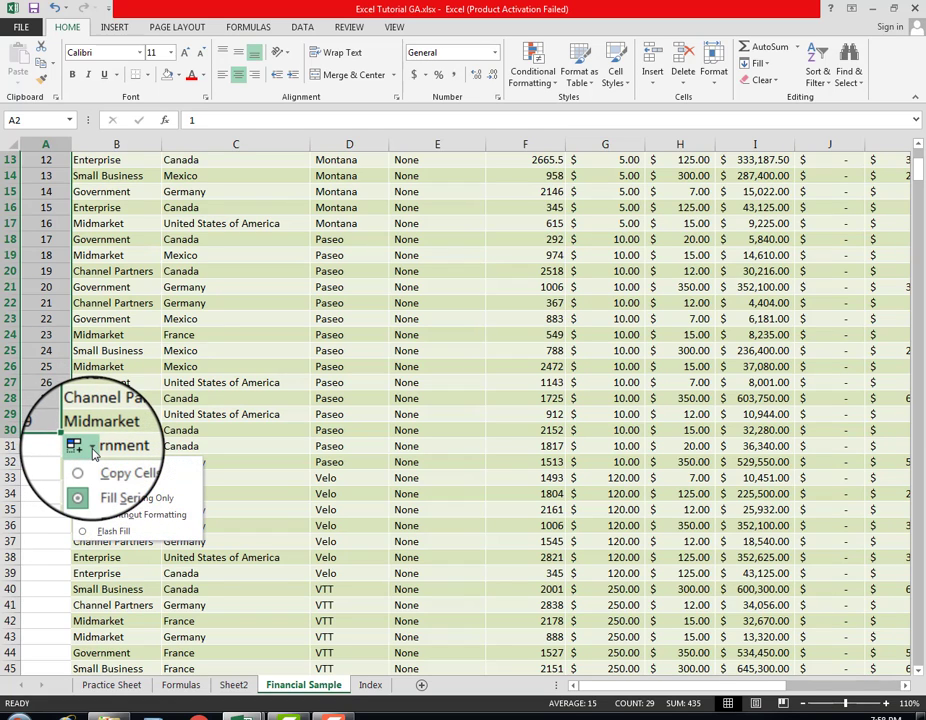
click(105, 483)
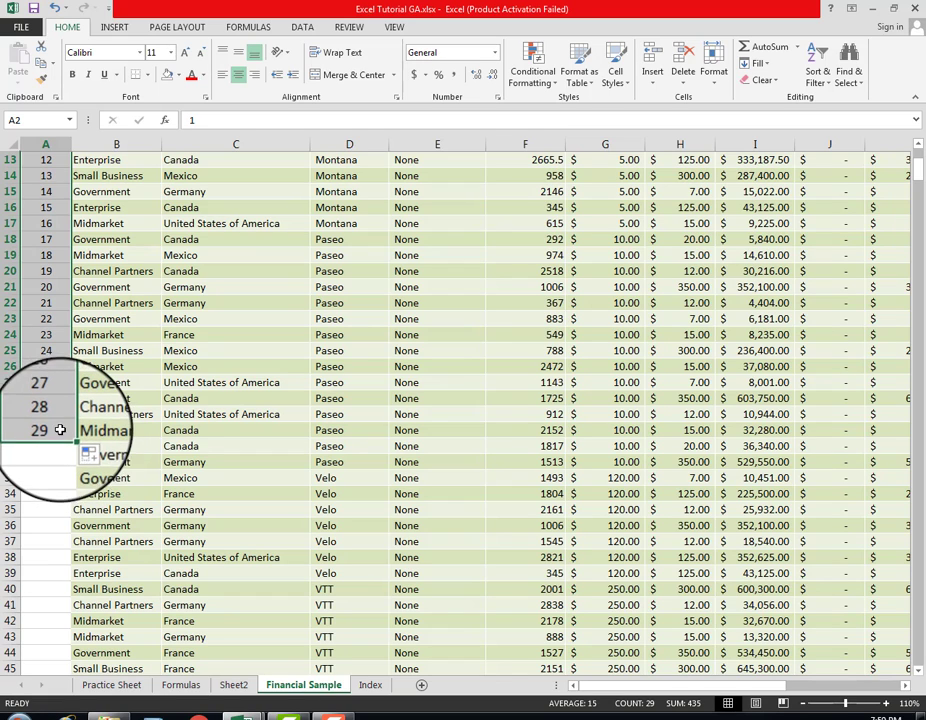
Continue the number series in column A down to A38 and deselect the filled range
drag(71, 437, 68, 566)
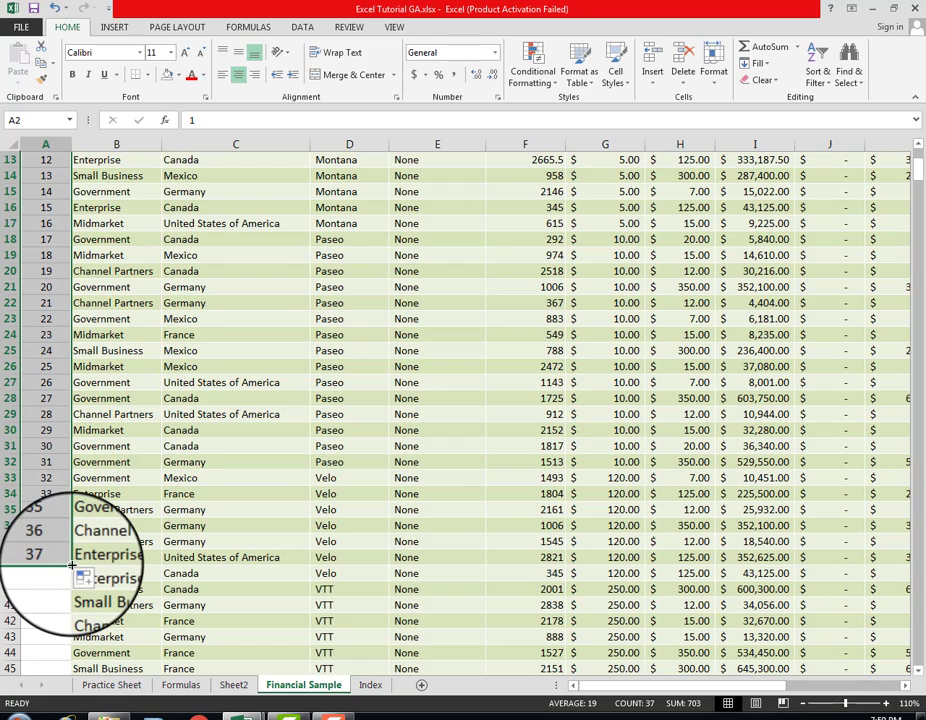
click(48, 601)
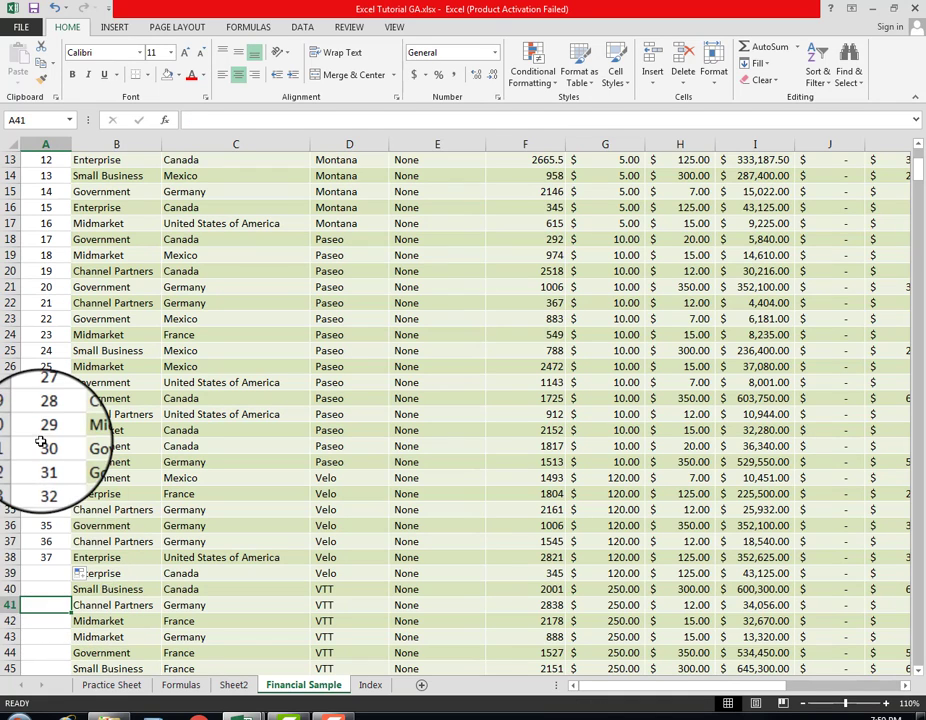
drag(44, 444, 72, 566)
click(52, 588)
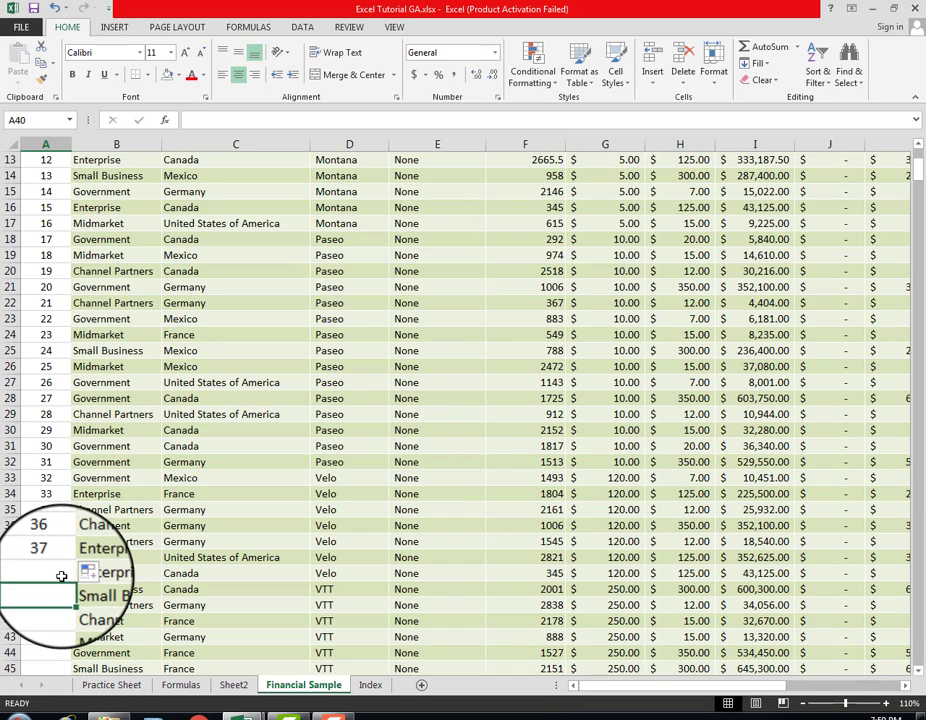
Enter the weekday Tue in cell C60 of the Practice Sheet
click(110, 685)
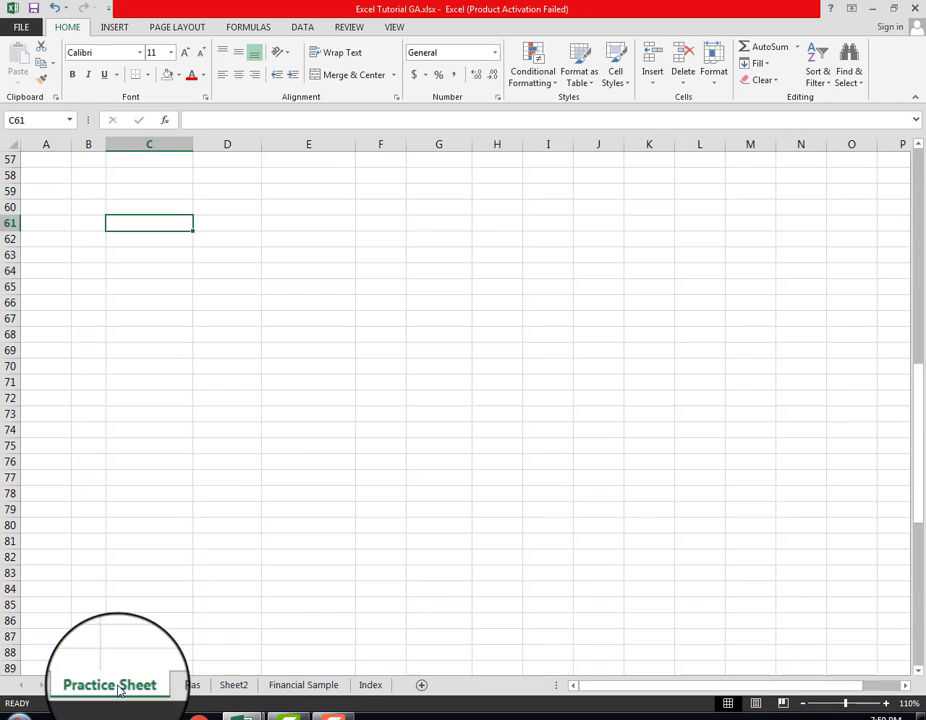
scroll(270, 523, up, 2)
scroll(270, 523, down, 2)
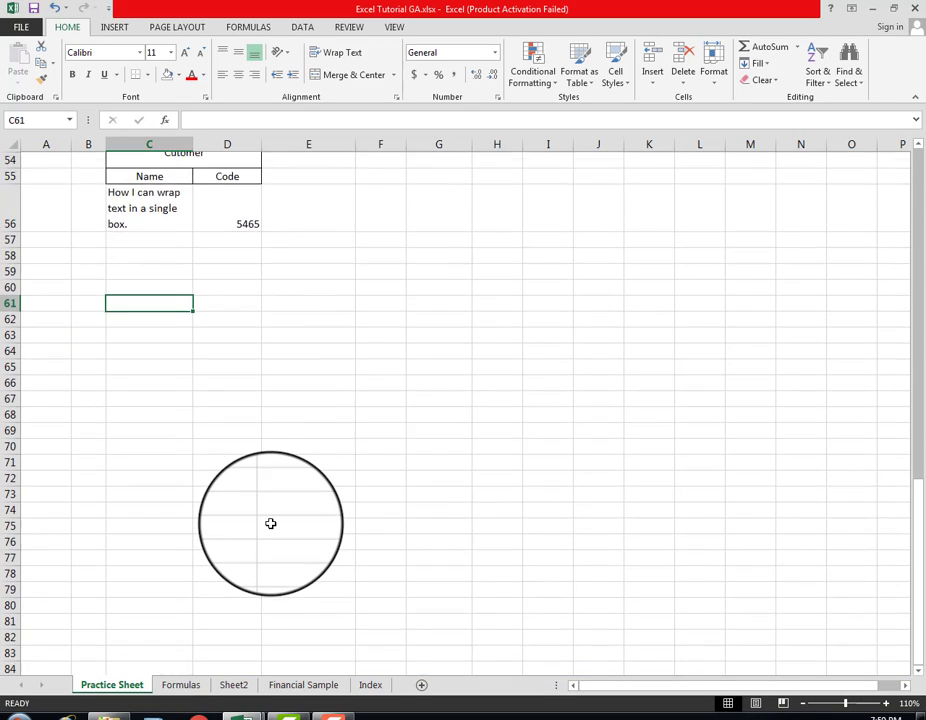
click(161, 205)
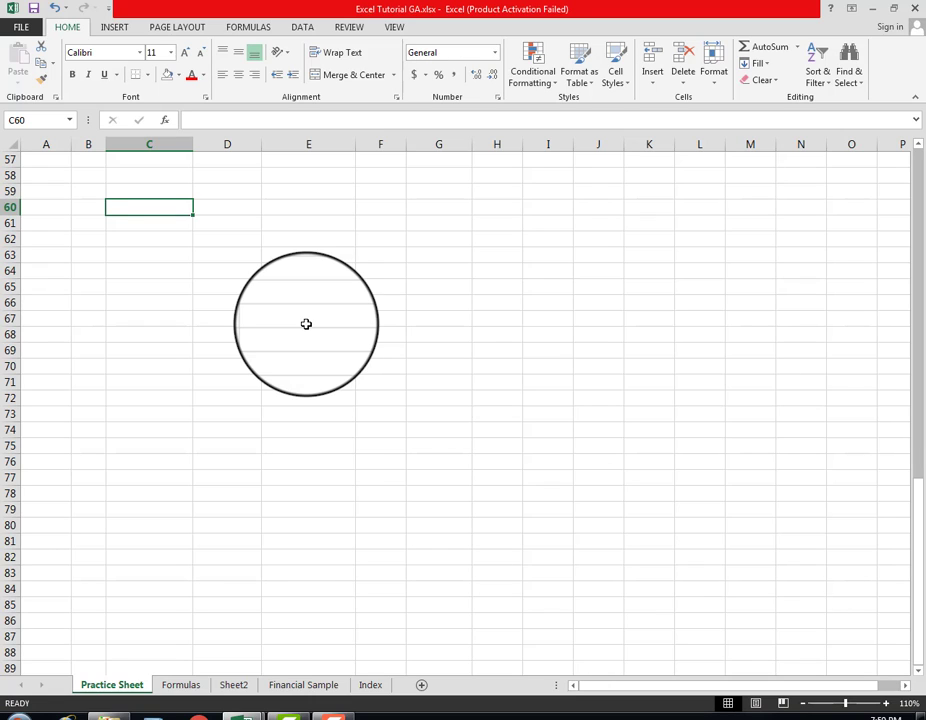
text(Tue)
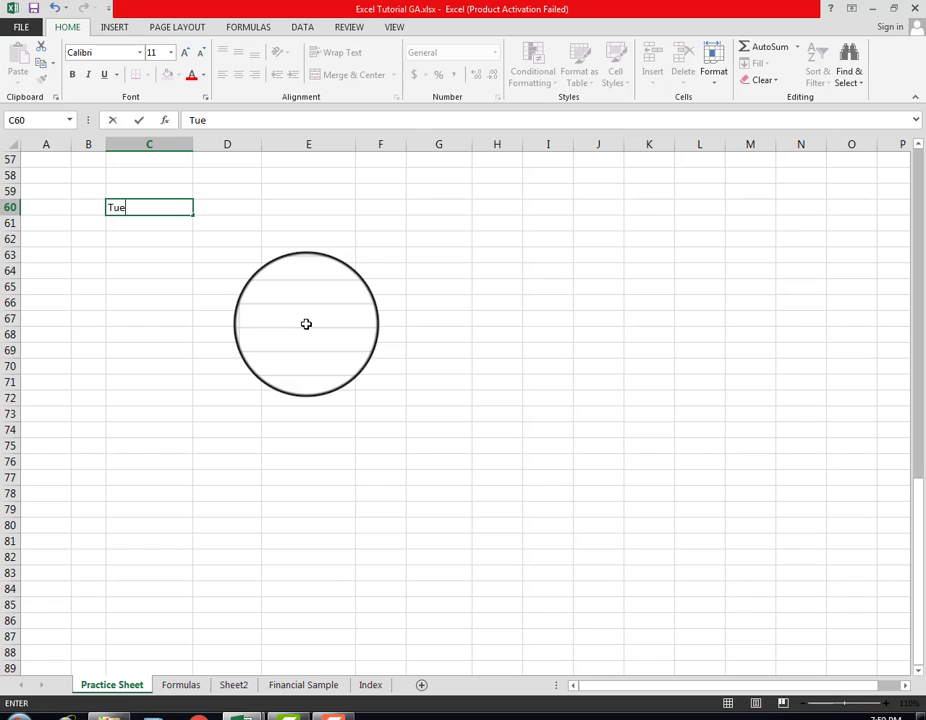
key(Return)
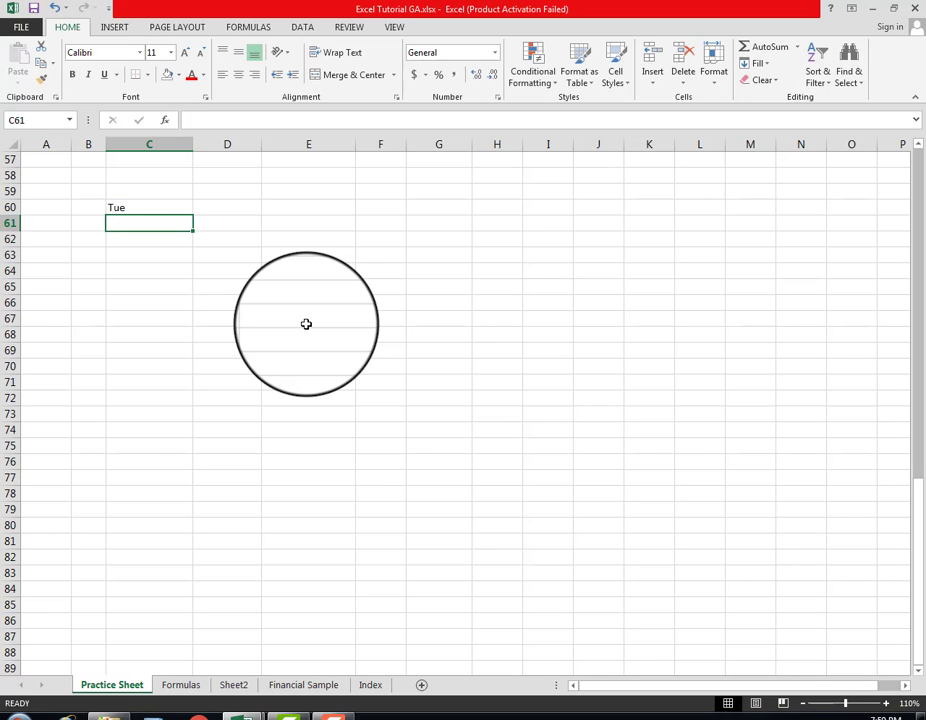
Enter Wed in C61 and auto fill the weekday series from C60:C61 down to C84
text(Wed)
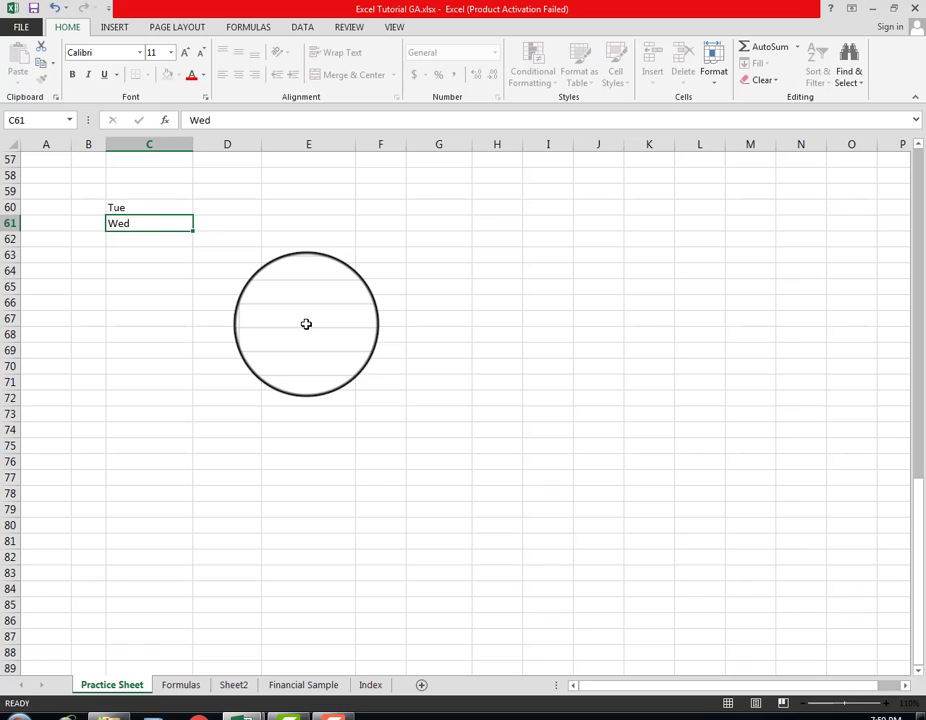
key(Return)
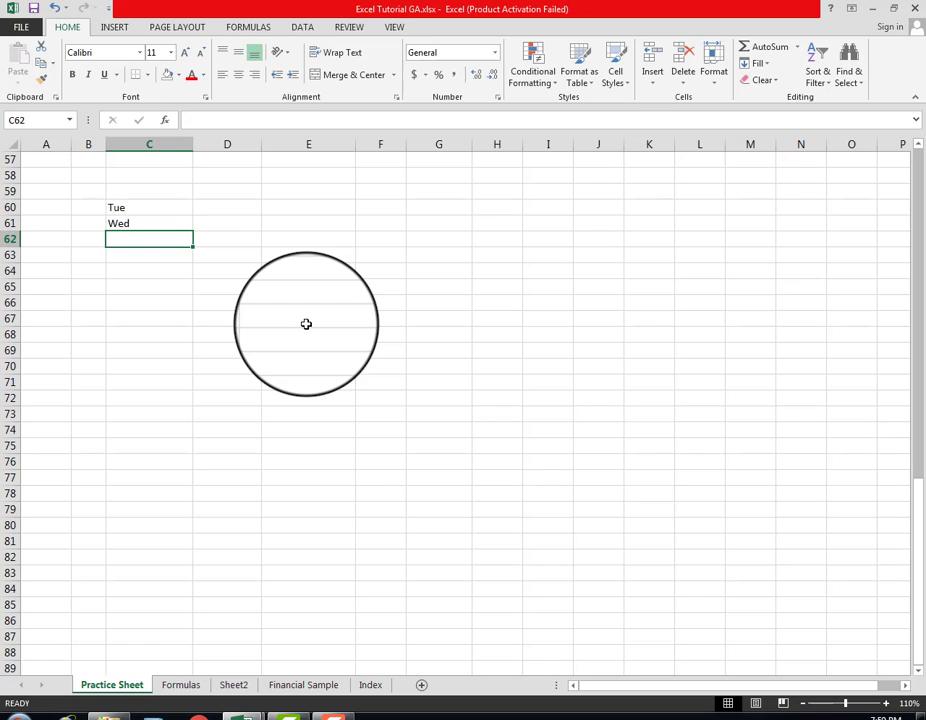
key(Up)
key(Up)
key(shift+Down)
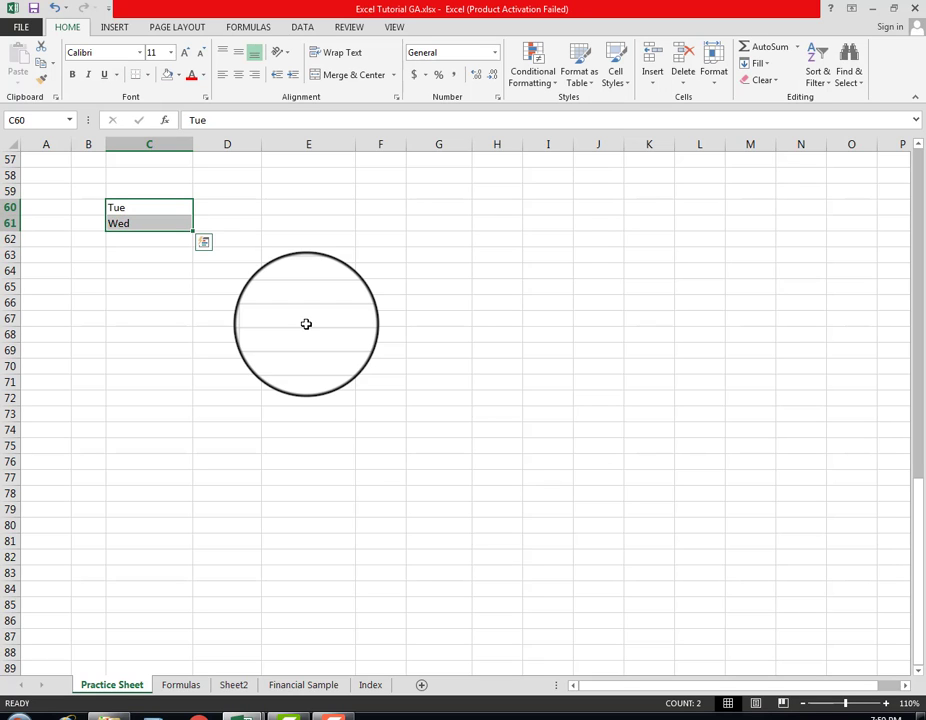
drag(194, 242, 172, 597)
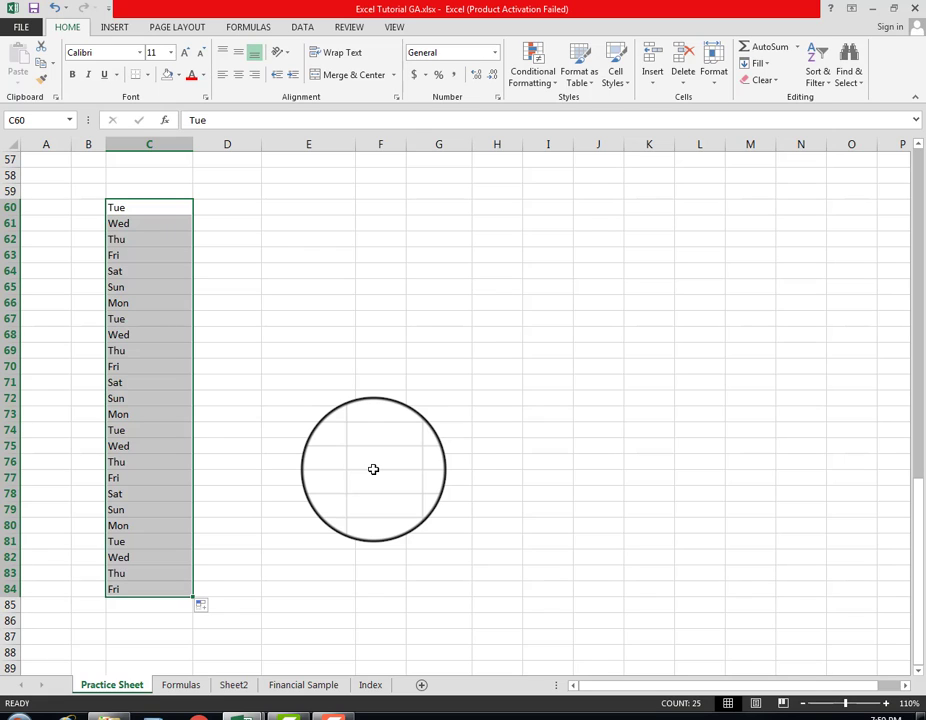
click(138, 207)
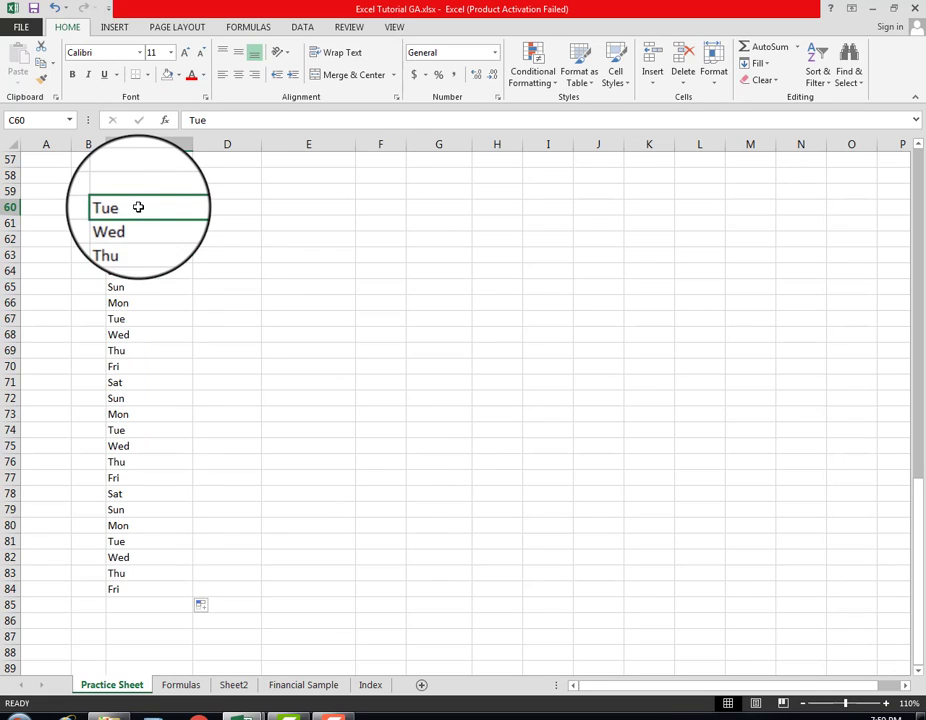
Enter the date 24-08-2020 in D66, beside the first Mon in the weekday series
click(238, 209)
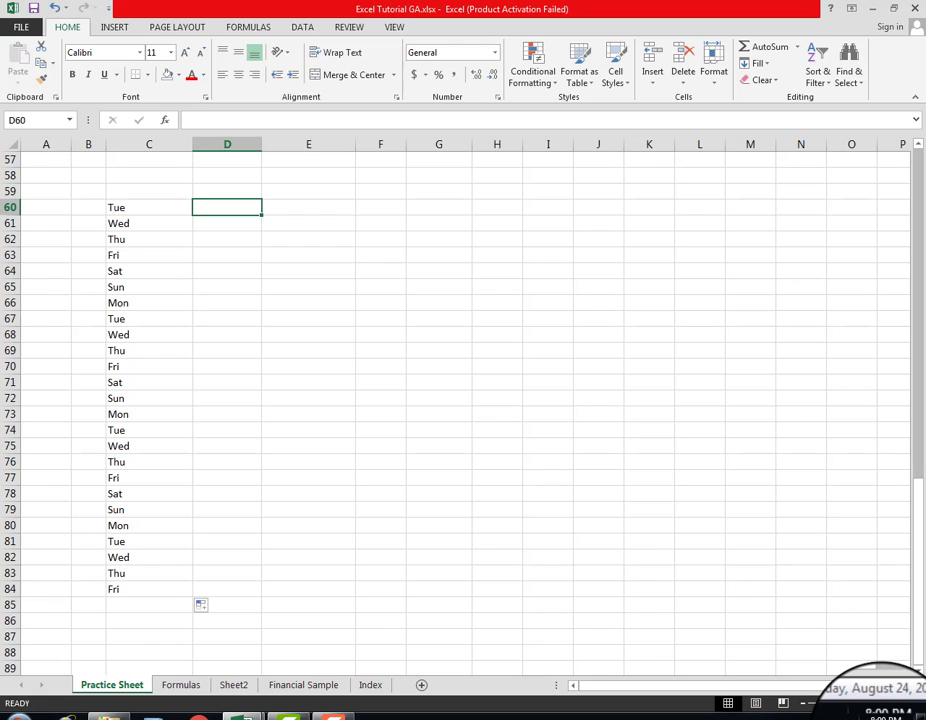
click(245, 304)
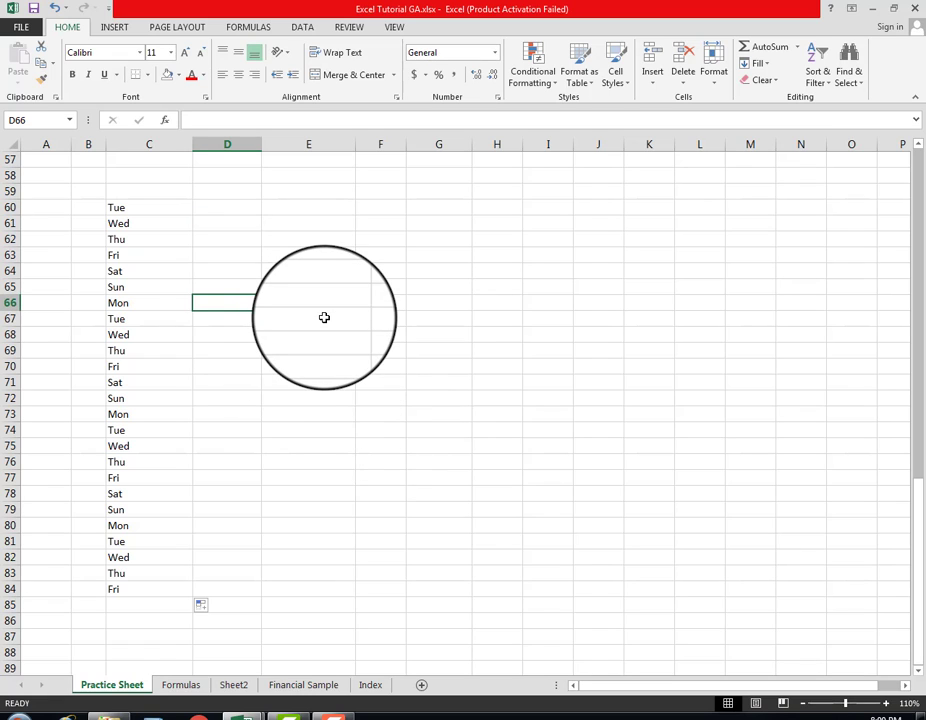
text(24)
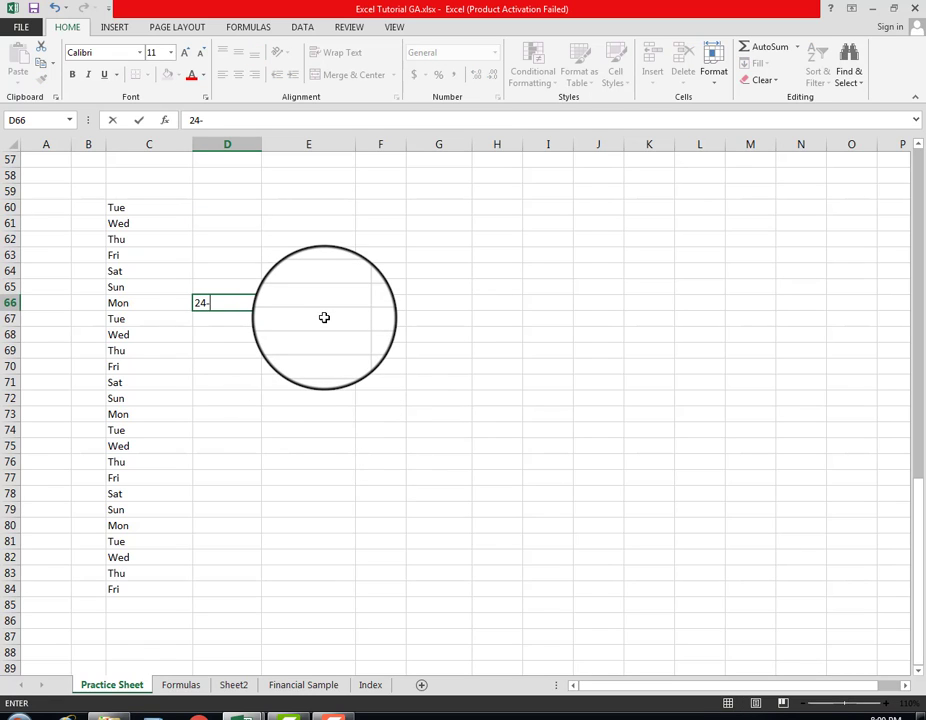
text(-08-2020)
key(Return)
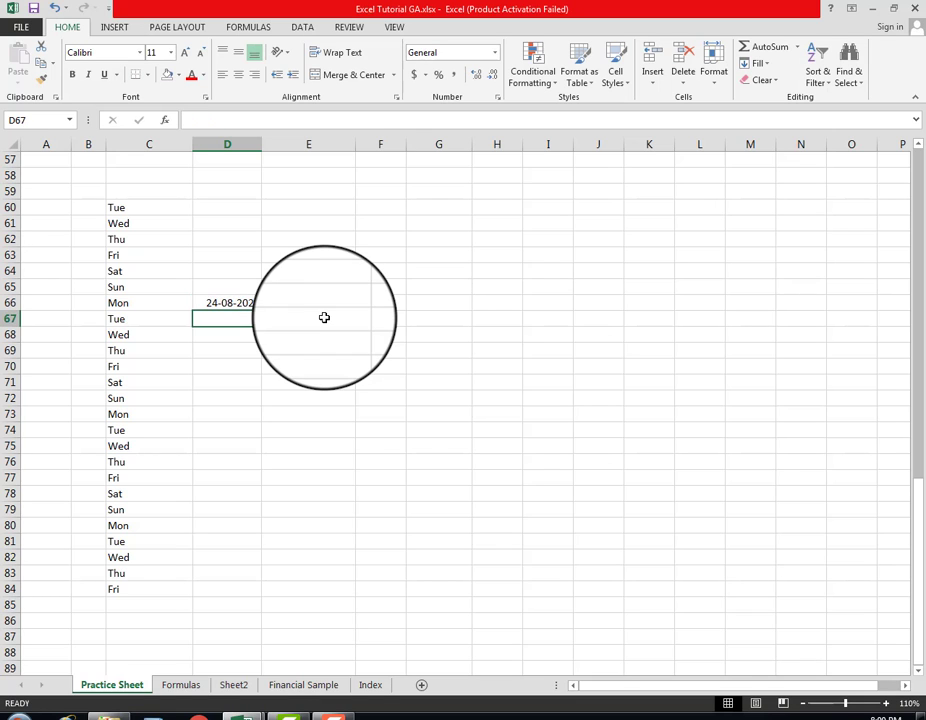
key(Up)
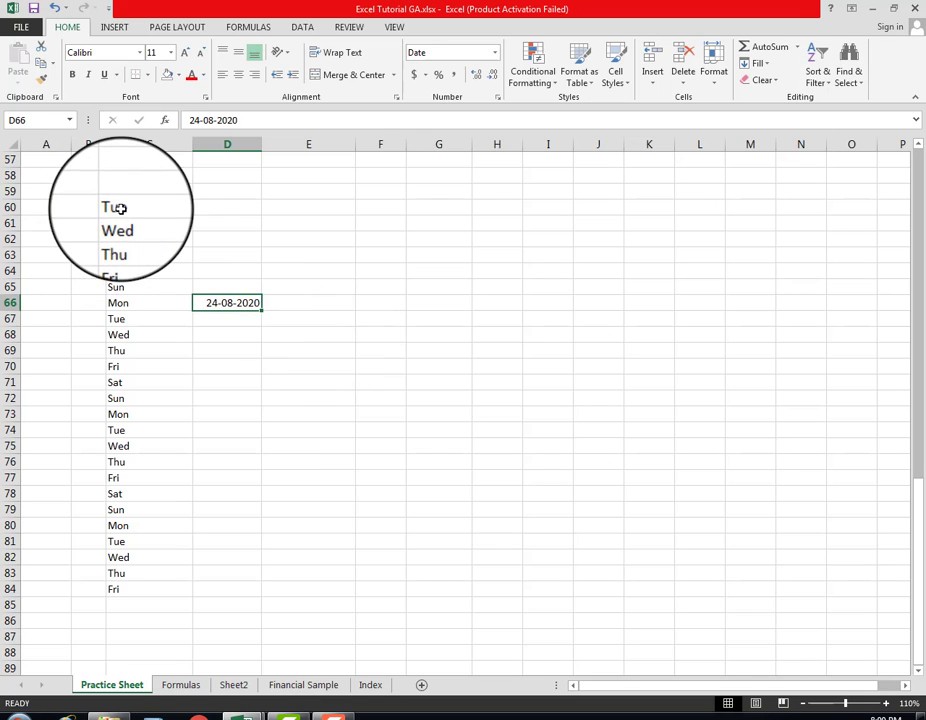
Clear the weekdays in C60:C65 so the series starts at Mon in C66
drag(122, 209, 132, 283)
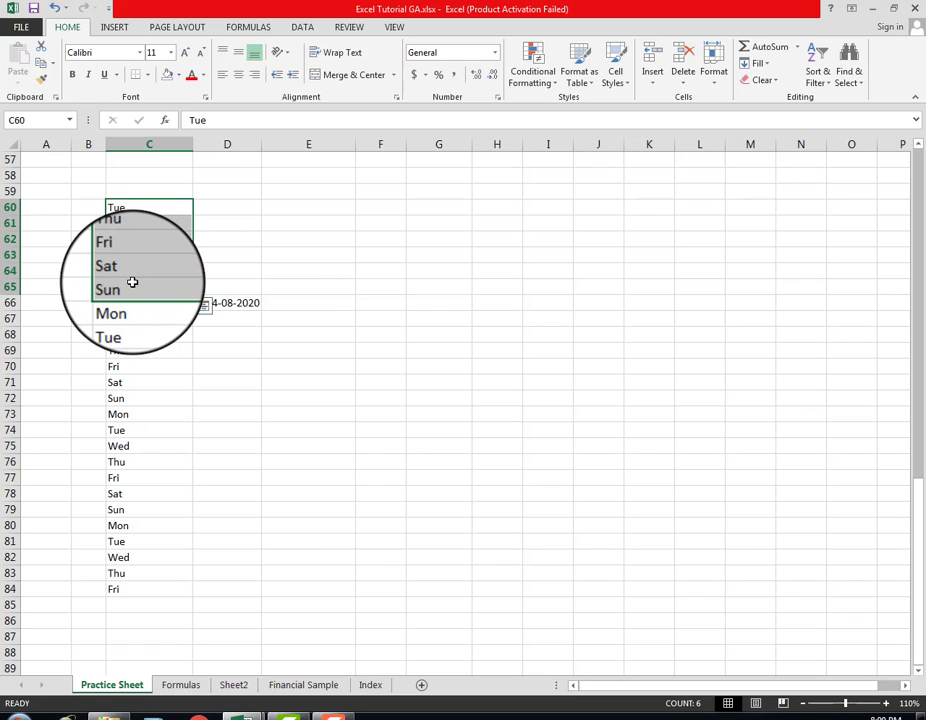
key(Delete)
click(227, 320)
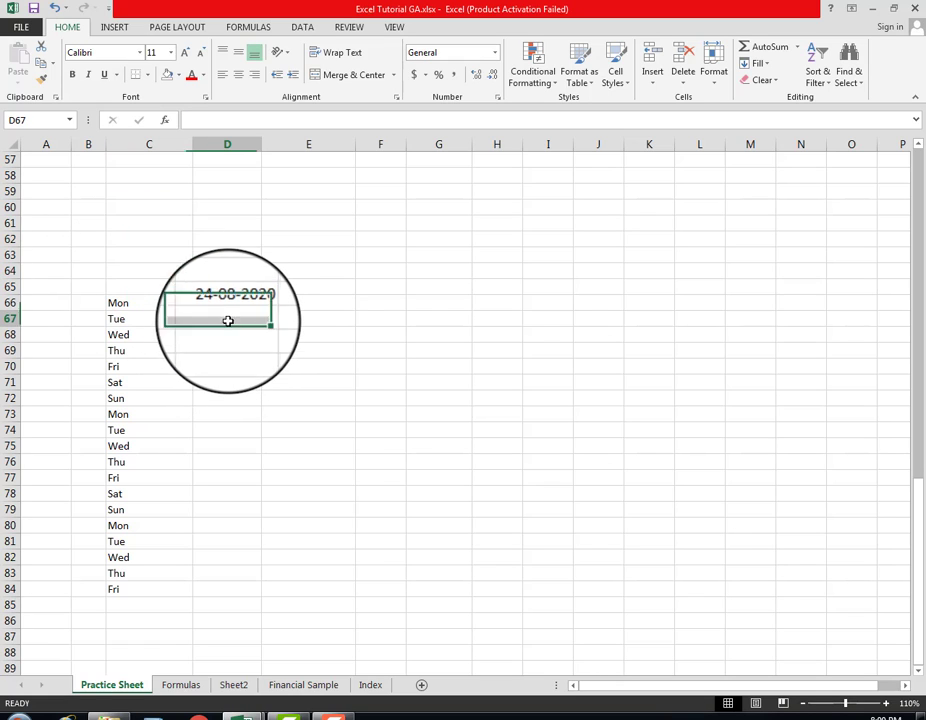
Auto fill the dates from D66 down to D84 with the fill handle
click(255, 302)
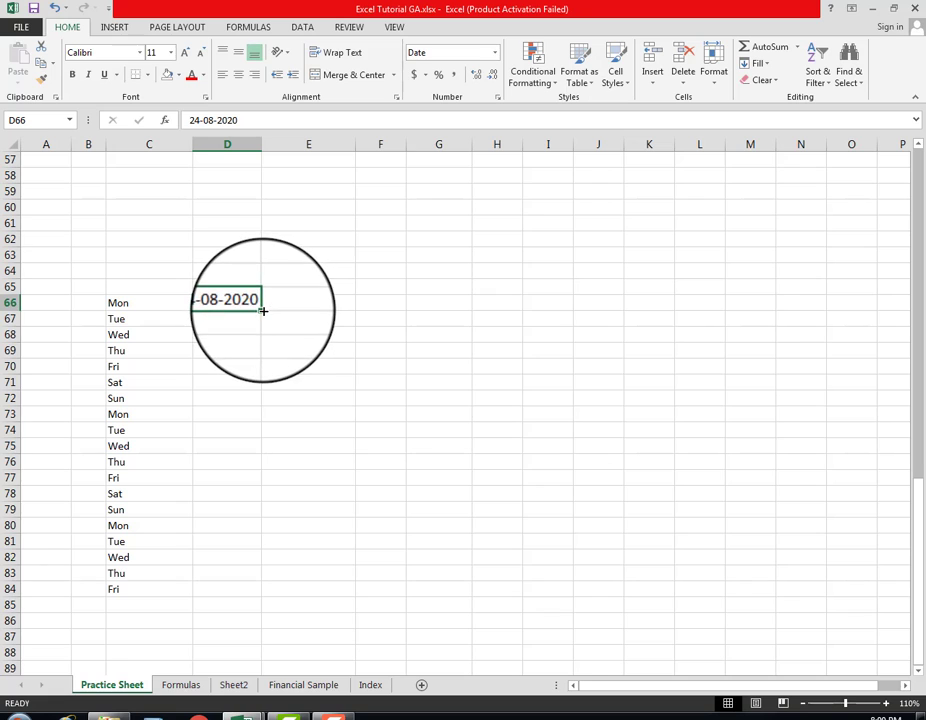
drag(262, 311, 262, 597)
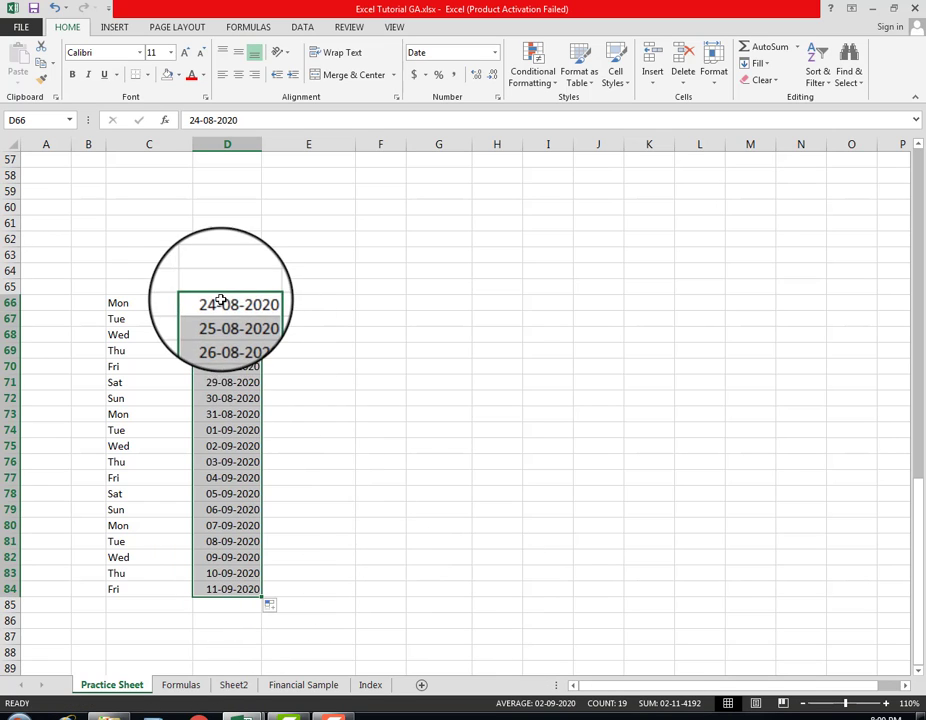
click(160, 304)
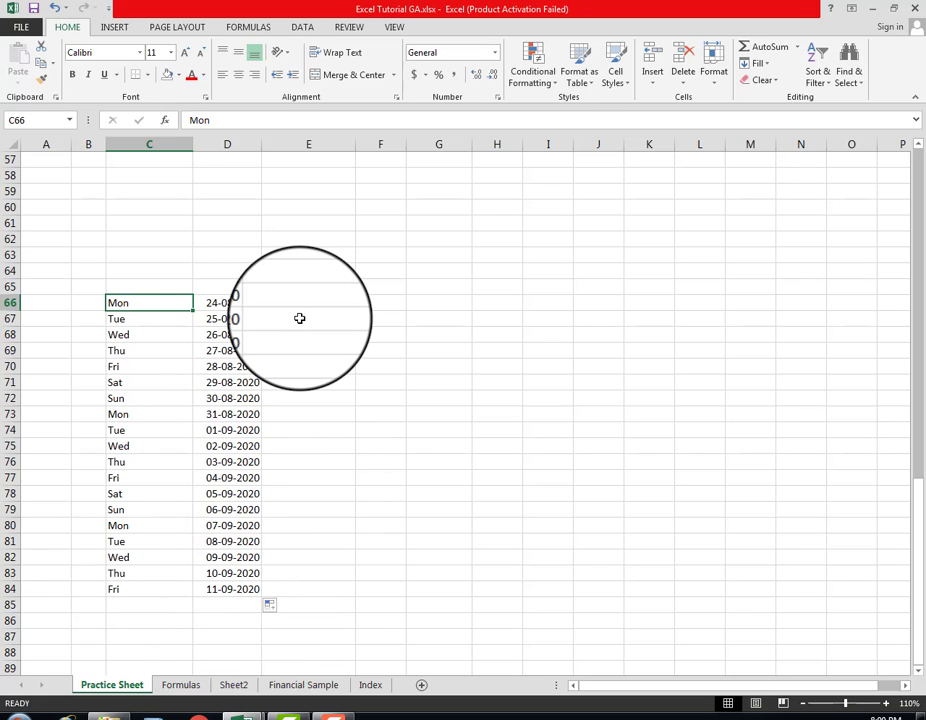
Clear the filled dates in D68:D84, keeping the first two dates in column D
click(882, 705)
click(887, 705)
click(887, 706)
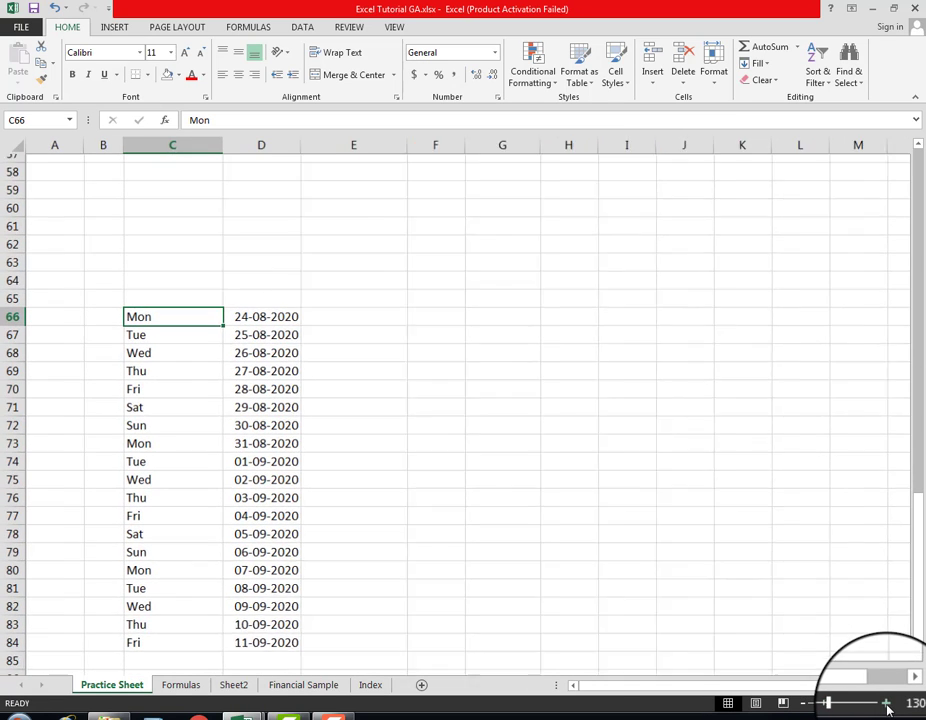
scroll(417, 459, down, 1)
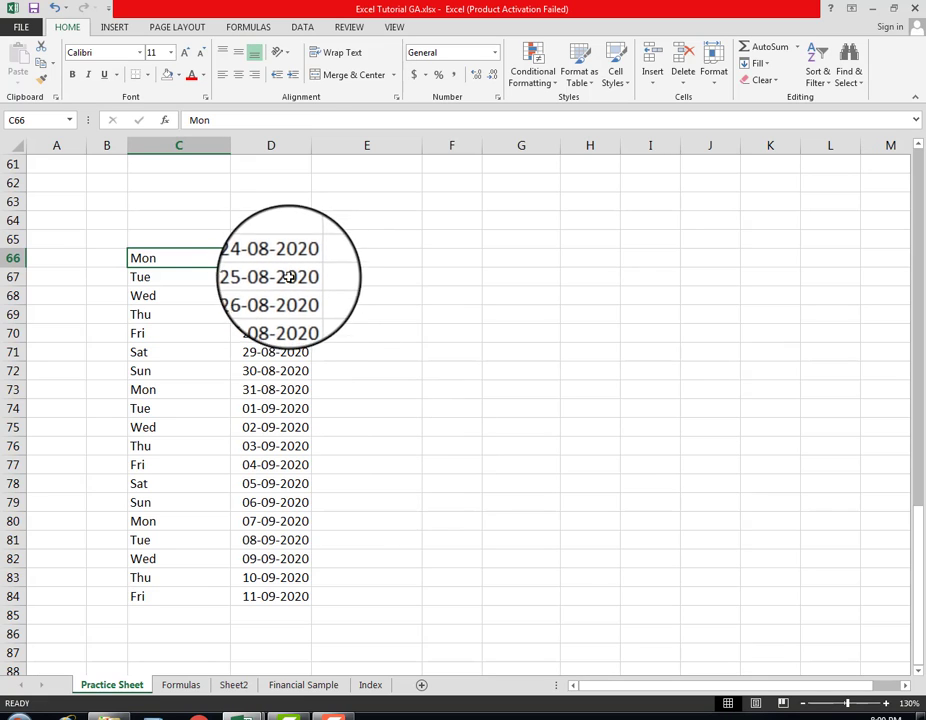
drag(279, 296, 294, 591)
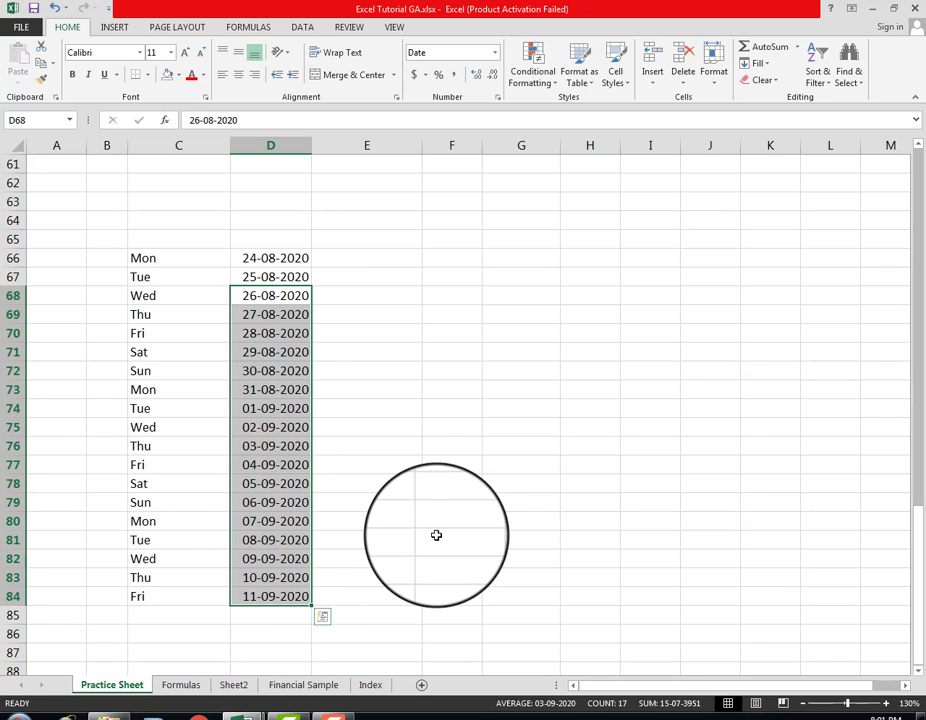
key(Delete)
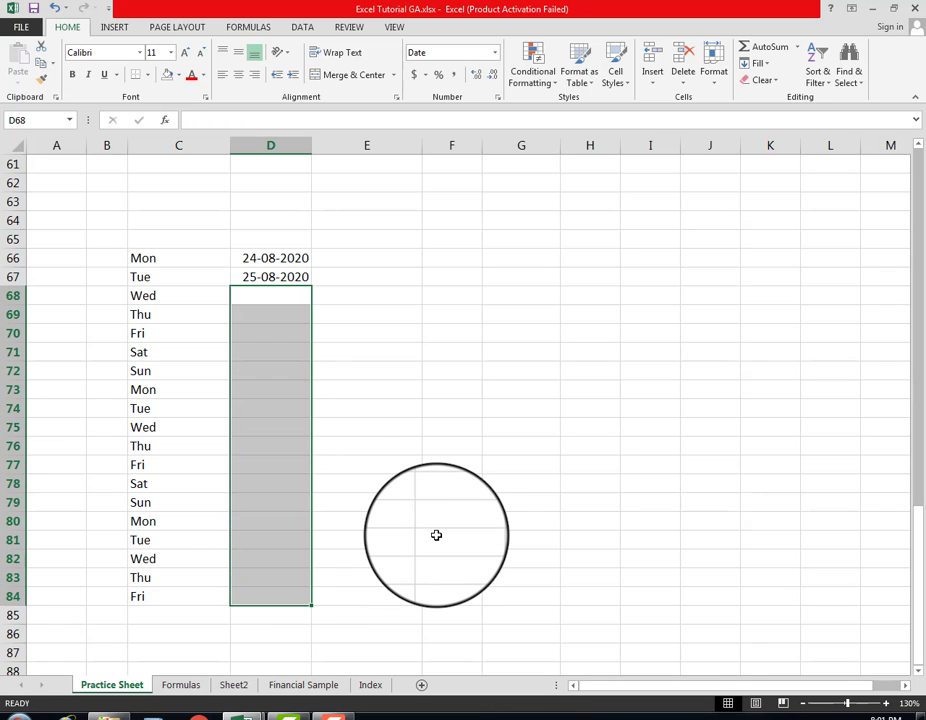
Auto fill the dates from D66:D67 automatically down to the last row of the adjacent weekday column
click(280, 253)
drag(280, 253, 281, 275)
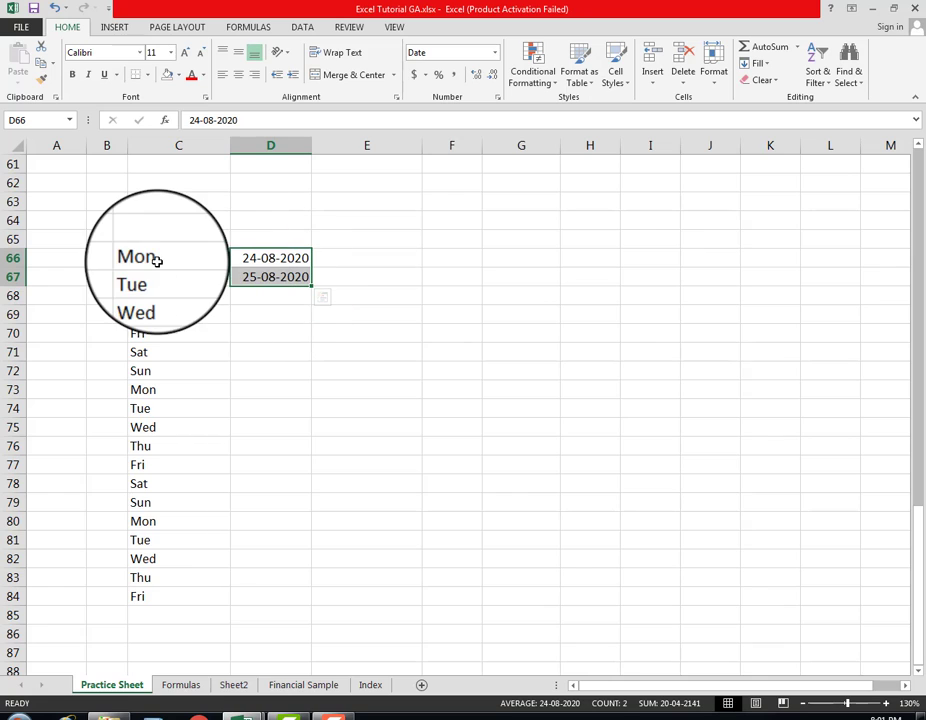
double_click(312, 286)
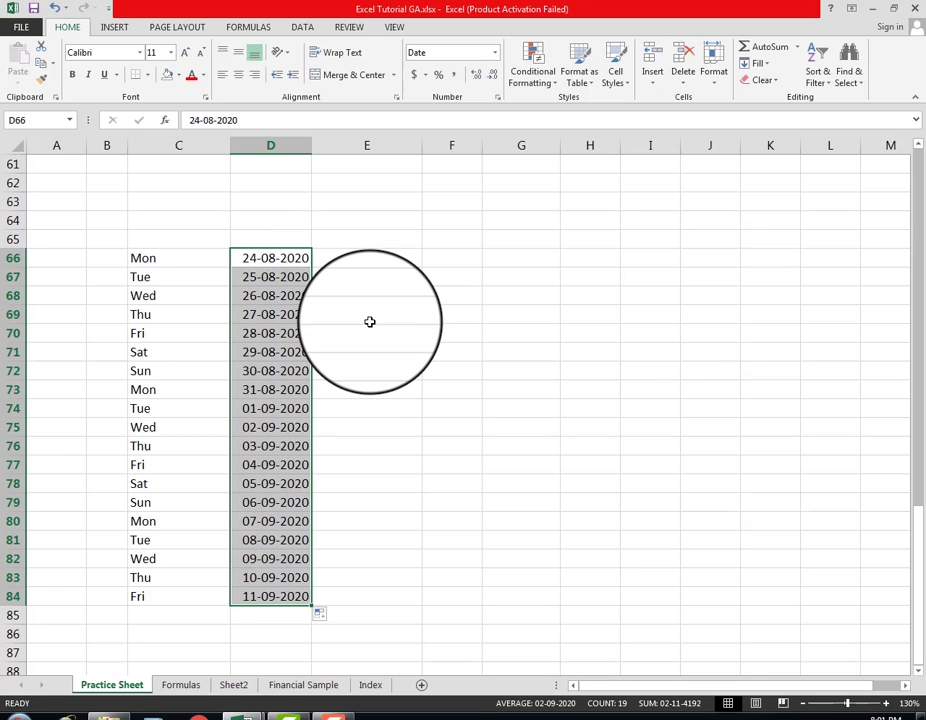
Clear the dates in D68:D84 again, leaving only the two starting dates
scroll(369, 321, down, 1)
drag(252, 242, 265, 541)
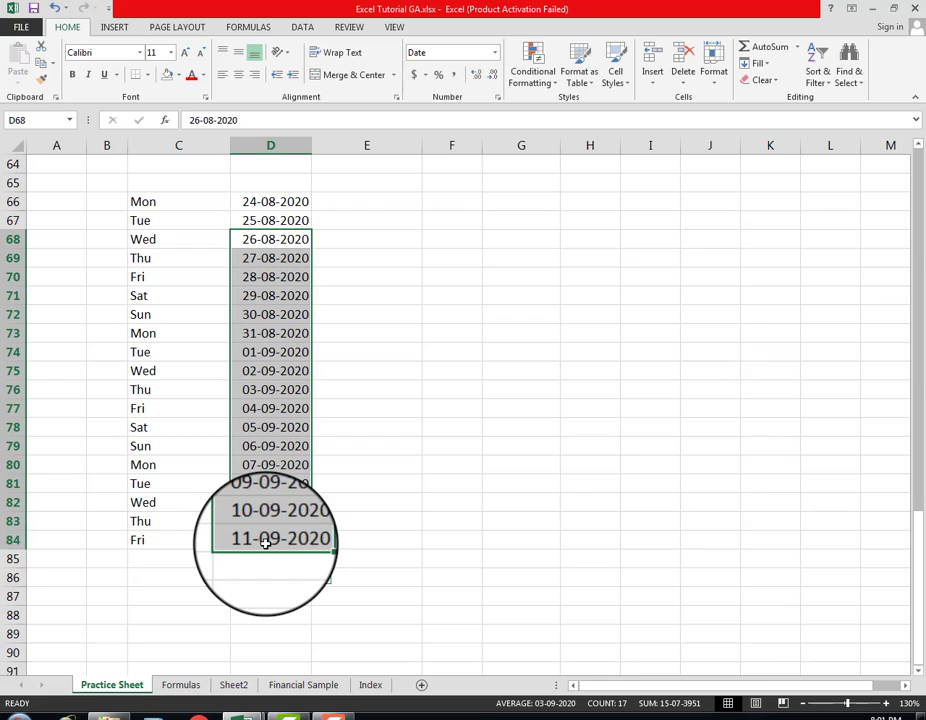
key(Delete)
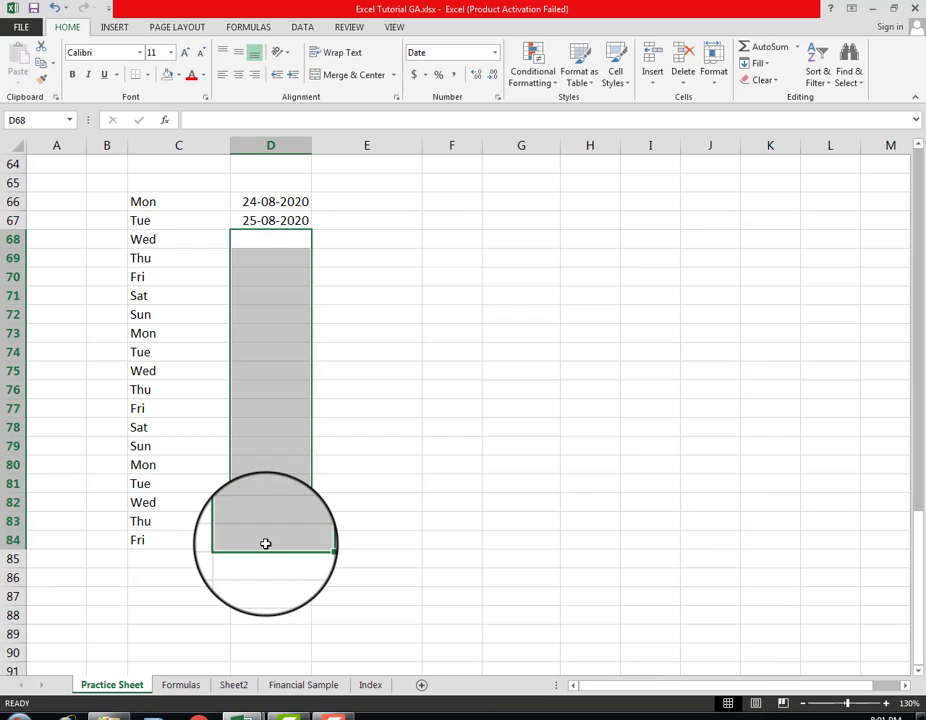
Extend the two starting dates in D66:D67 manually down to D84 with the fill handle
click(287, 204)
drag(284, 202, 284, 217)
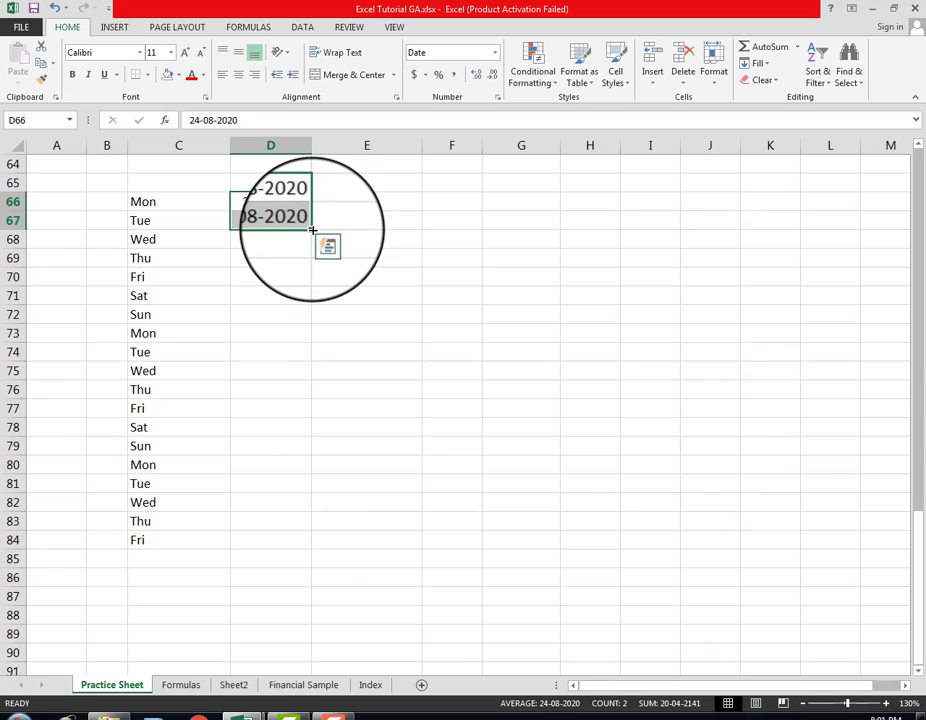
drag(312, 230, 312, 549)
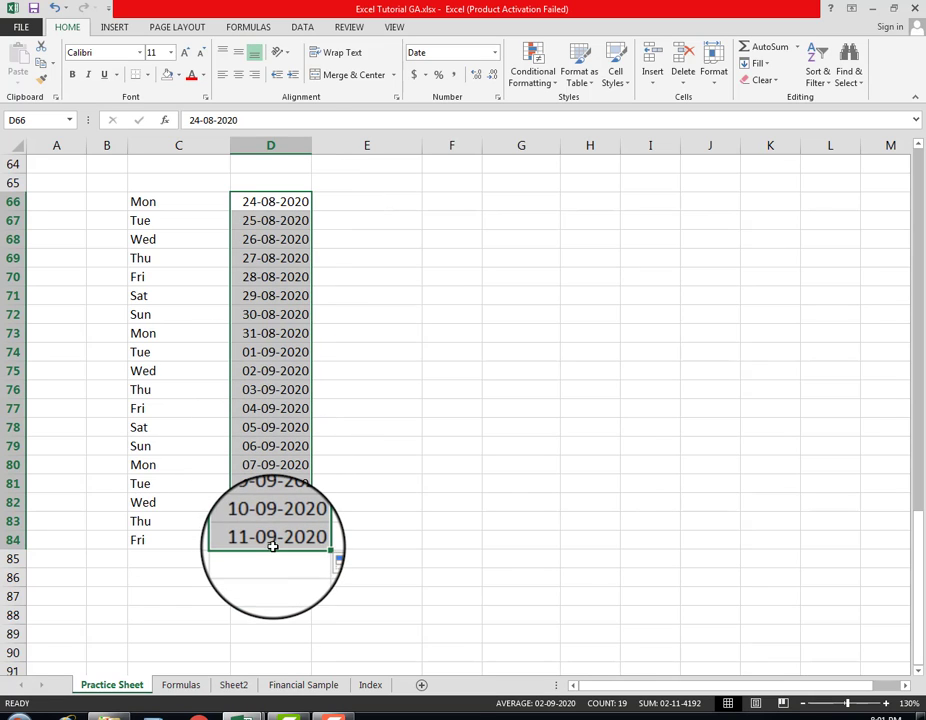
Examine how the weekday and date series line up, comparing the last entries in row 84 and the dates from D66 down
click(137, 541)
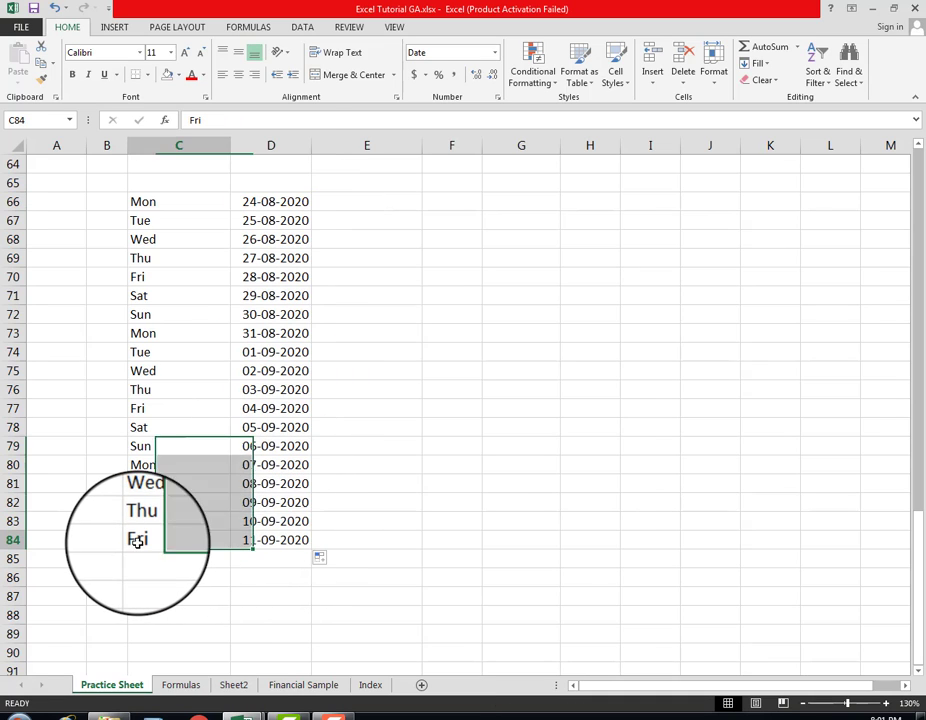
click(240, 540)
click(168, 540)
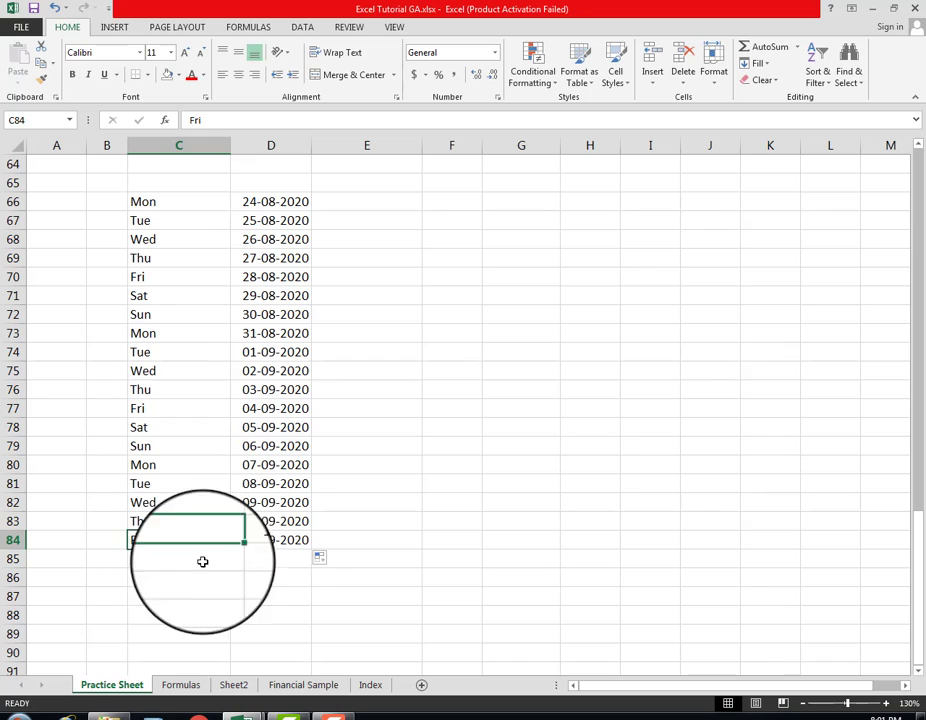
click(265, 540)
click(150, 576)
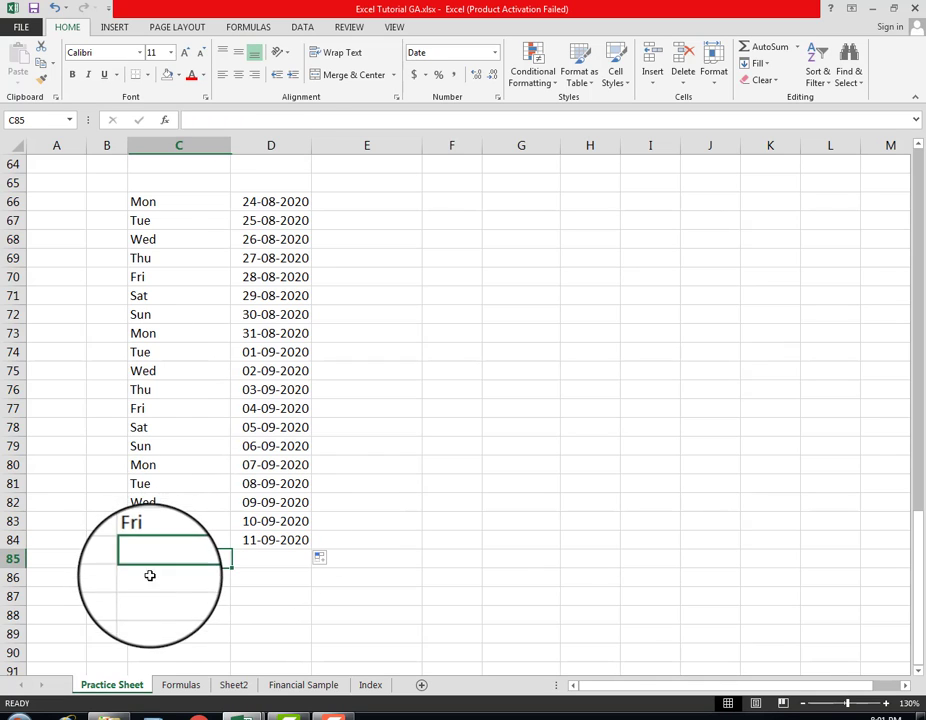
click(170, 577)
click(244, 541)
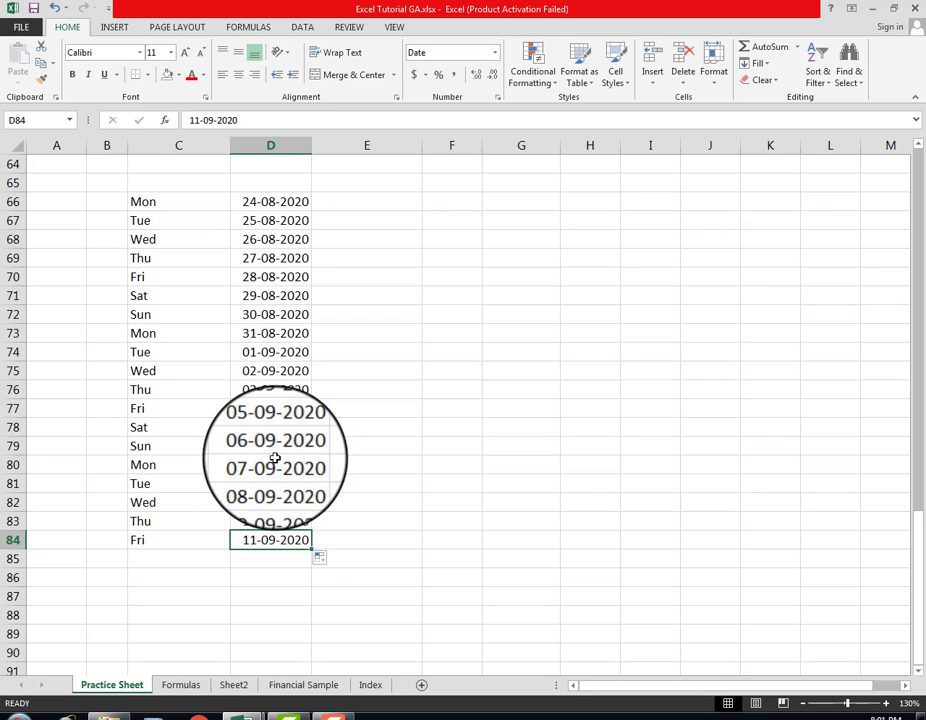
scroll(275, 458, up, 1)
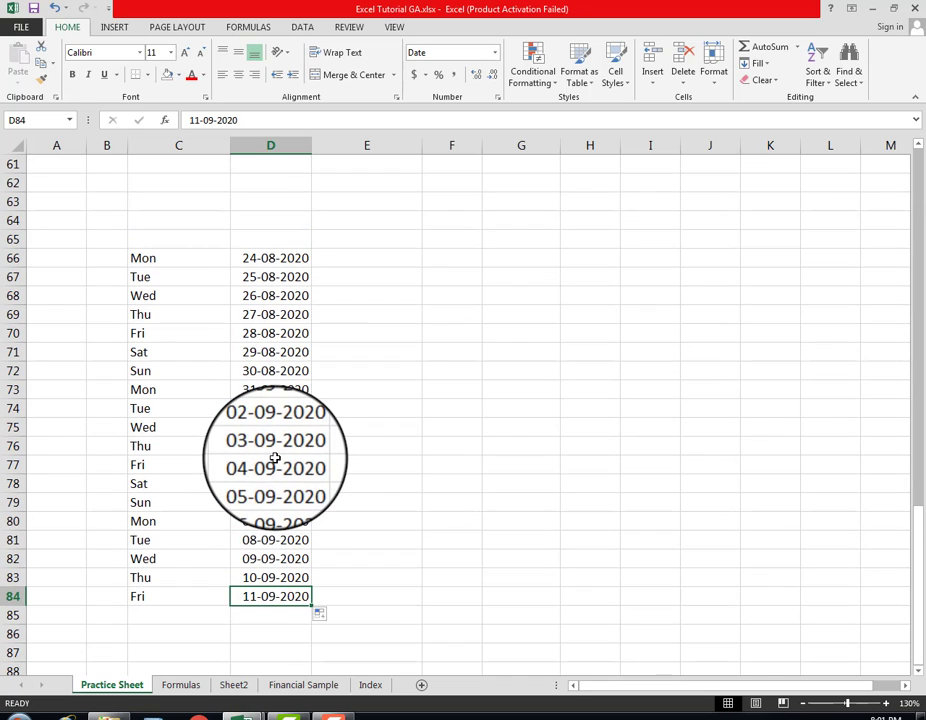
click(377, 257)
drag(277, 259, 273, 368)
Enter the months Mar-20 in E66 and Apr-20 in E67, and return to E66
click(374, 258)
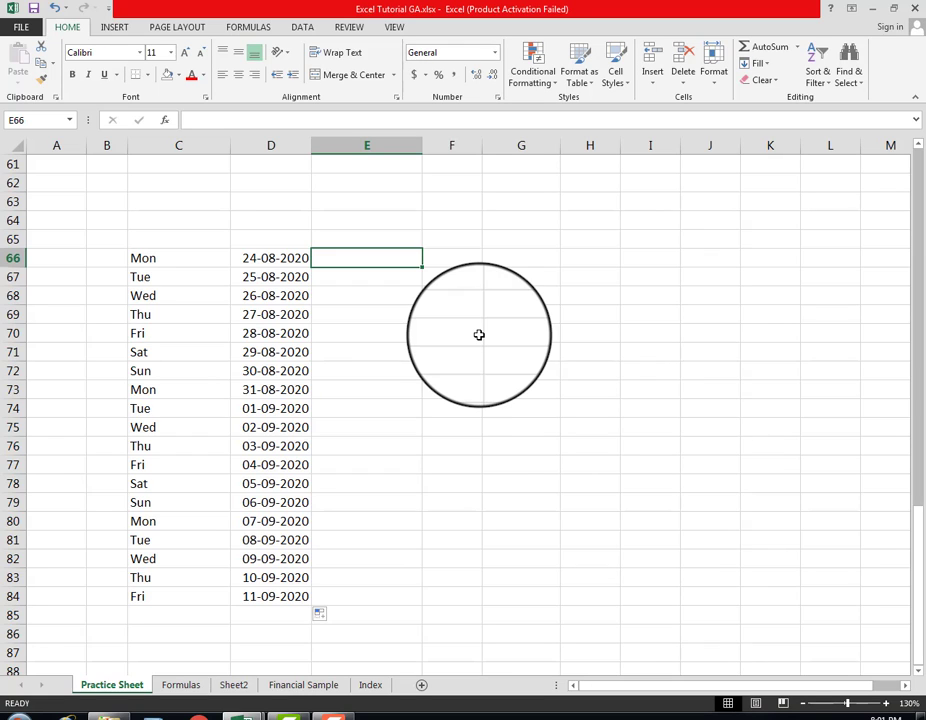
text(Mar)
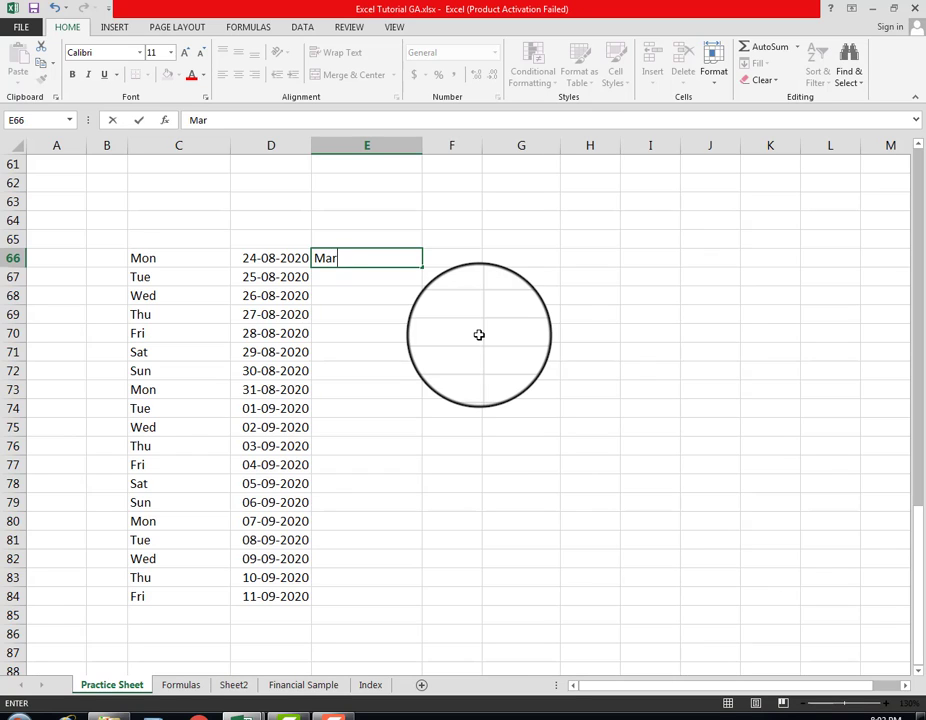
text(-20)
key(Return)
text(A)
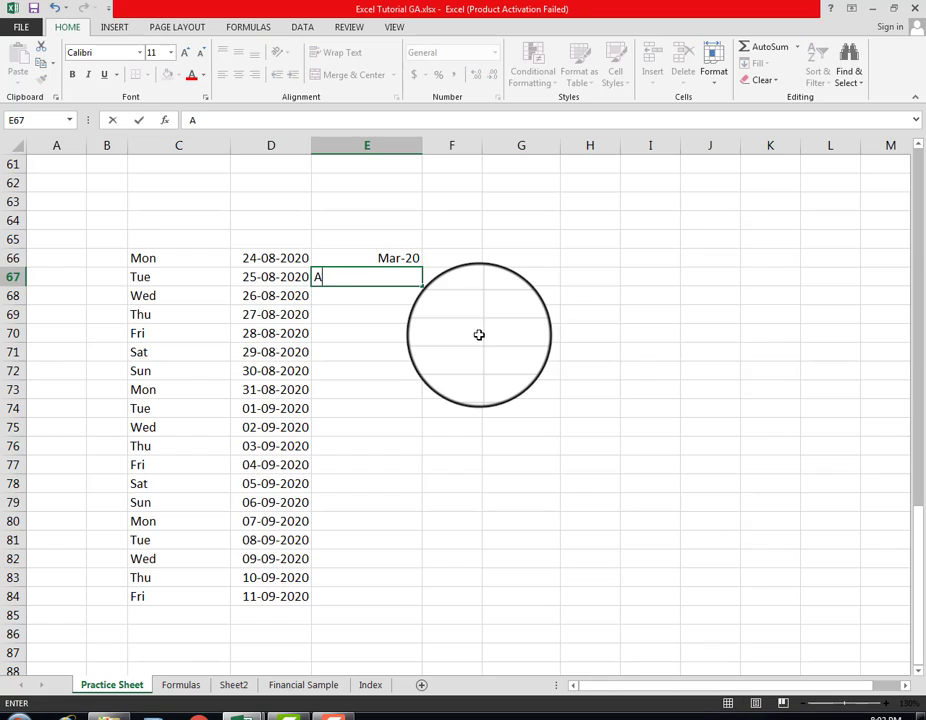
text(pr-20)
key(Return)
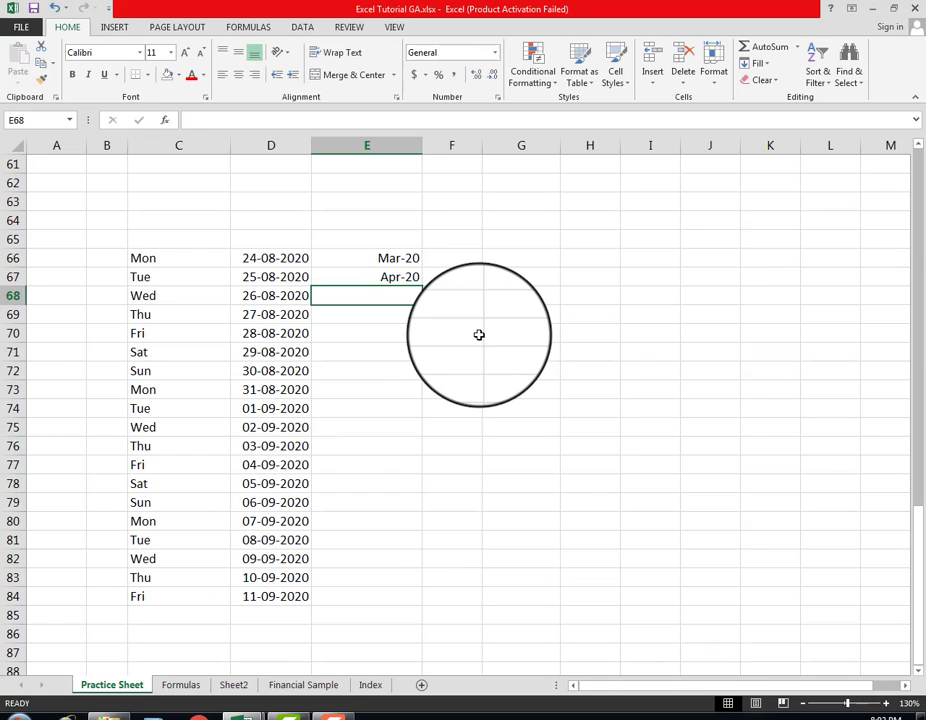
key(Up)
key(Up)
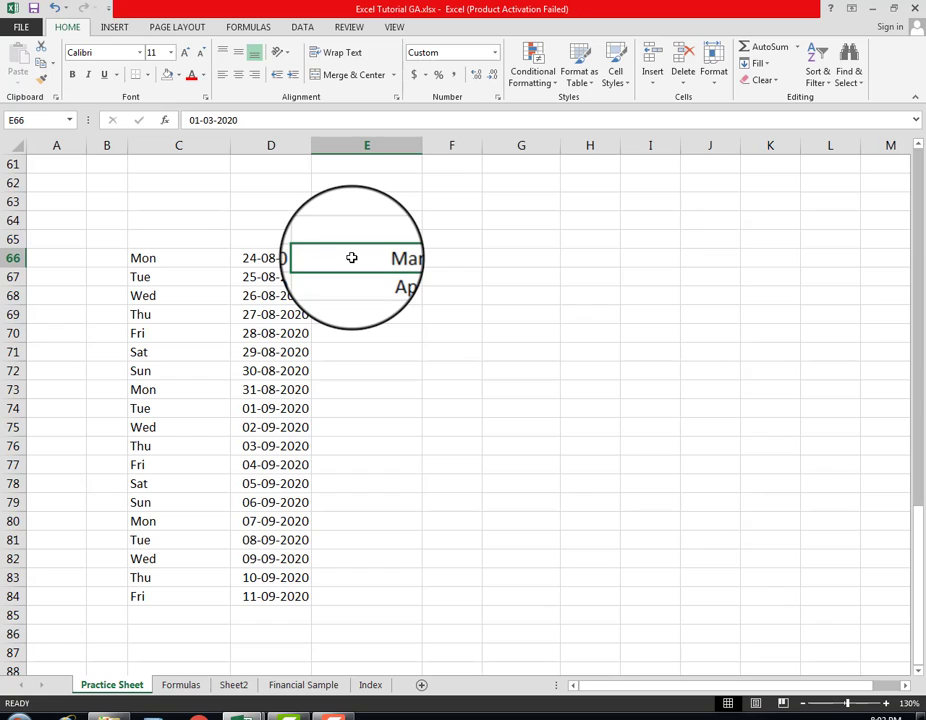
Extend the two starting months in E66:E67 automatically down to E84 with the fill handle
drag(352, 258, 351, 271)
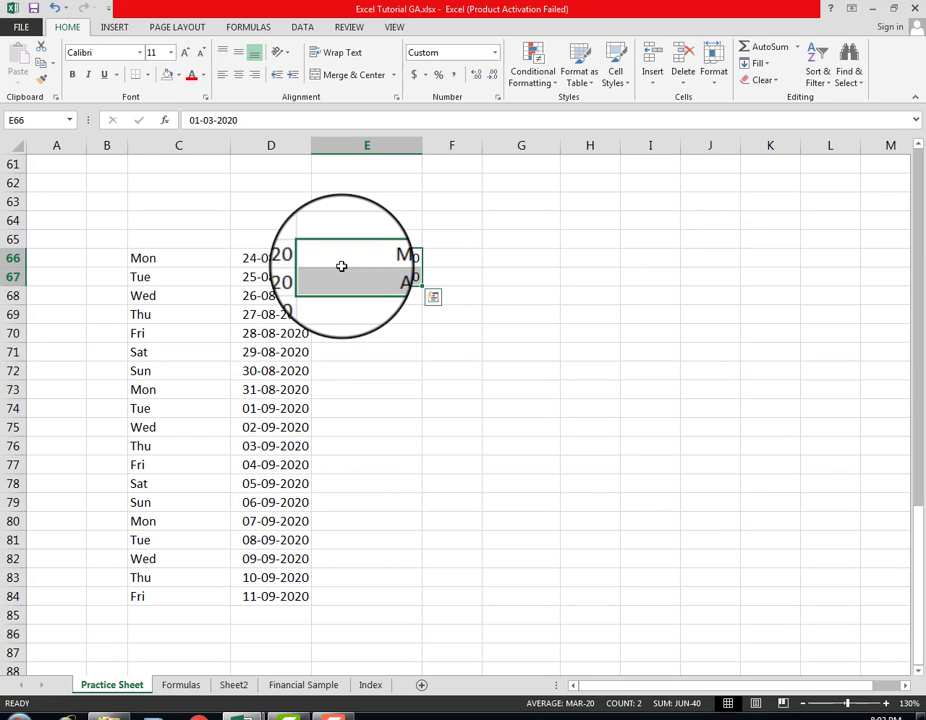
double_click(422, 288)
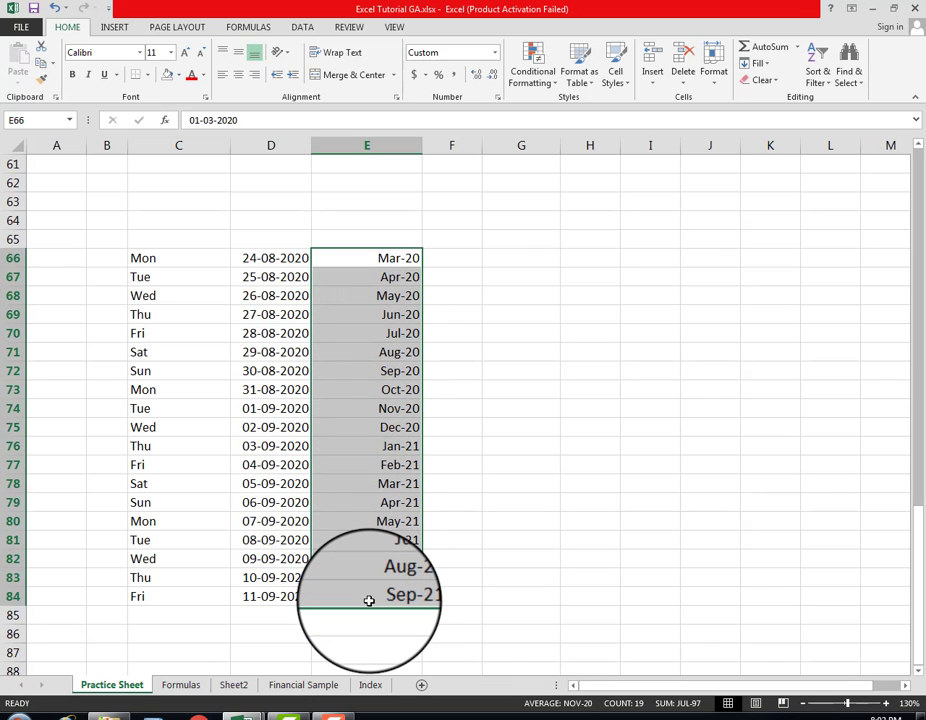
click(466, 592)
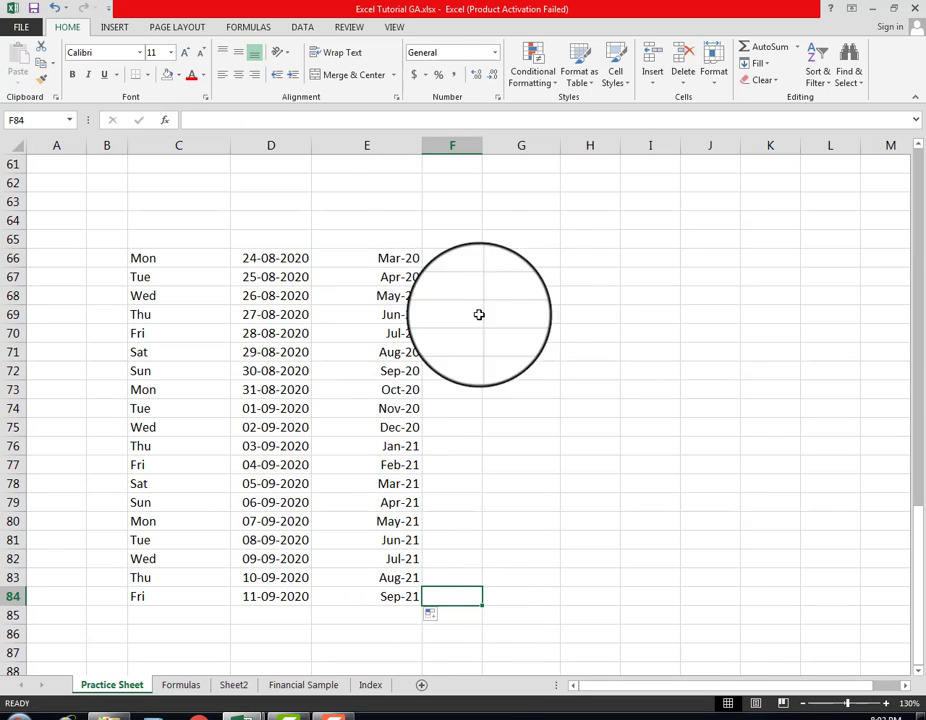
Enter the irregular numbers 1, 2, 3, 5 and 6 in cells G66 to G70
click(525, 259)
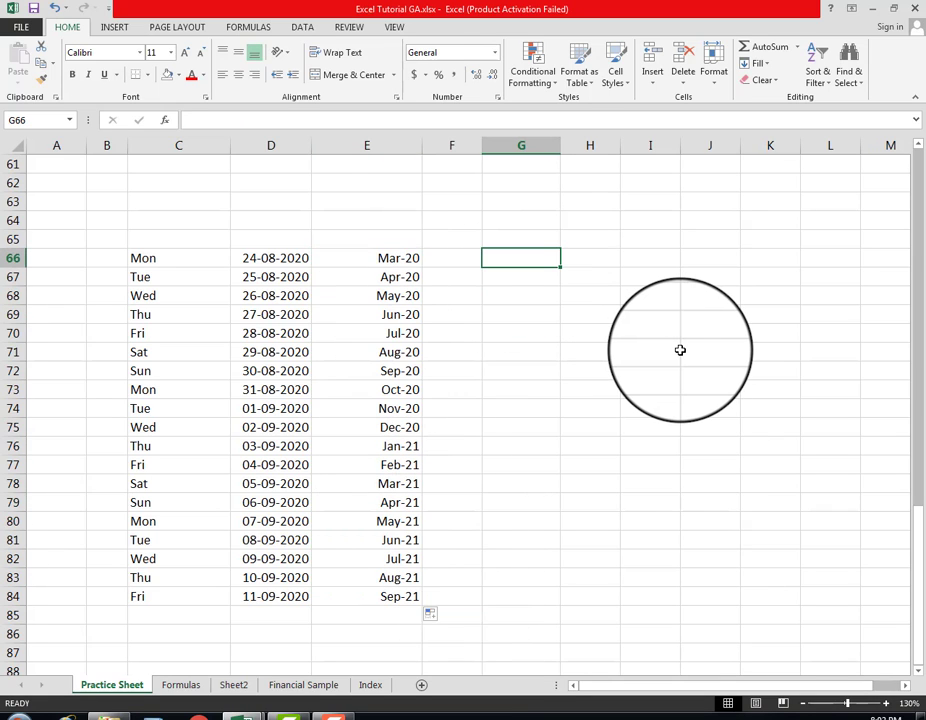
text(1)
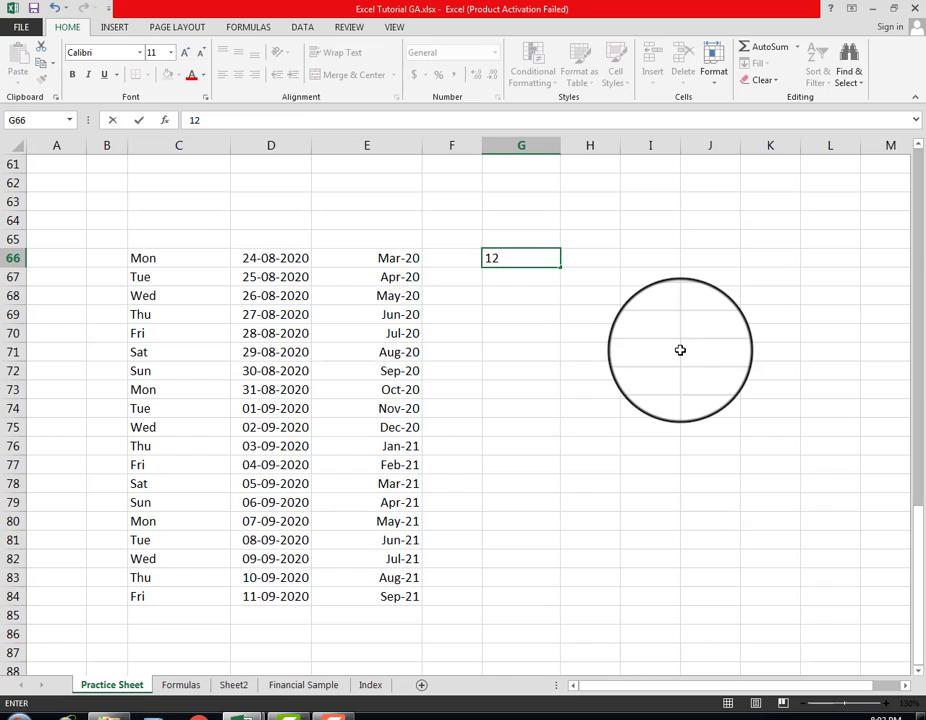
key(Return)
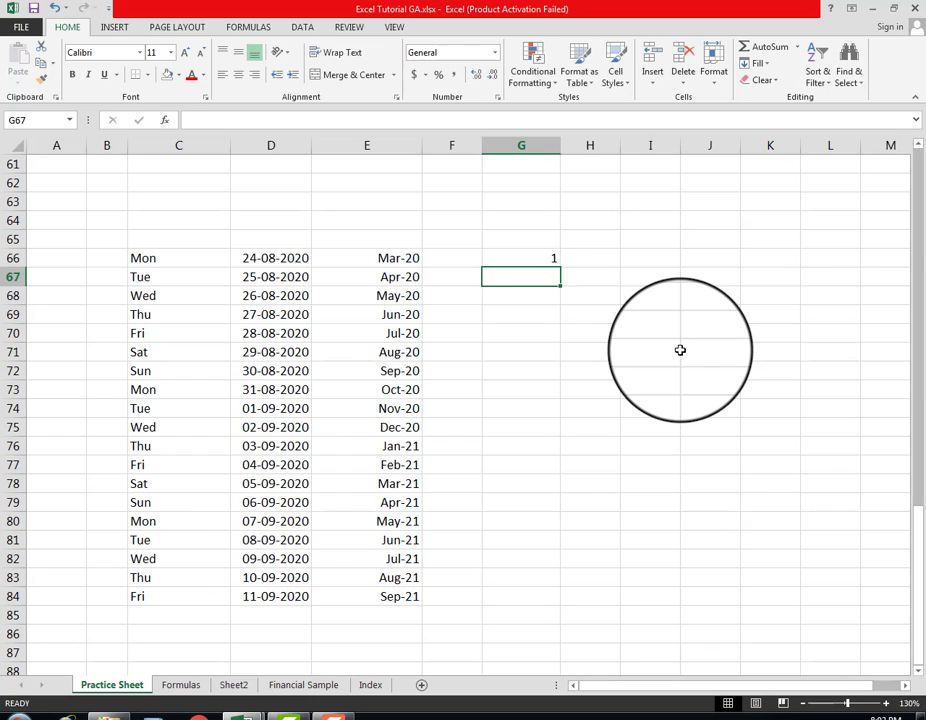
text(2)
key(Return)
text(3)
key(Return)
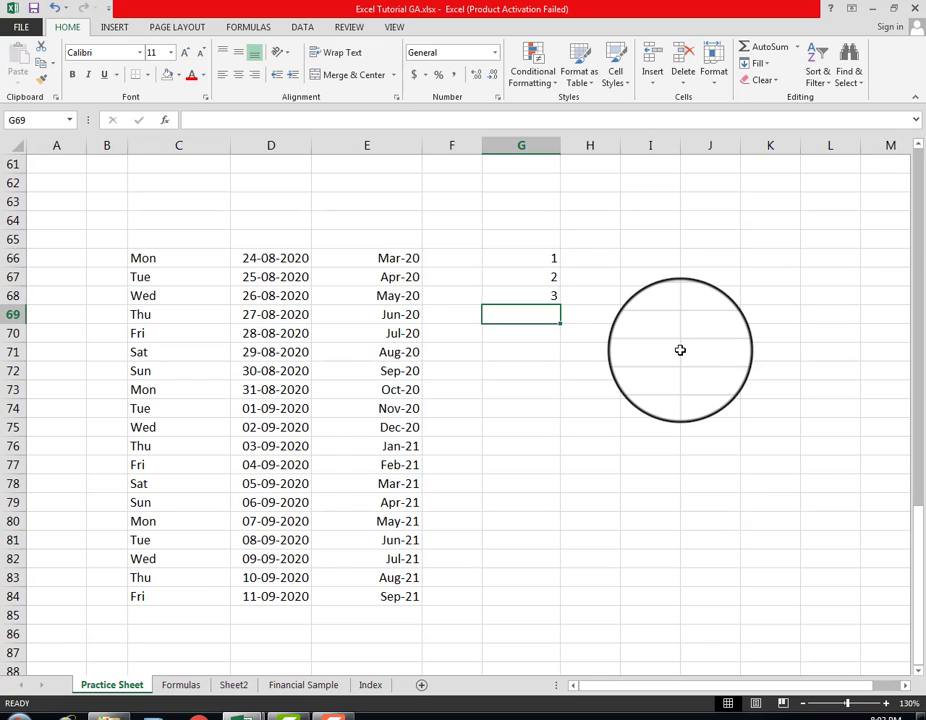
text(5)
key(Return)
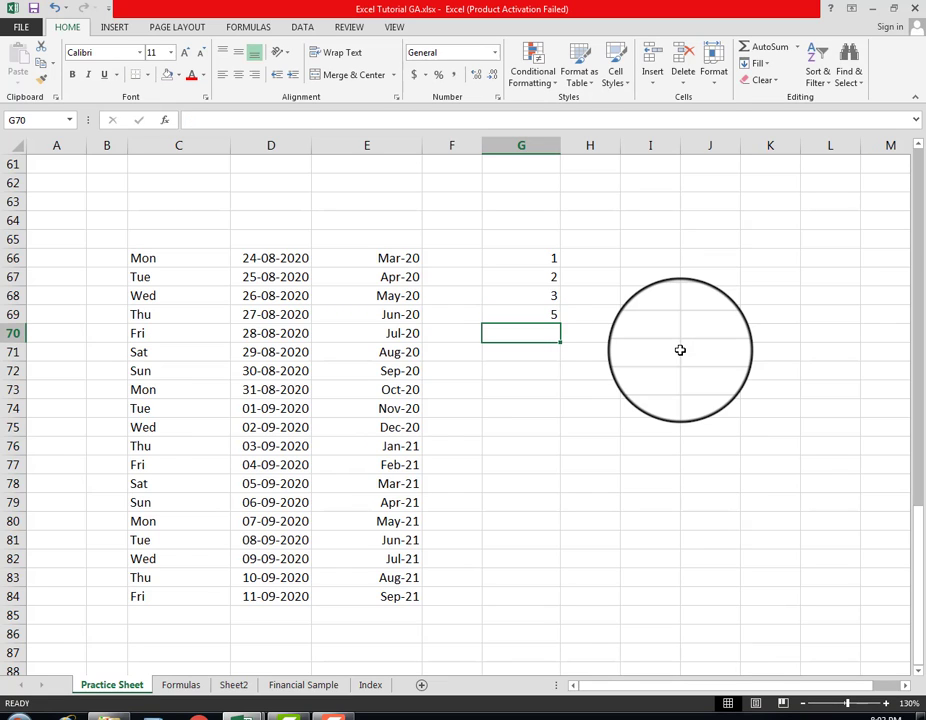
text(6)
key(Return)
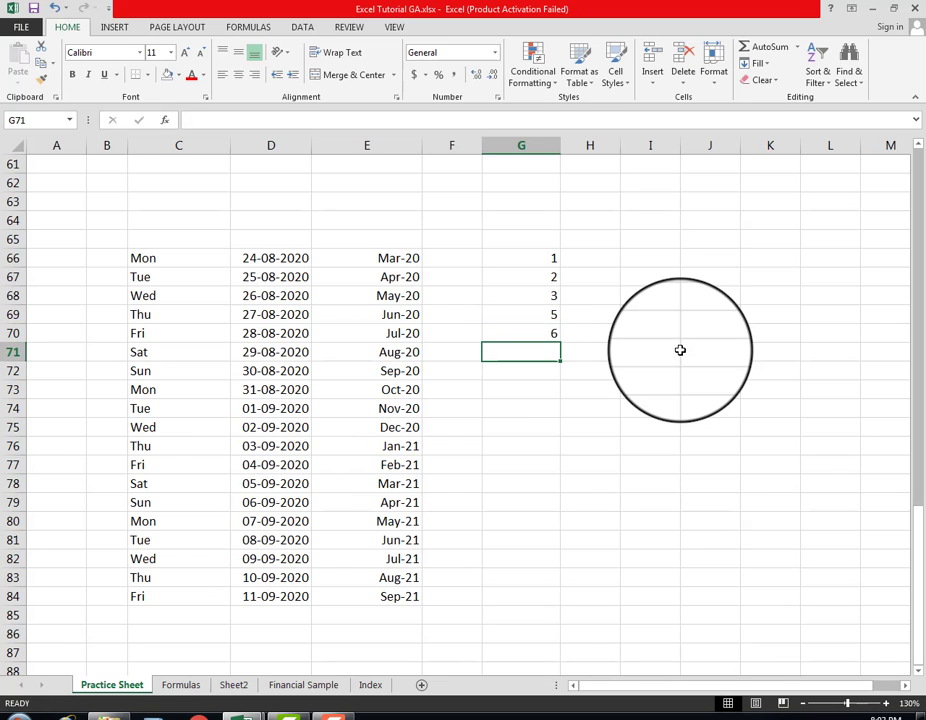
Extend the numbers in G66:G70 manually down to G84 with the fill handle and compare the source and filled values
drag(540, 258, 545, 325)
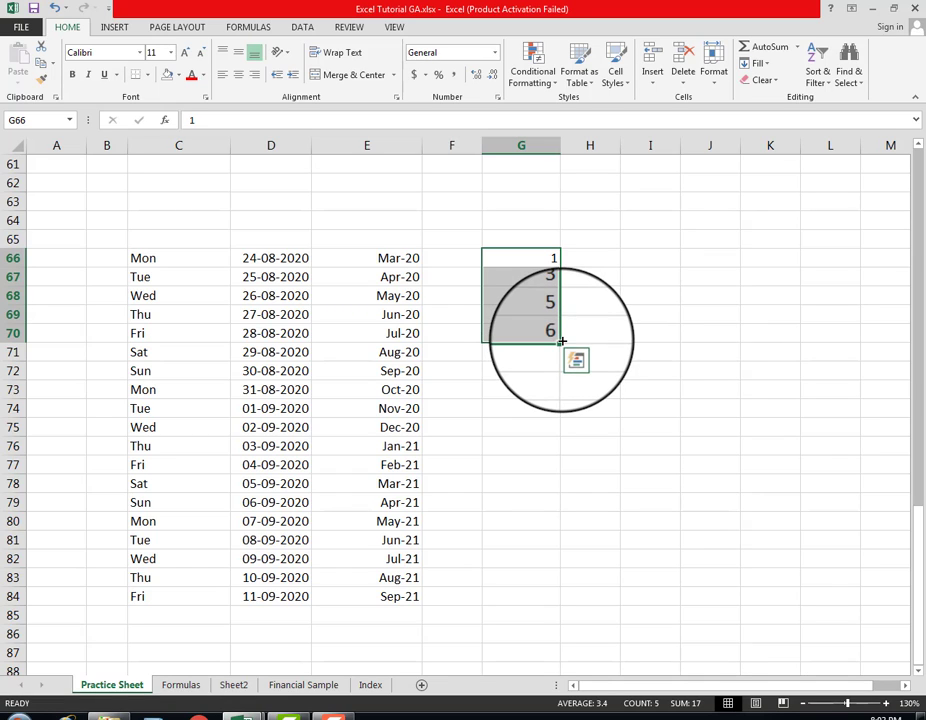
drag(560, 342, 552, 601)
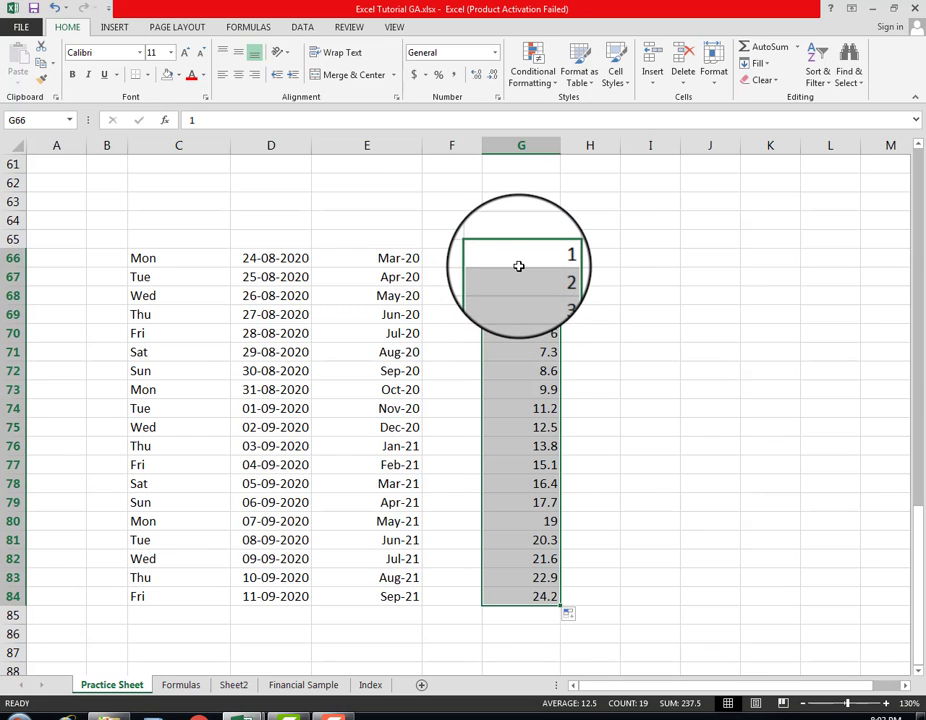
drag(518, 266, 517, 331)
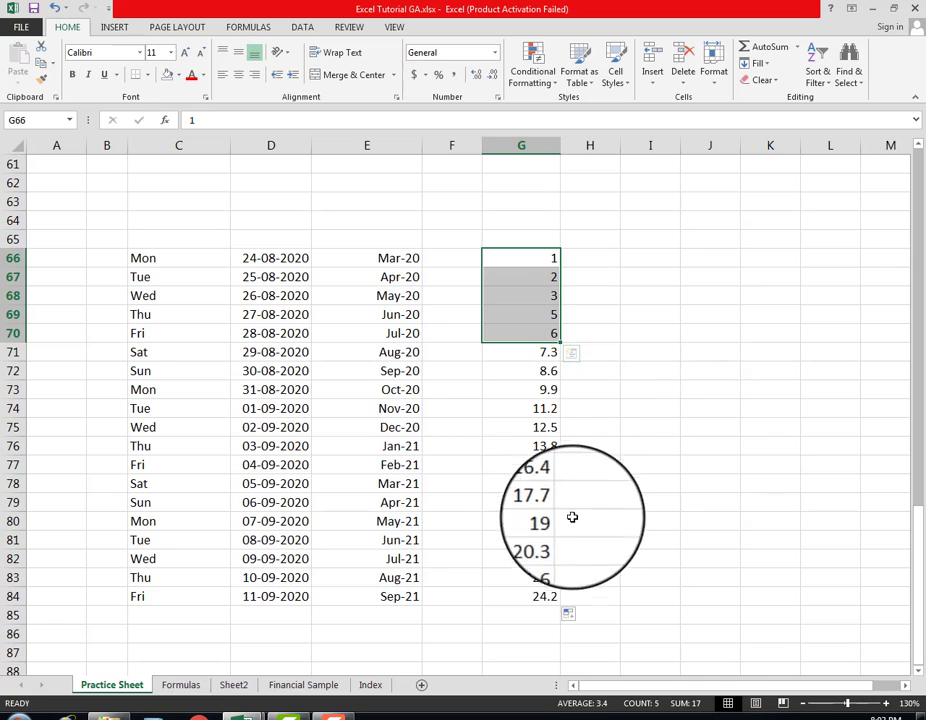
click(507, 358)
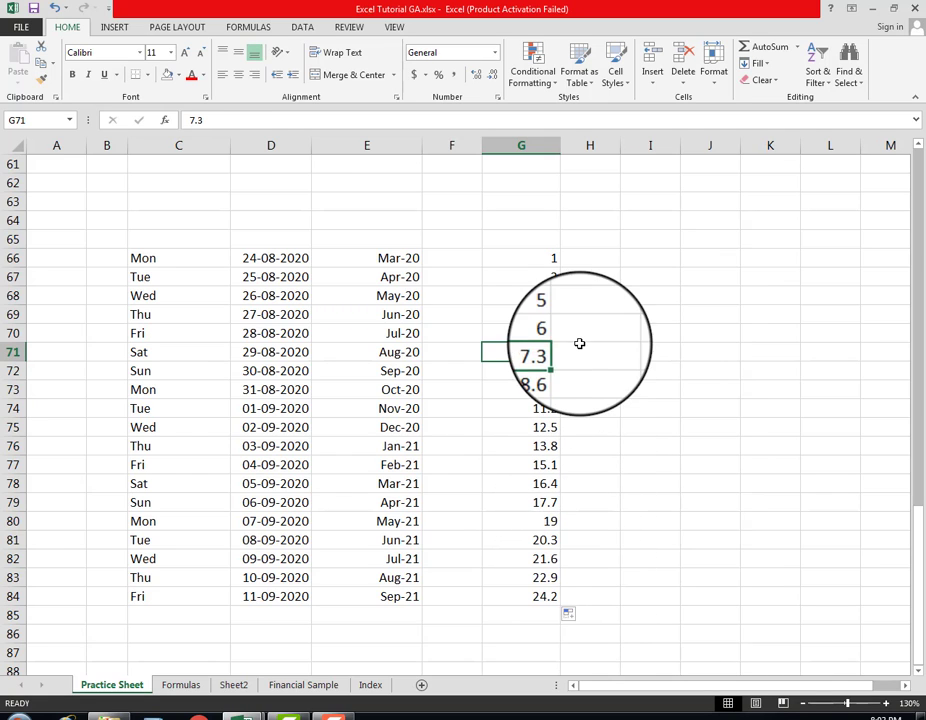
click(531, 314)
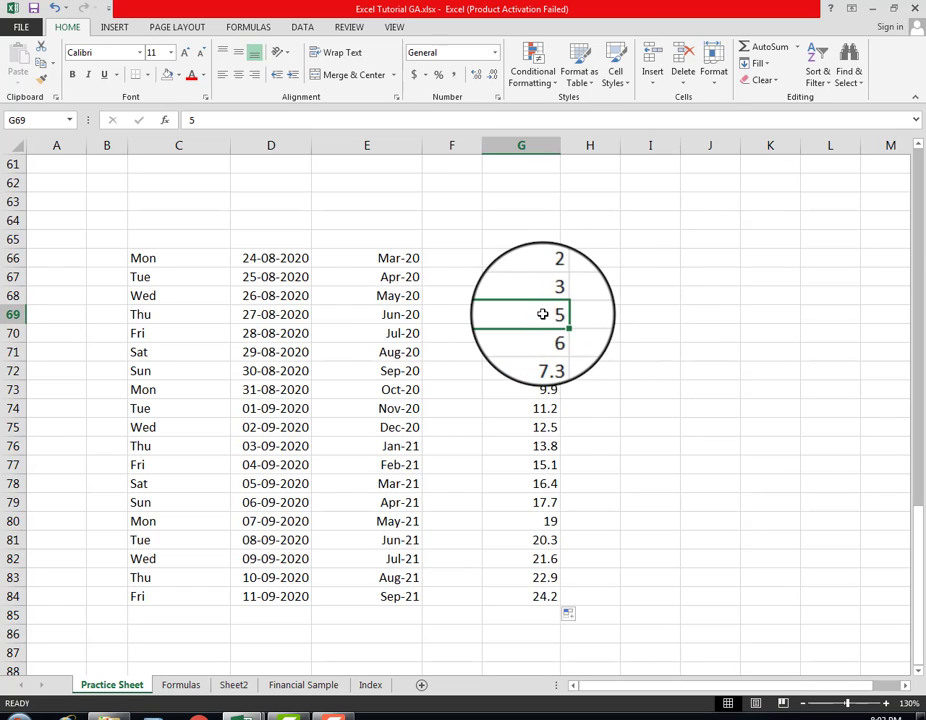
Clear the whole number series from G66:G84
drag(525, 258, 520, 595)
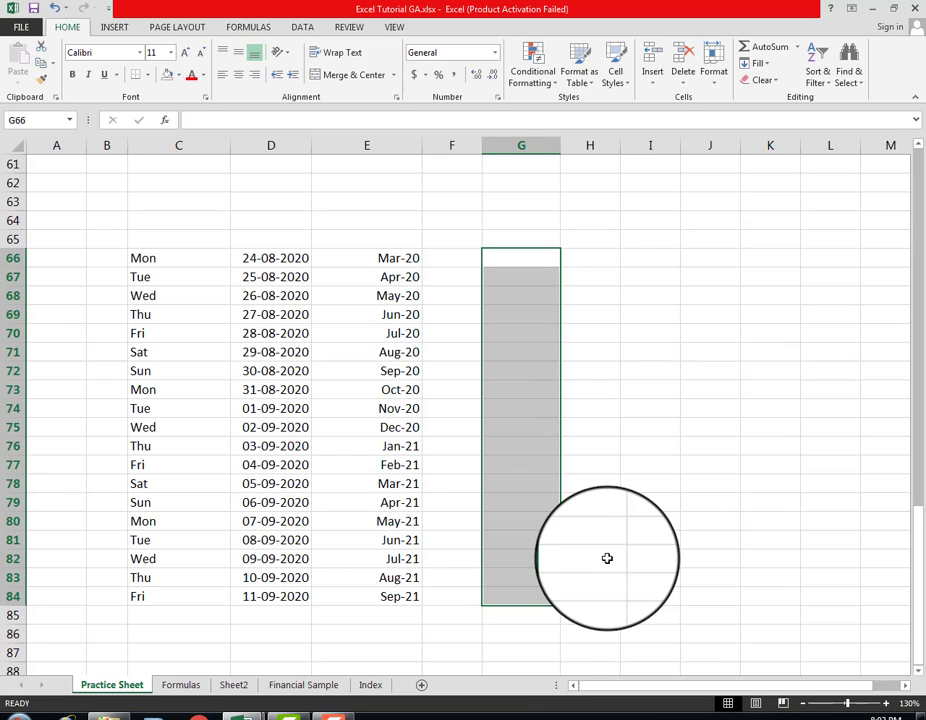
scroll(605, 556, up, 1)
scroll(605, 556, down, 1)
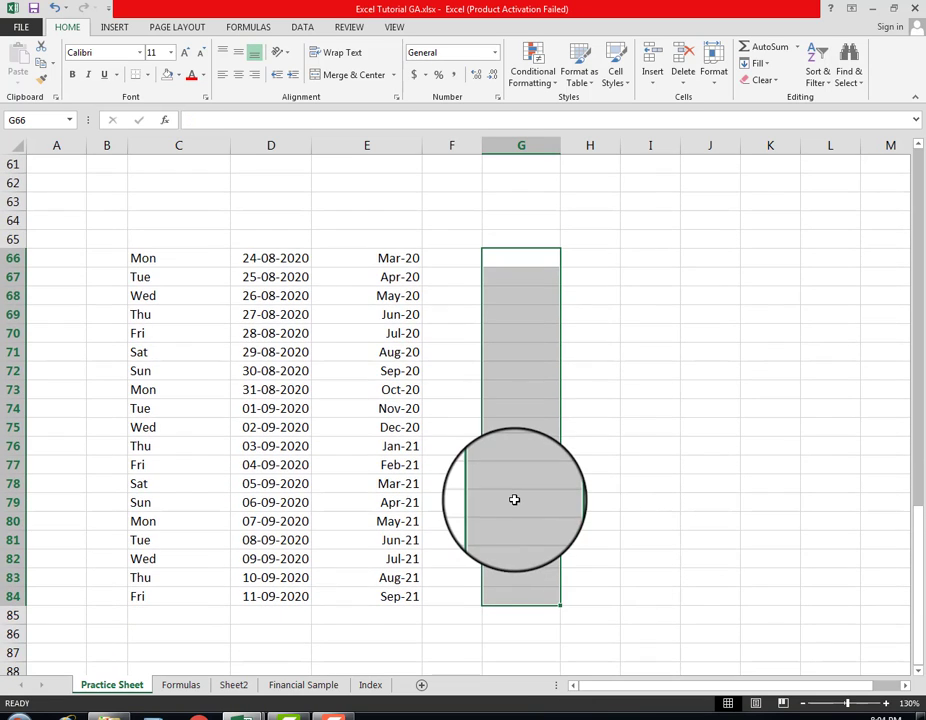
click(448, 541)
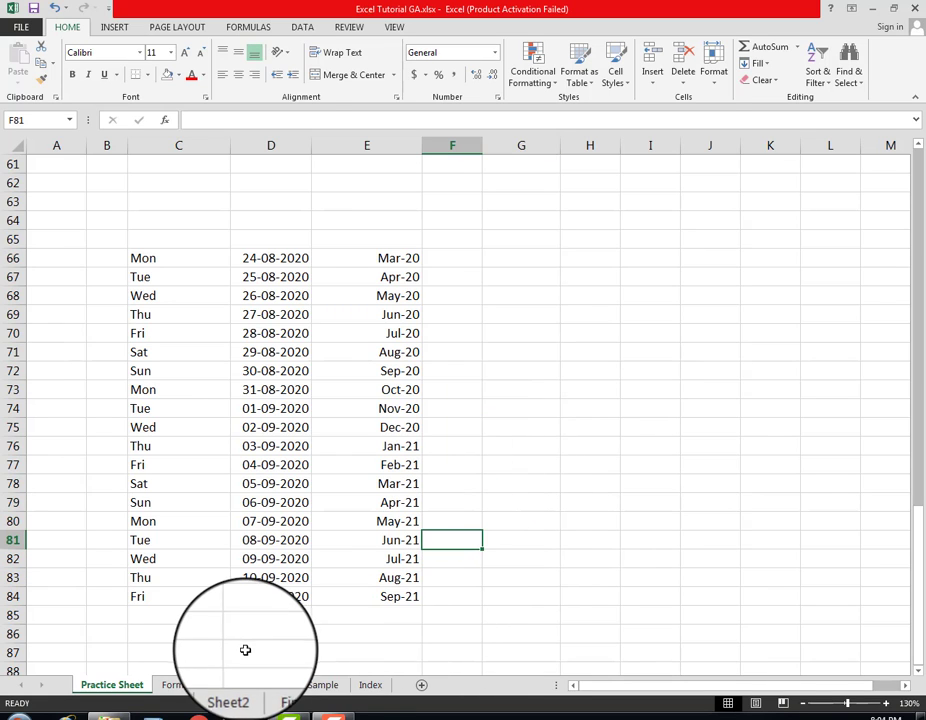
Look through the Formulas sheet, the topic list on Sheet2 and the number and formatting sections of the Practice Sheet
click(178, 684)
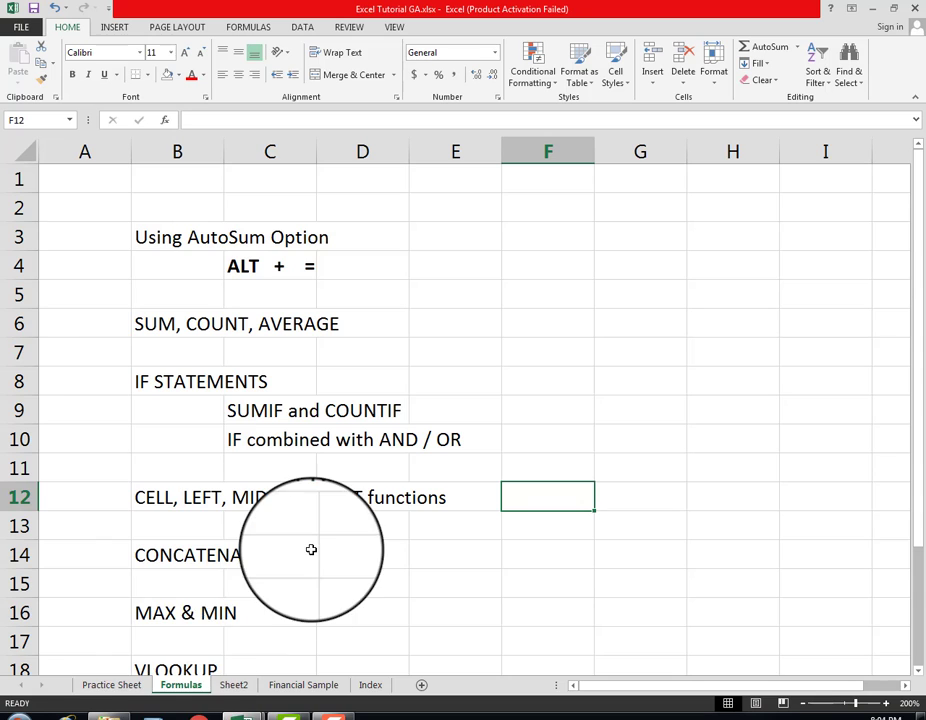
click(229, 685)
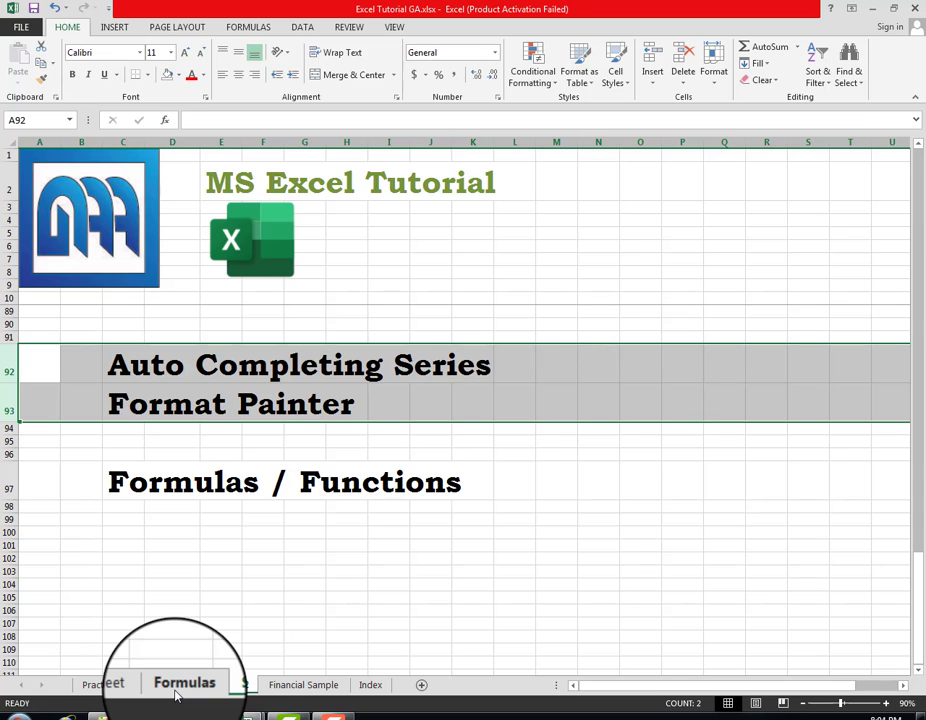
click(132, 693)
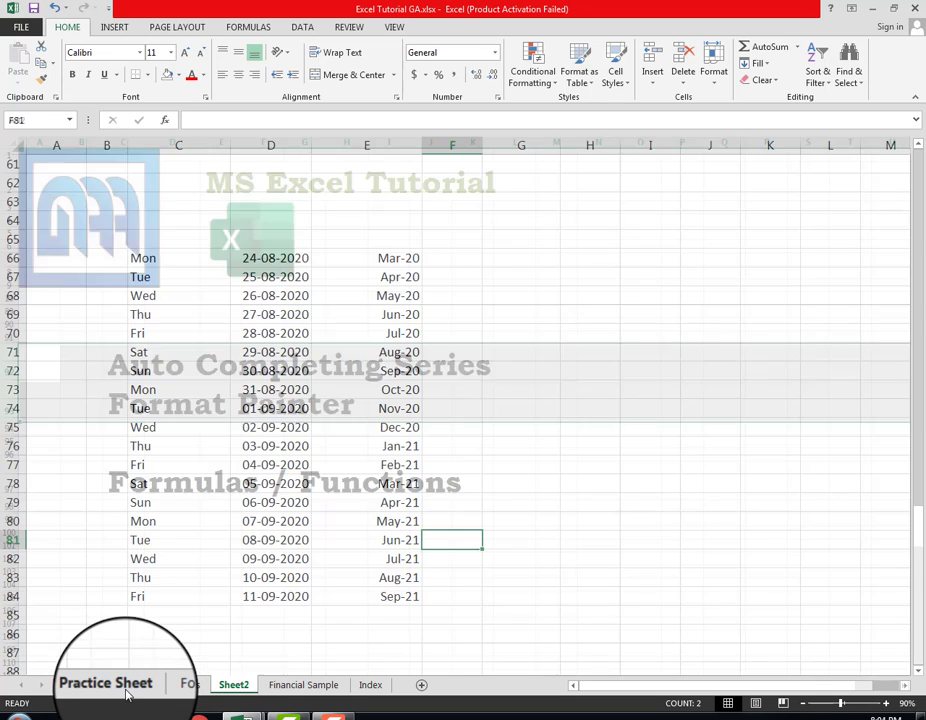
ctrl+scroll(290, 595, up, 2)
scroll(290, 594, up, 11)
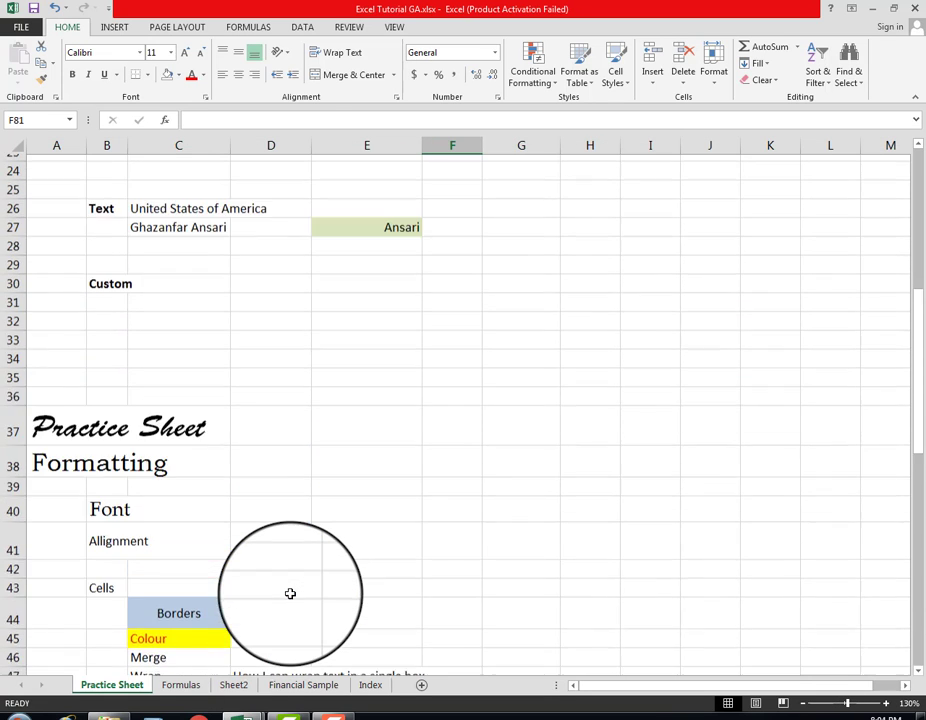
scroll(290, 594, up, 4)
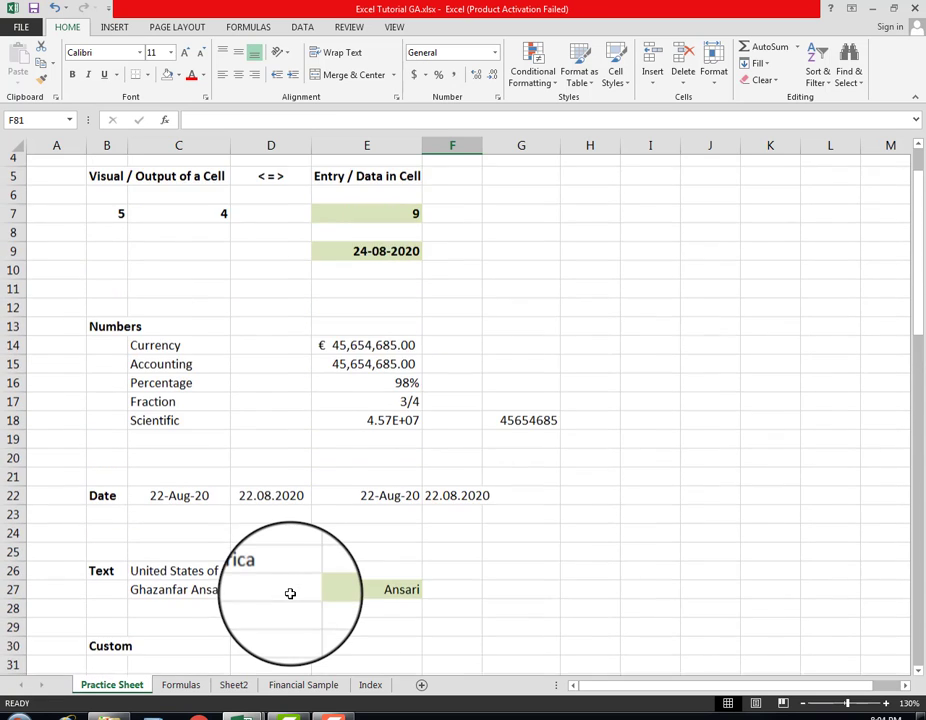
scroll(290, 594, down, 5)
scroll(290, 594, down, 5)
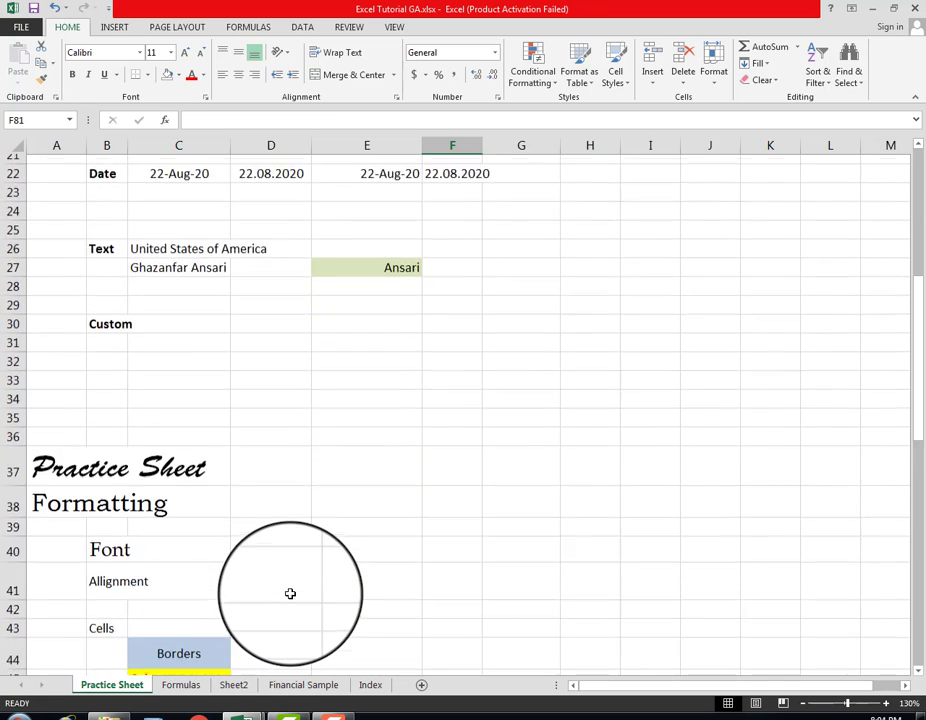
scroll(290, 594, down, 2)
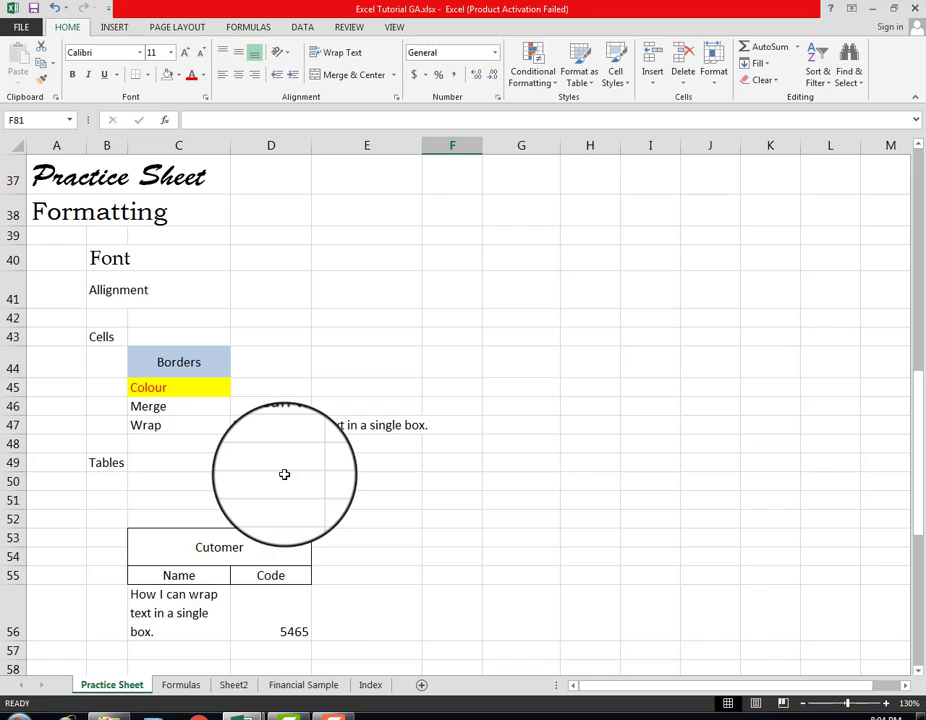
Copy the Country header in C1 of the Financial Sample sheet and paste it into C89 of the Practice Sheet
click(296, 685)
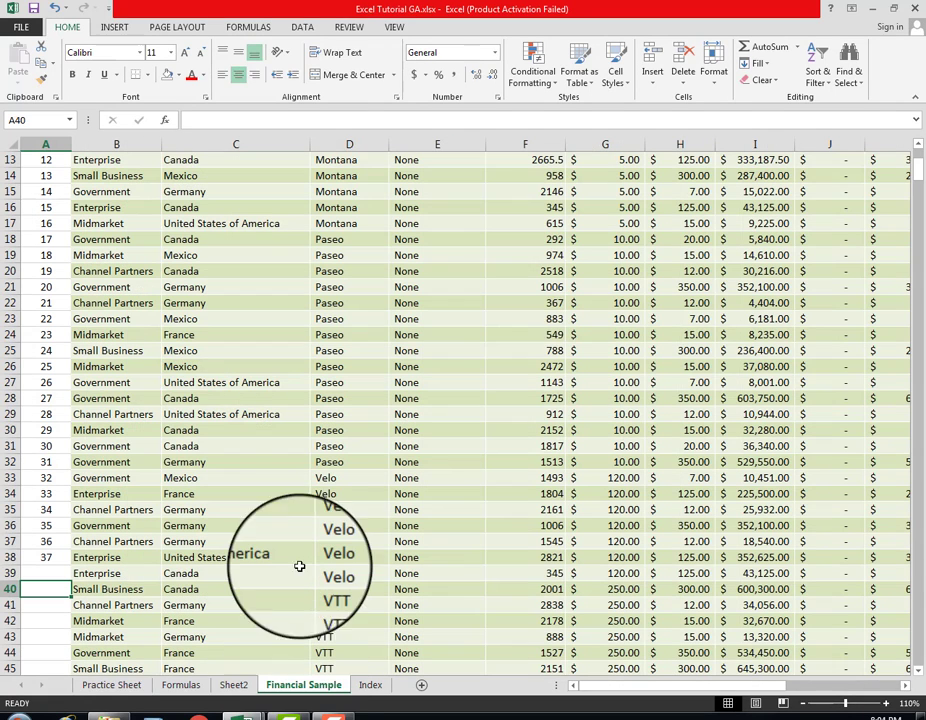
scroll(291, 559, up, 4)
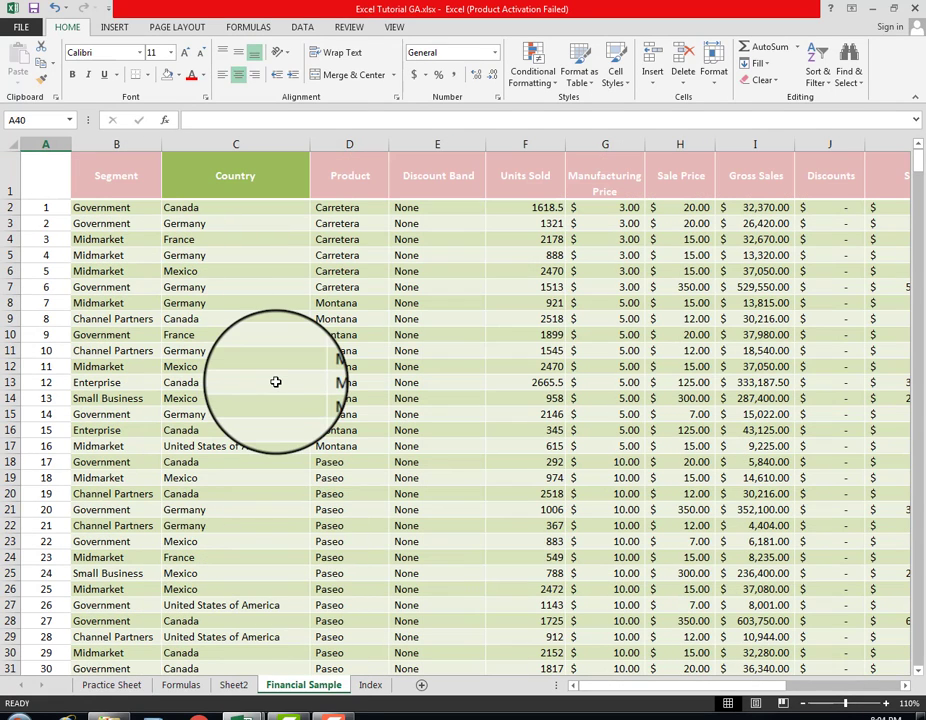
click(257, 178)
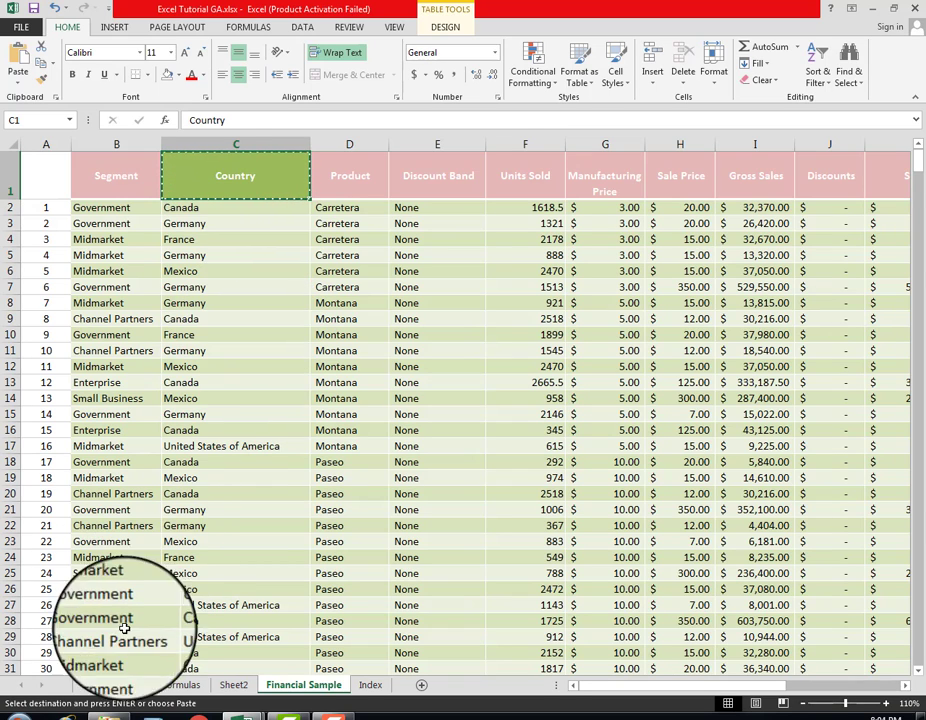
click(117, 688)
scroll(304, 597, down, 8)
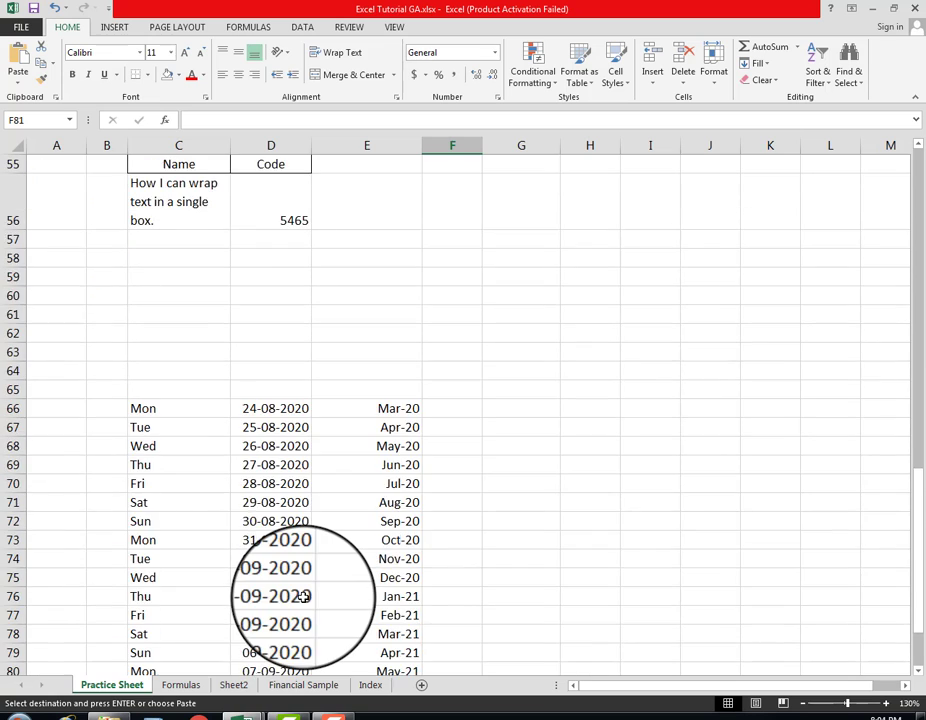
click(200, 521)
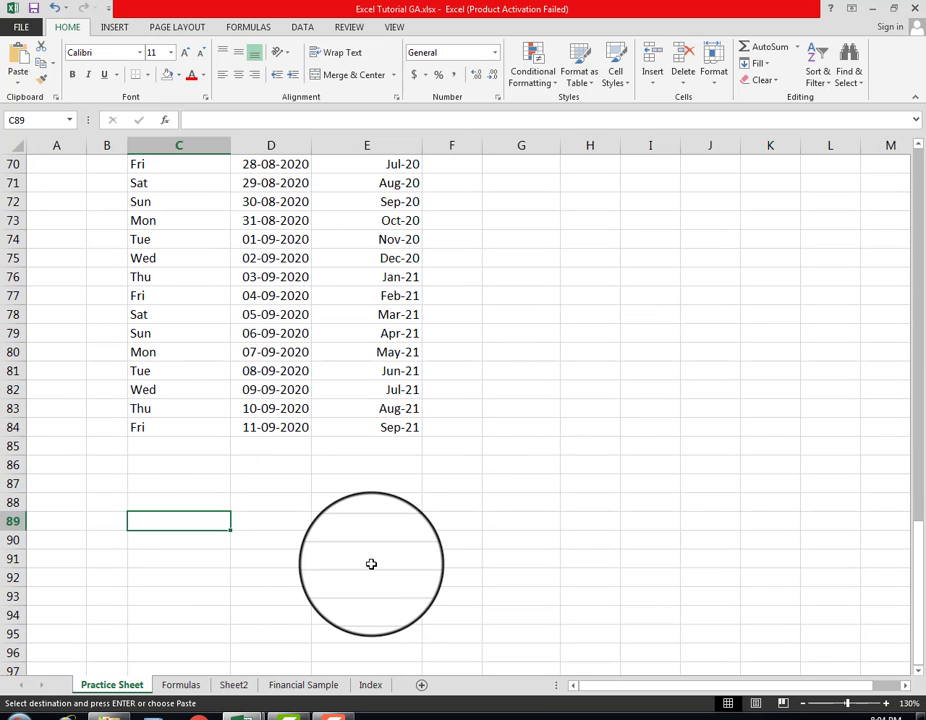
text(Country)
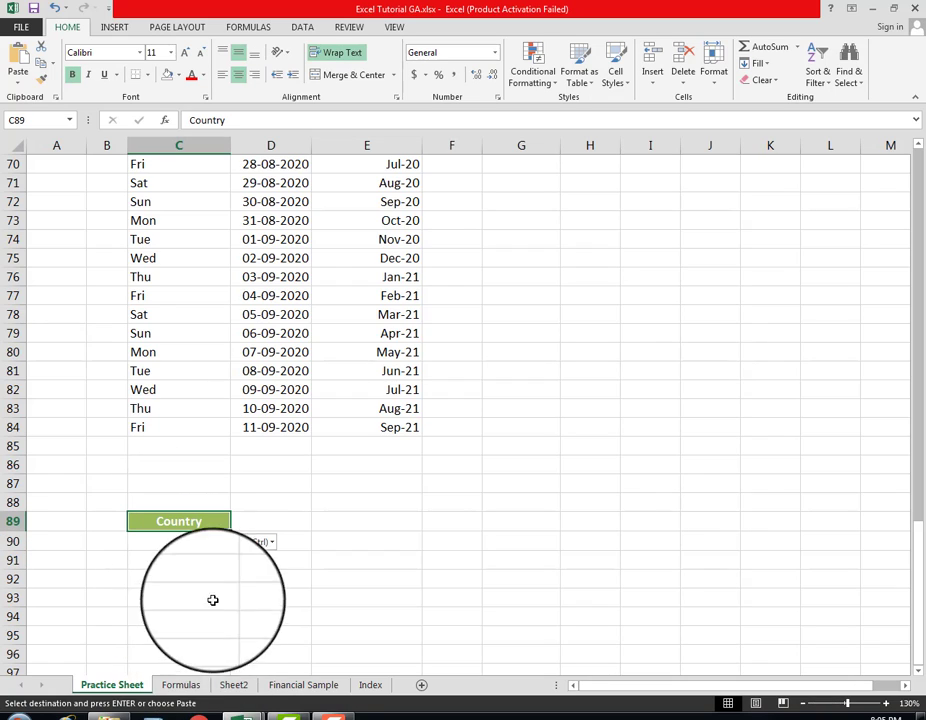
Change the pasted header text in C89 of the Practice Sheet to Students and enter Roll No. in D89
click(303, 686)
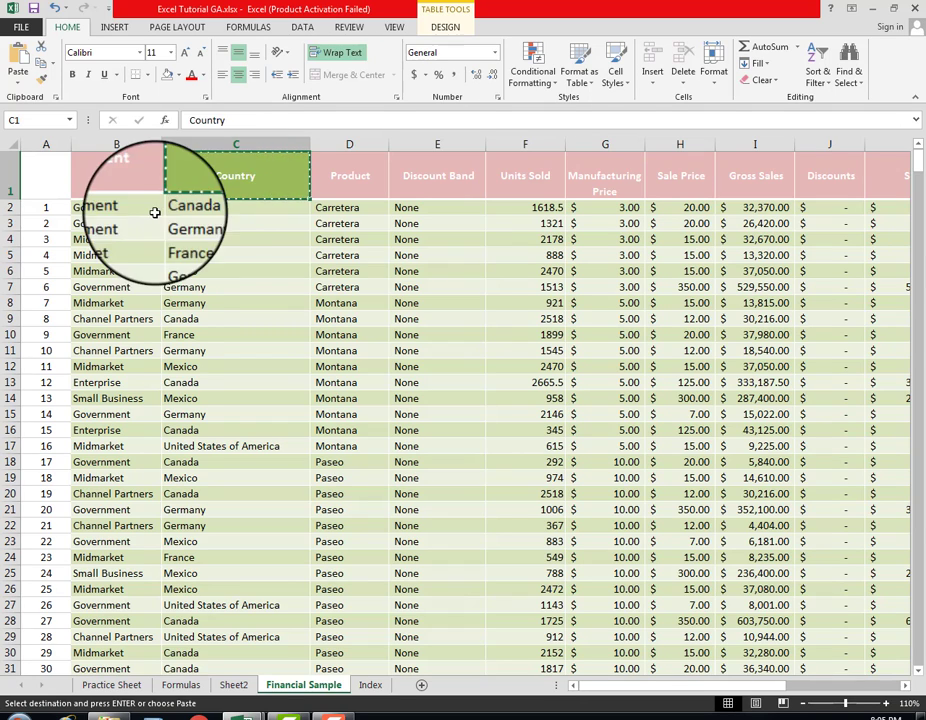
click(112, 685)
text(Country)
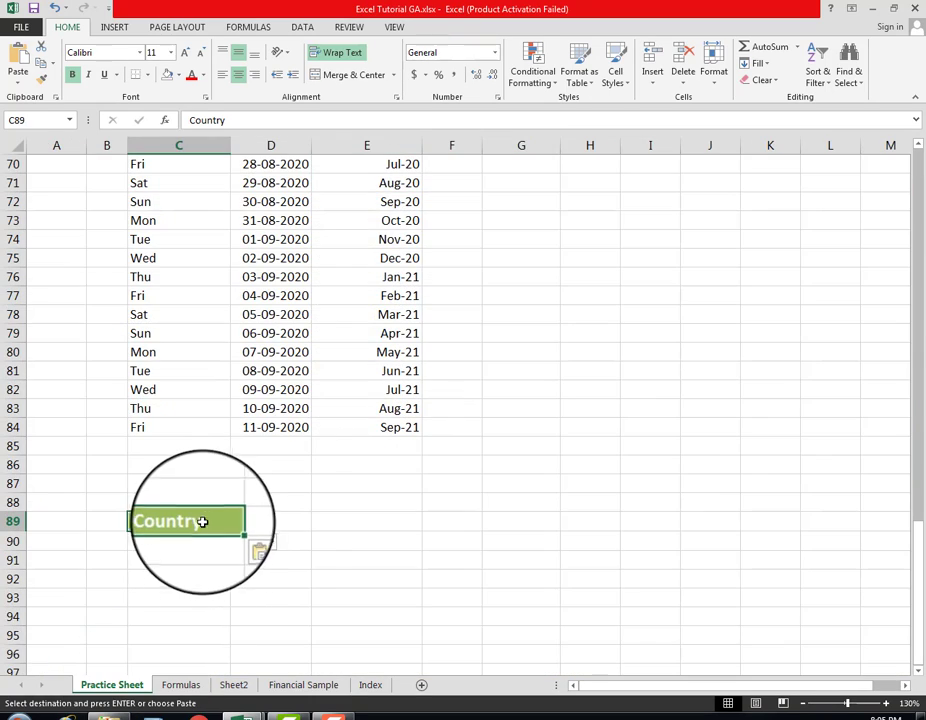
click(277, 521)
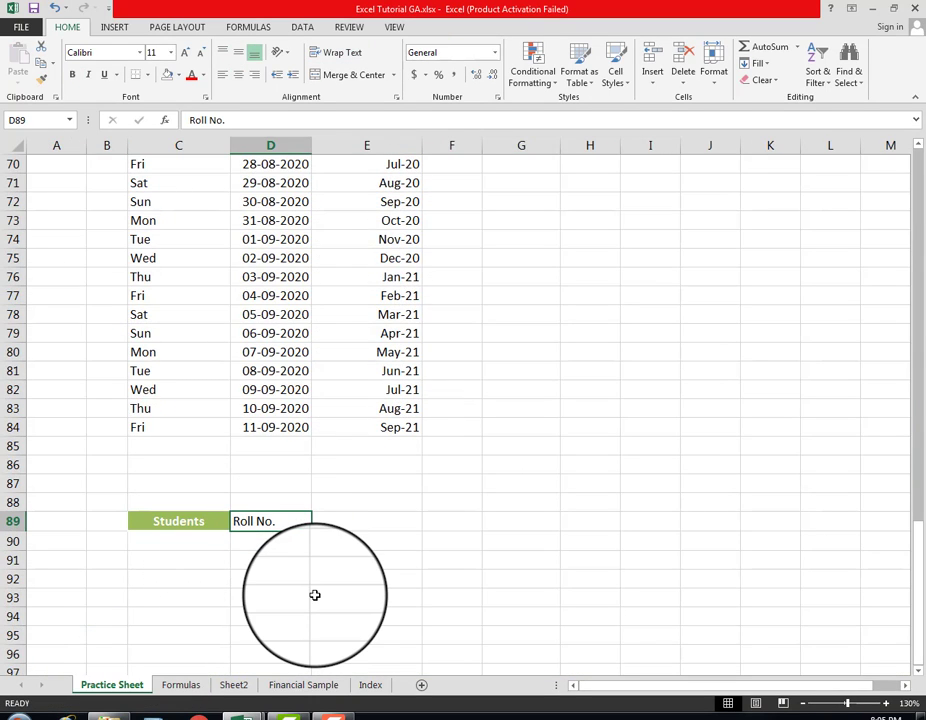
key(Left)
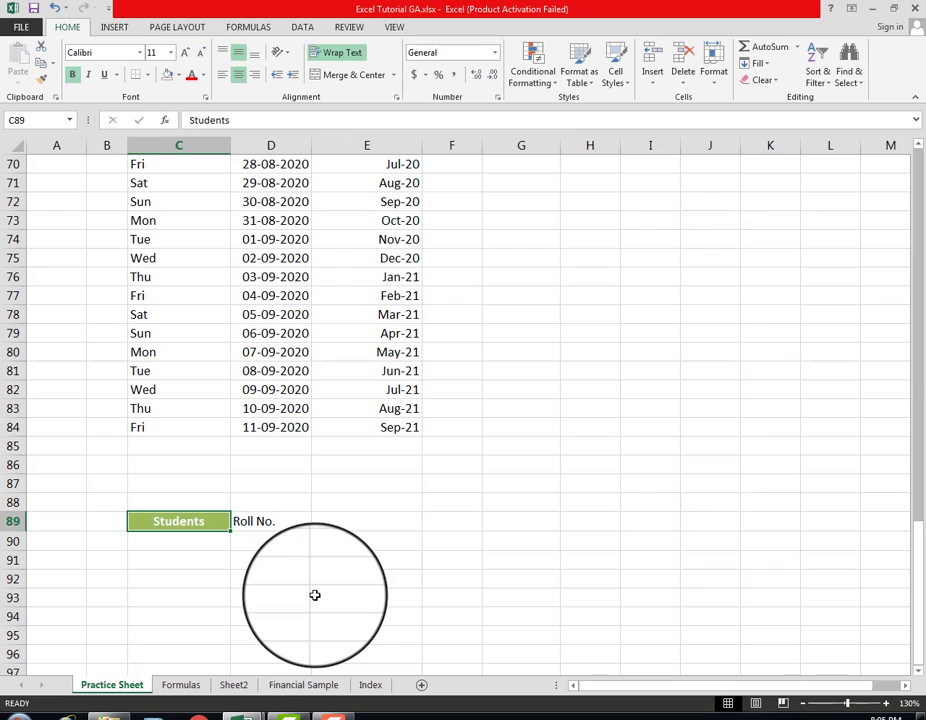
click(279, 521)
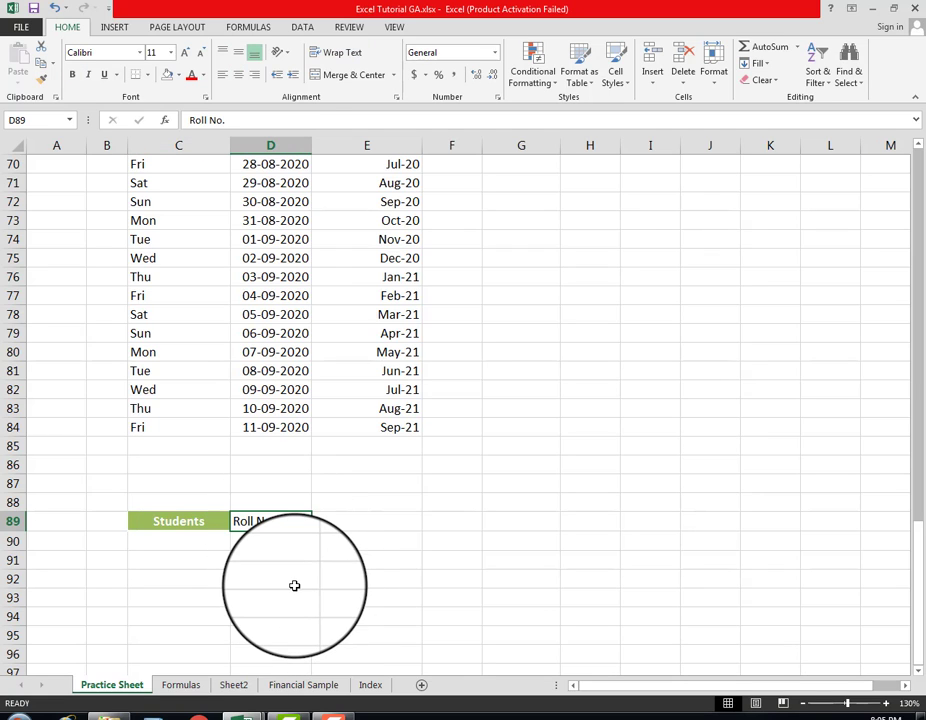
Copy the formatting of the Students header in C89 onto the Roll No. cell D89 with Format Painter
click(161, 521)
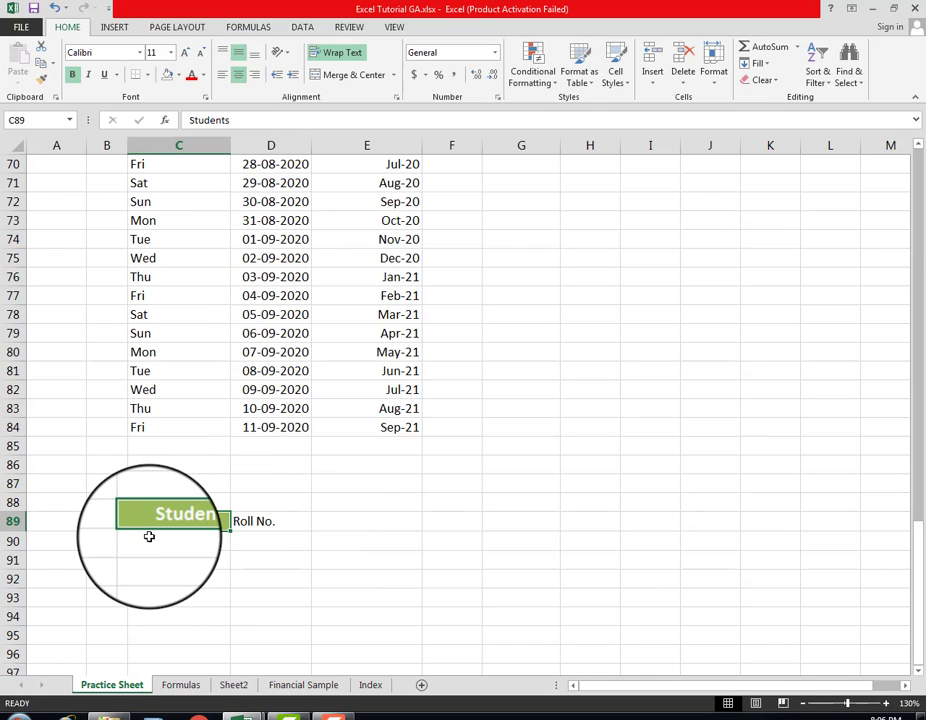
click(274, 523)
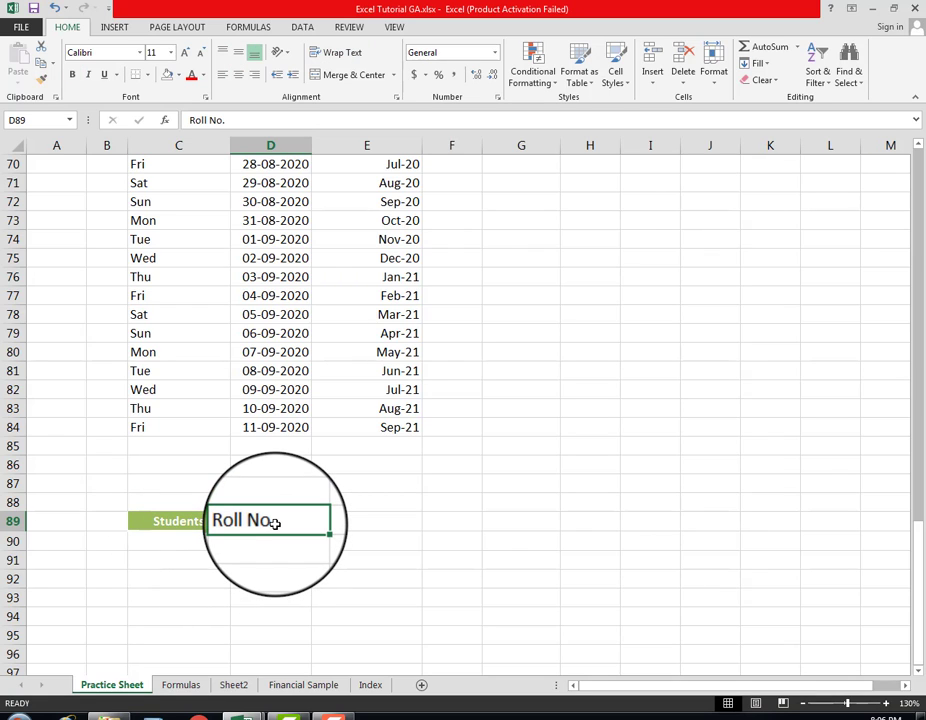
click(183, 539)
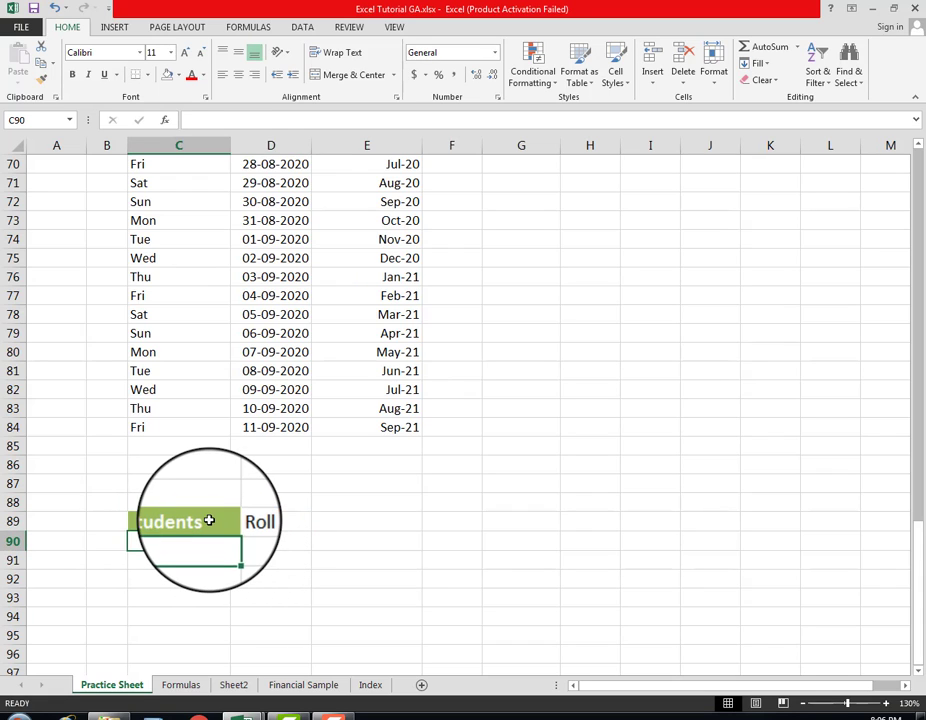
click(208, 520)
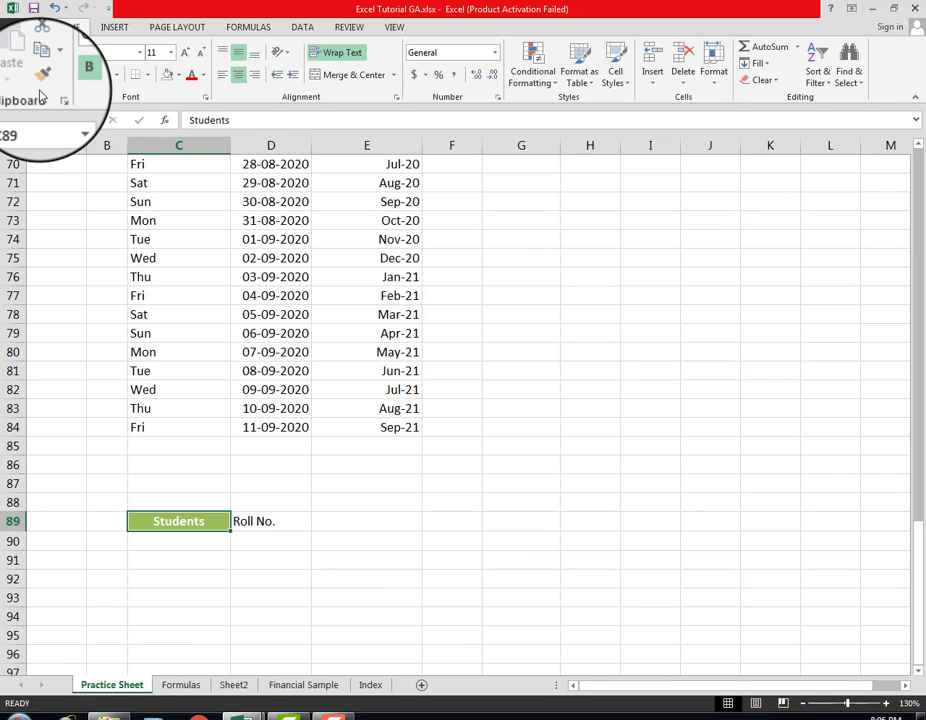
click(42, 84)
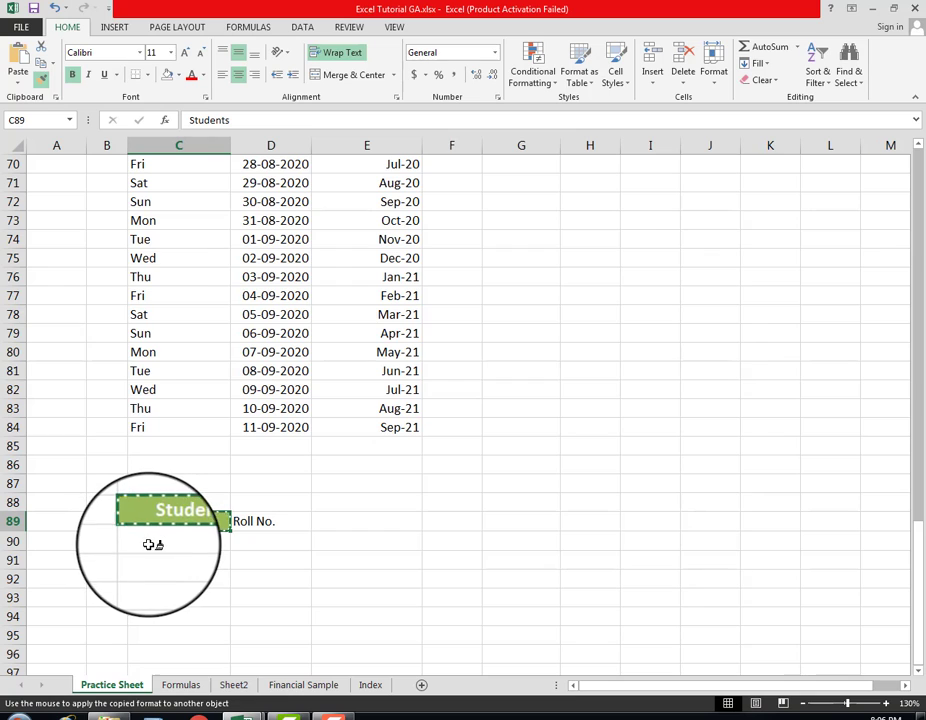
click(283, 521)
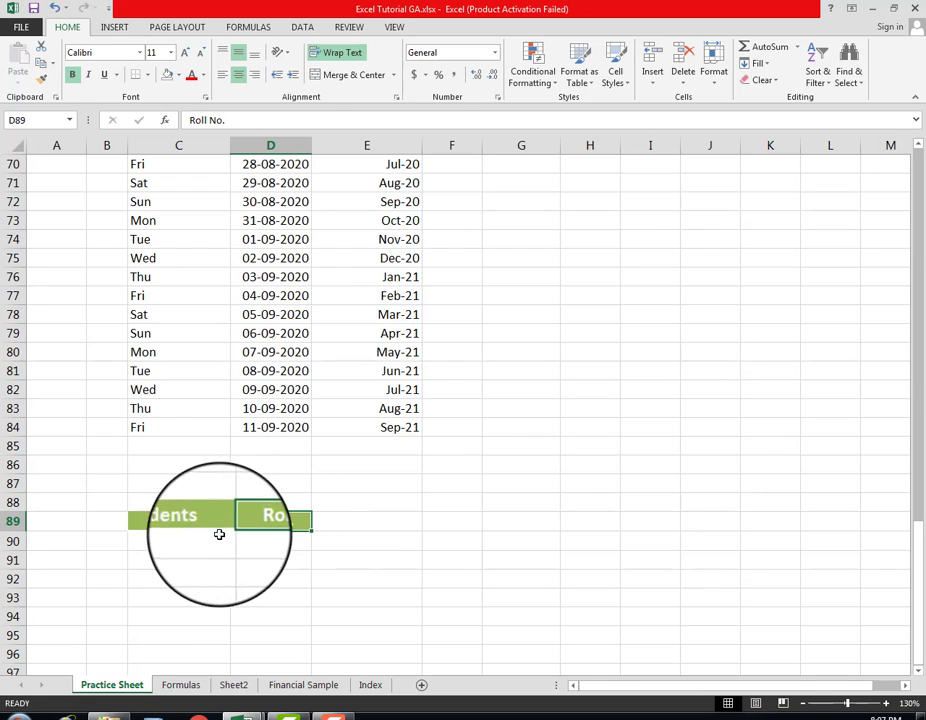
click(166, 521)
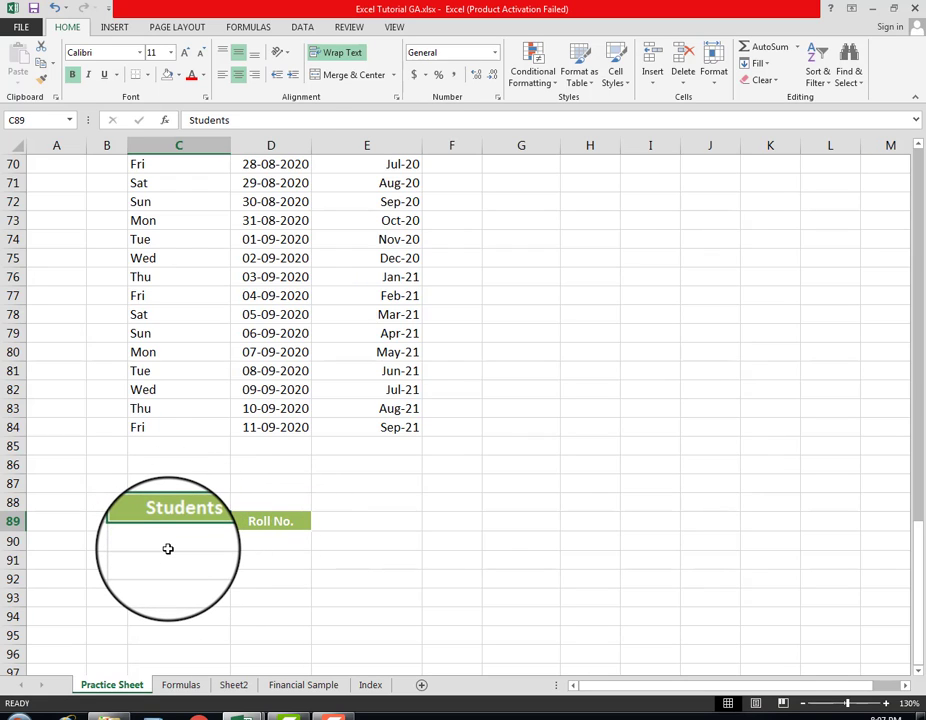
Format the dates in D66:D84 with the second 14-Mar-12 date type, showing two-digit days, and centre them horizontally
scroll(320, 535, up, 2)
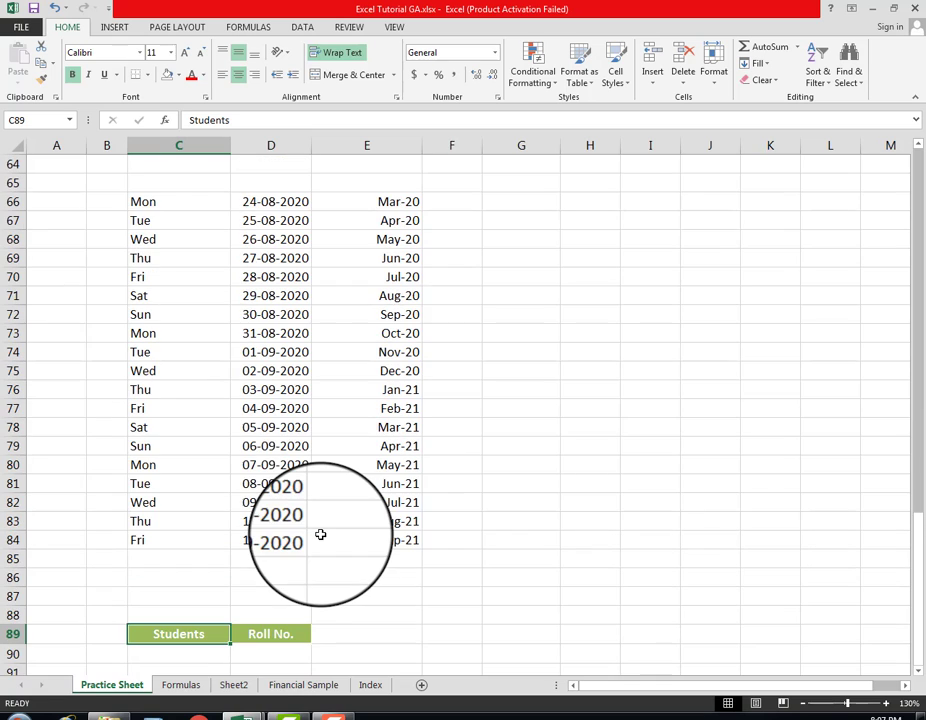
drag(282, 201, 271, 540)
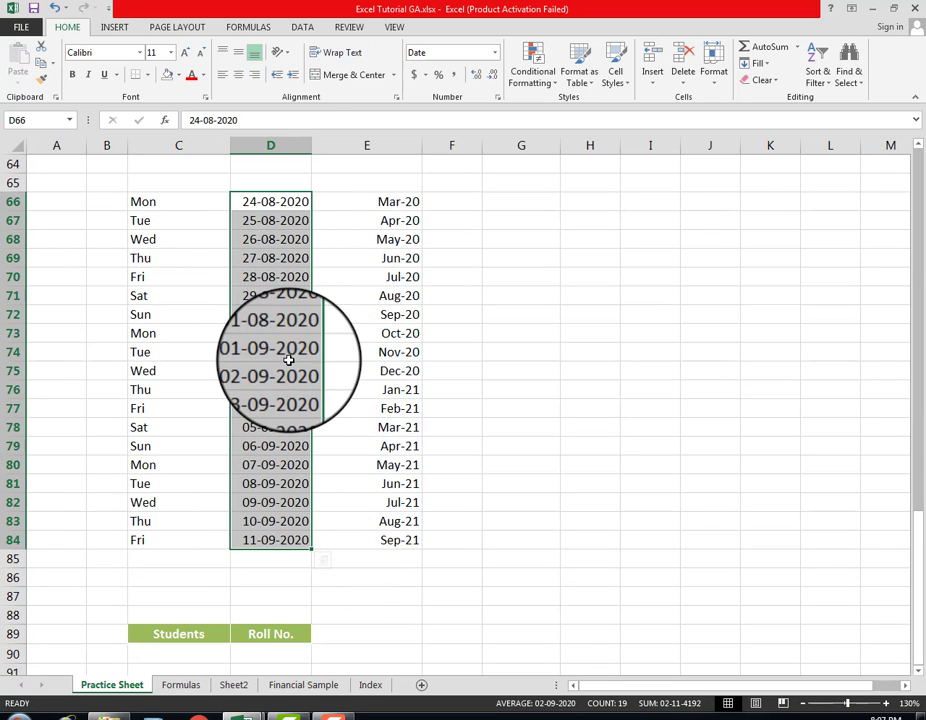
right_click(289, 359)
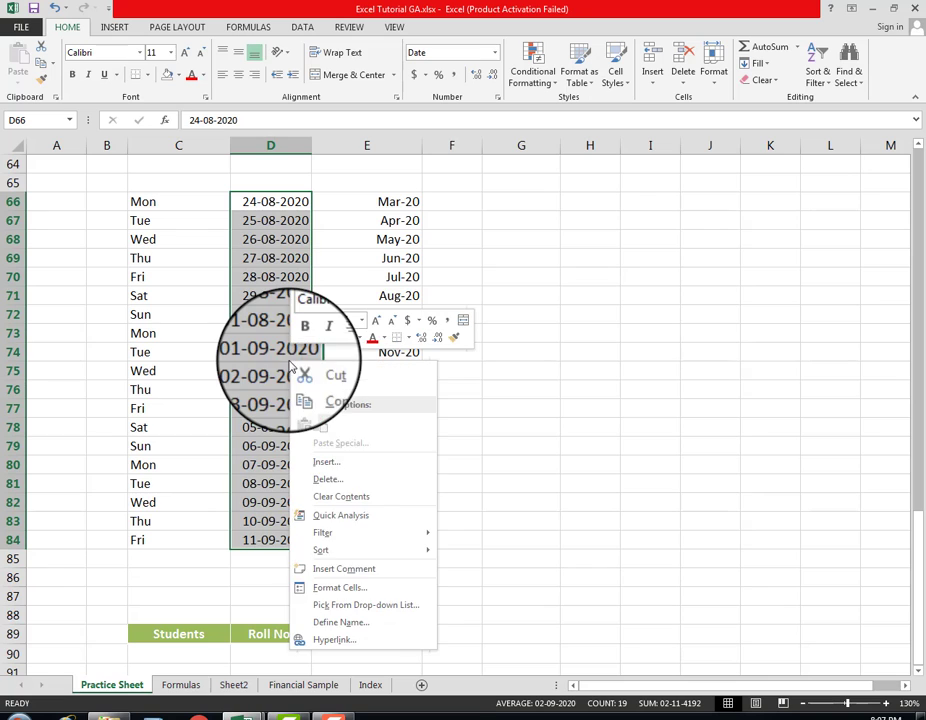
click(341, 596)
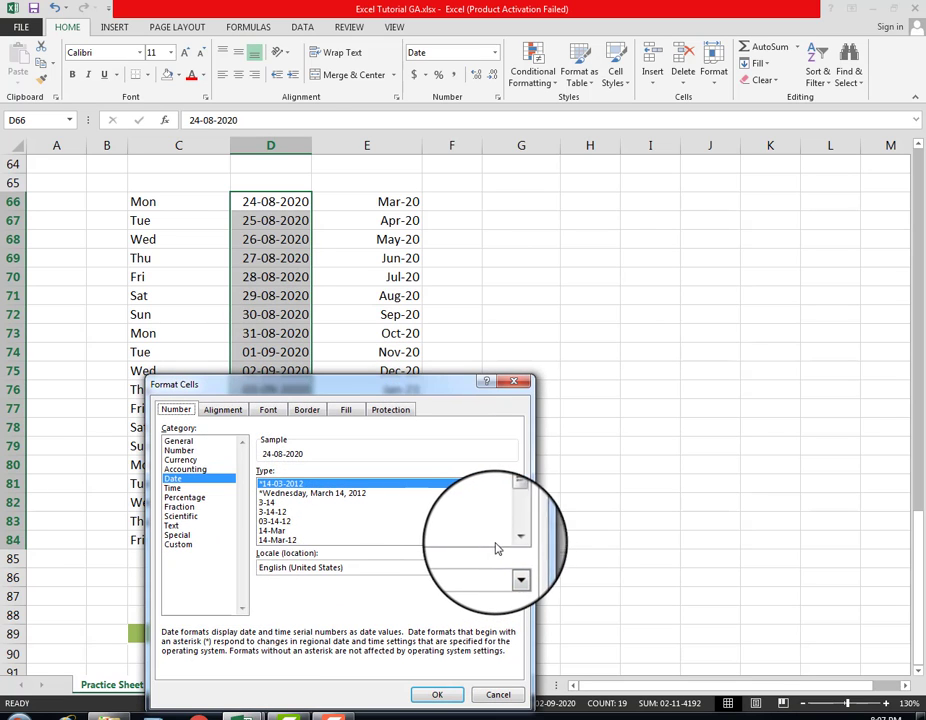
click(513, 540)
click(513, 540)
click(513, 540)
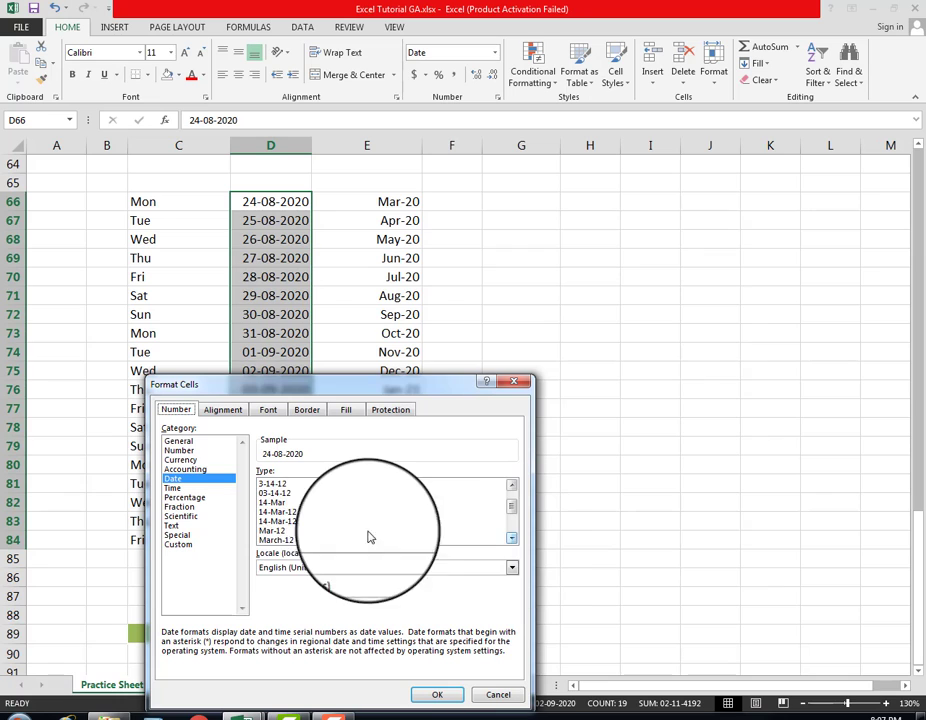
click(293, 525)
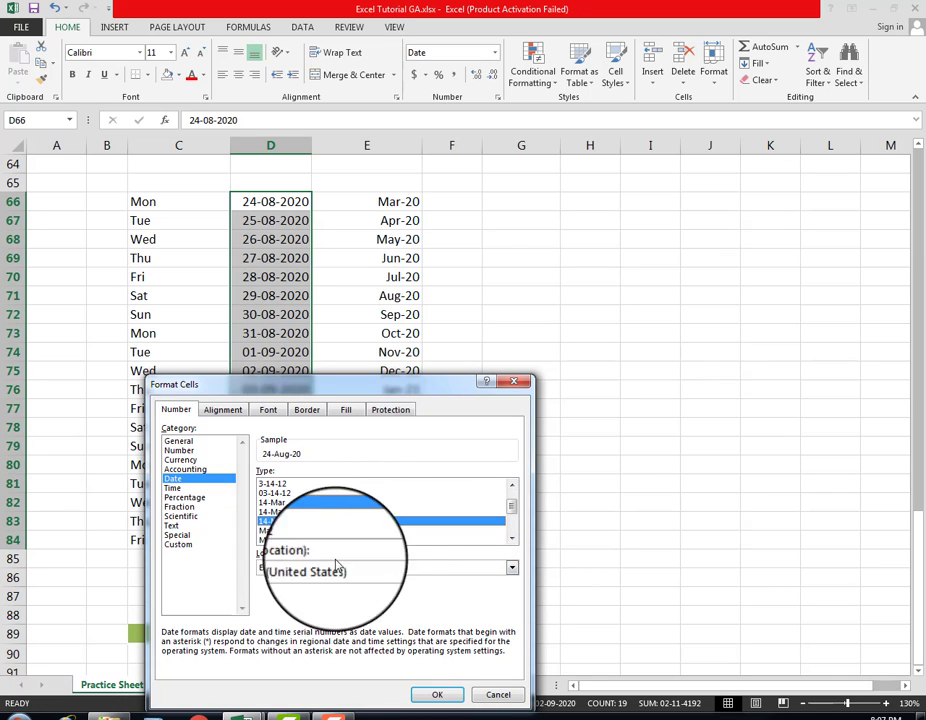
click(433, 696)
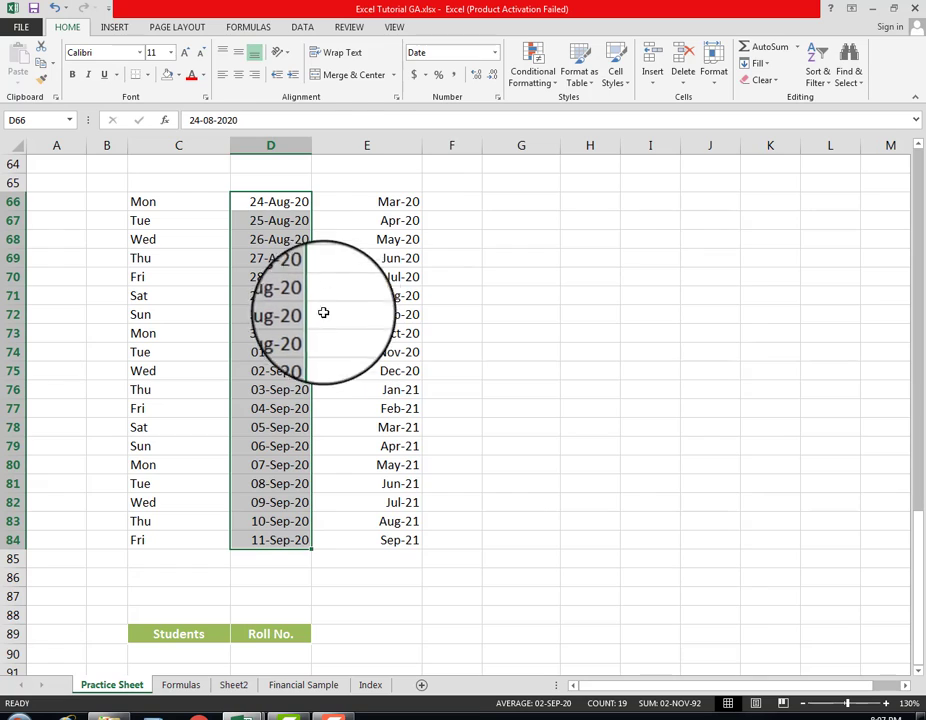
click(239, 83)
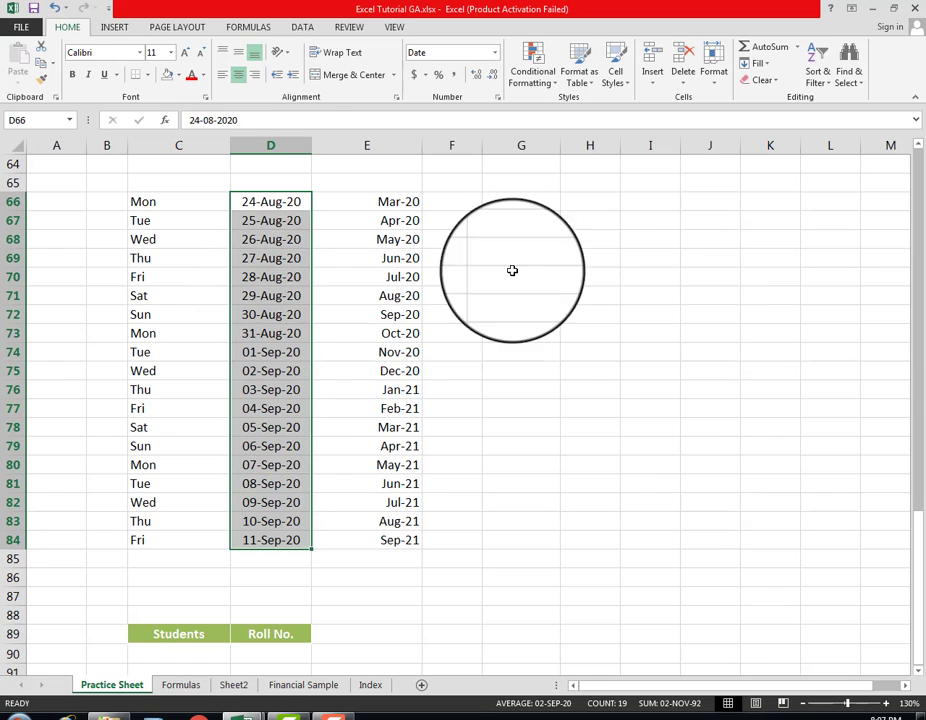
Enter the date 25-08-20 in G68 and select that cell again
click(524, 237)
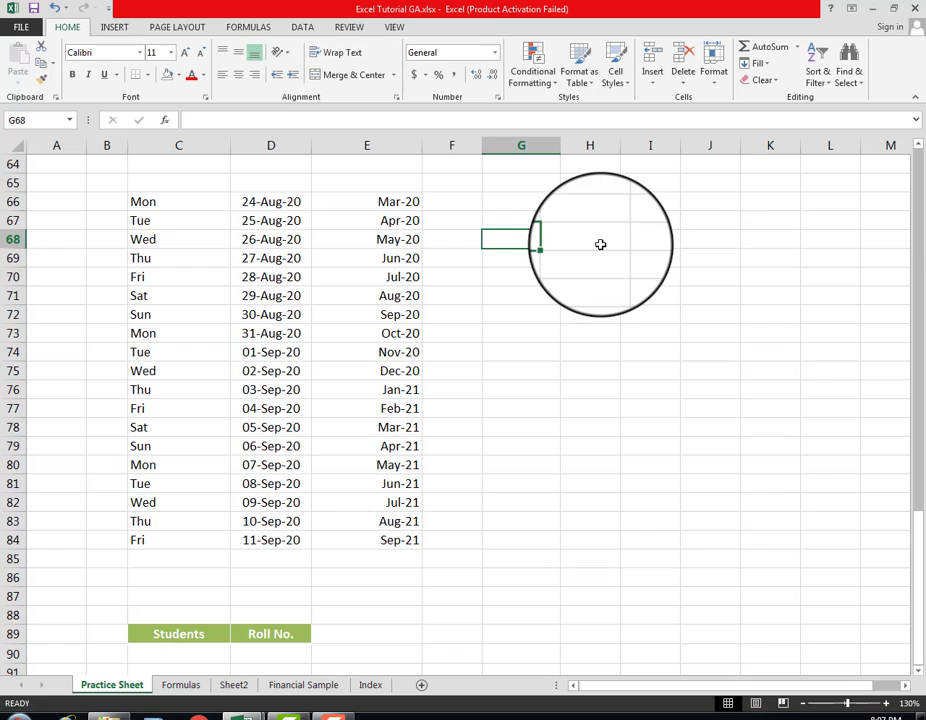
text(25-08-20)
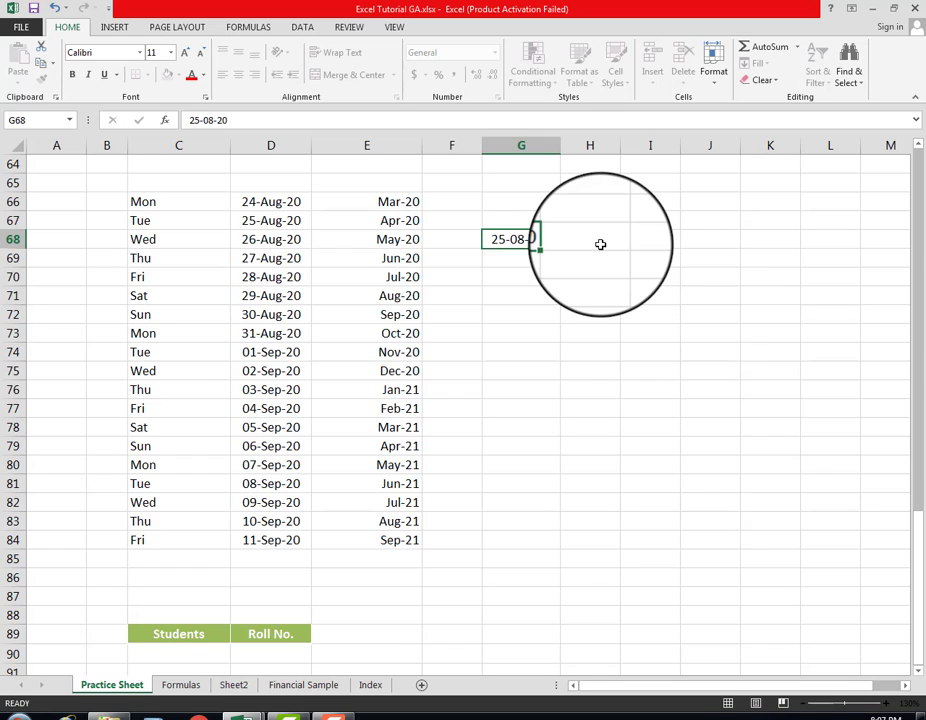
key(Return)
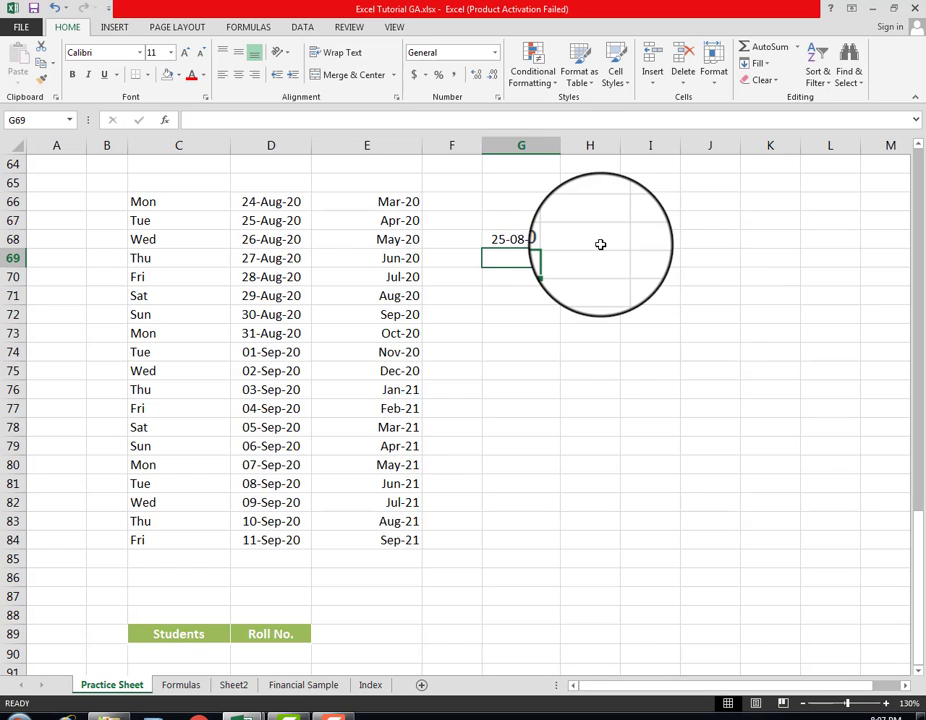
key(Up)
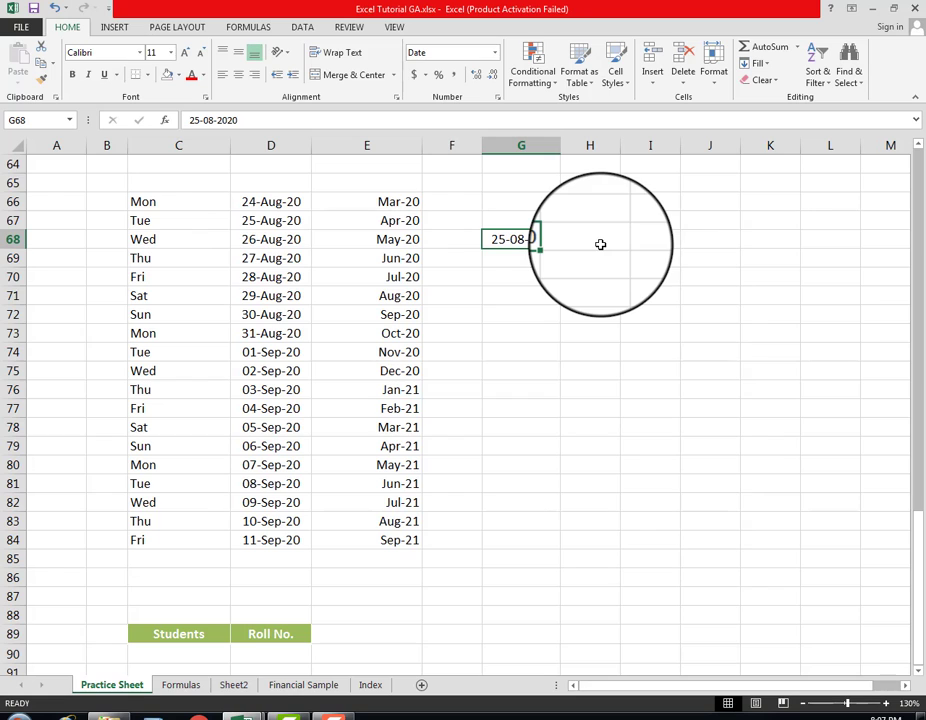
Set the first date cell, D66, to font size 8 and give it a light blue fill
click(250, 221)
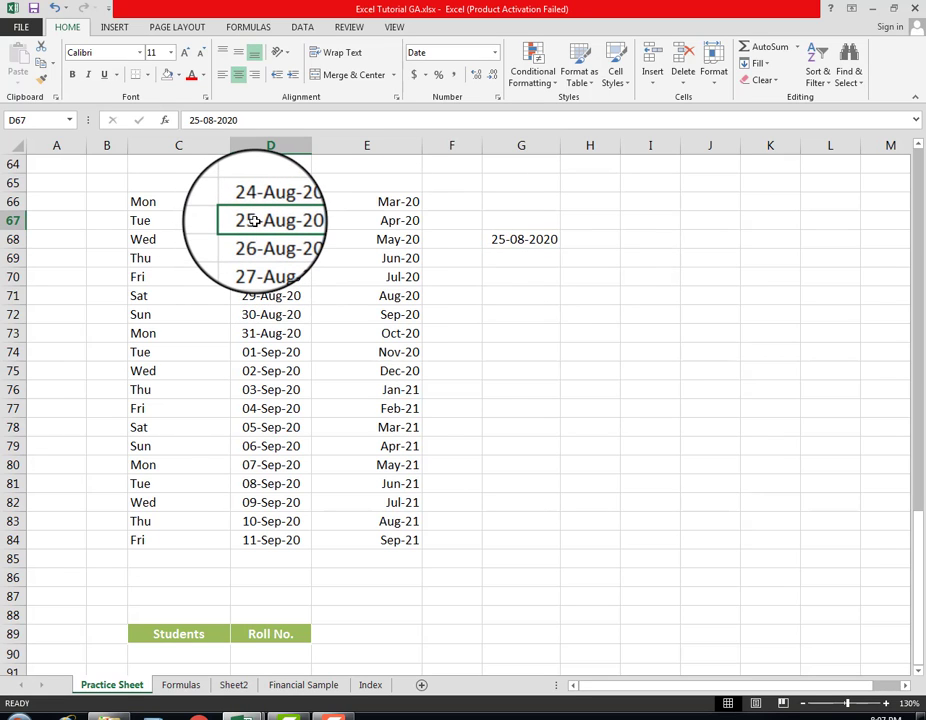
click(256, 201)
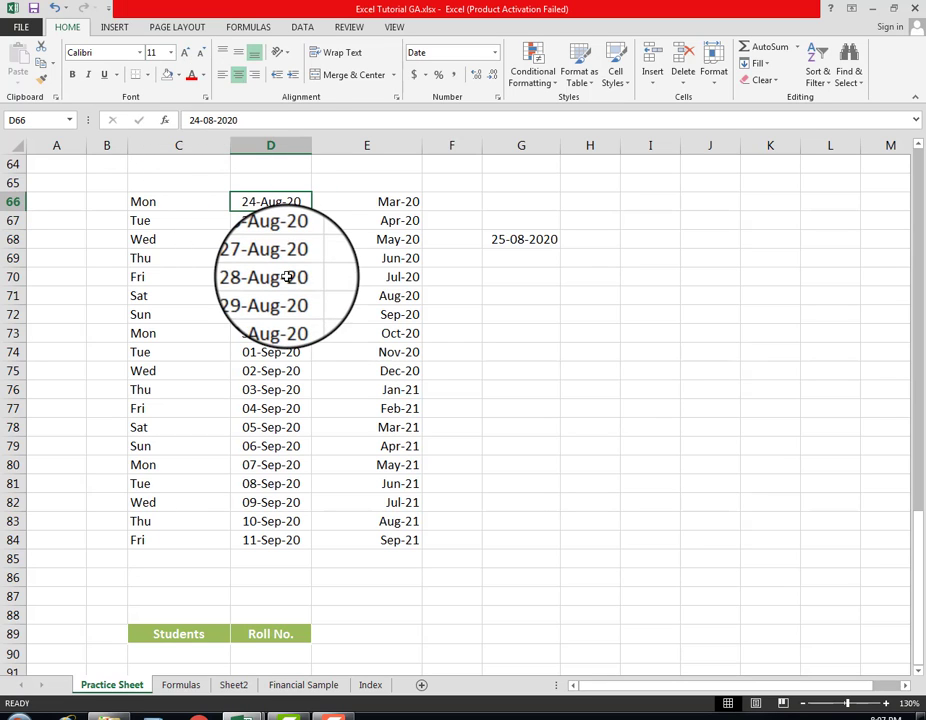
click(172, 54)
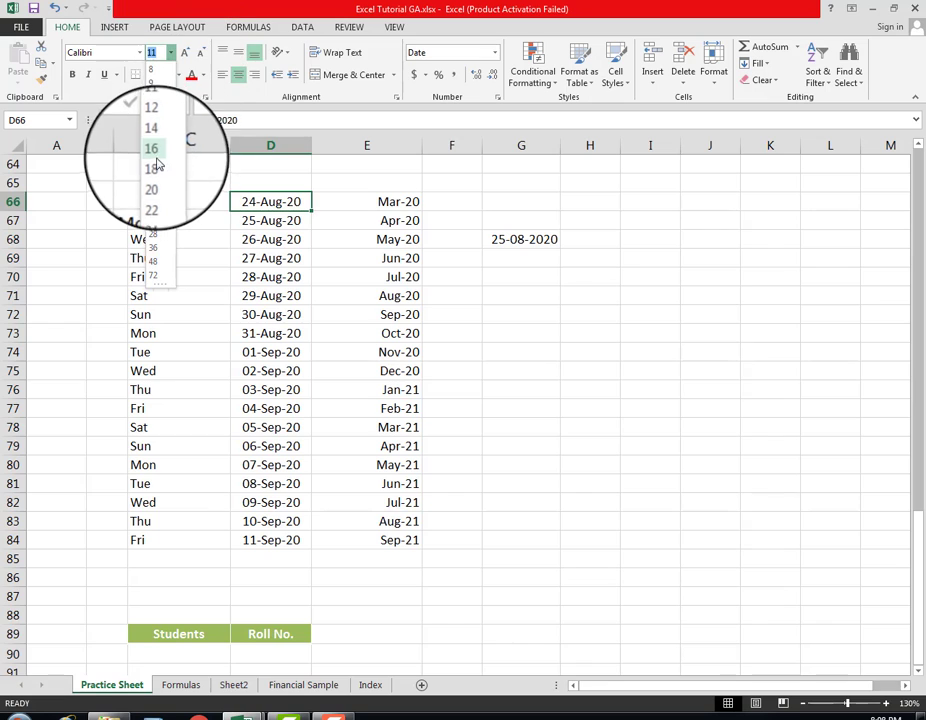
click(157, 75)
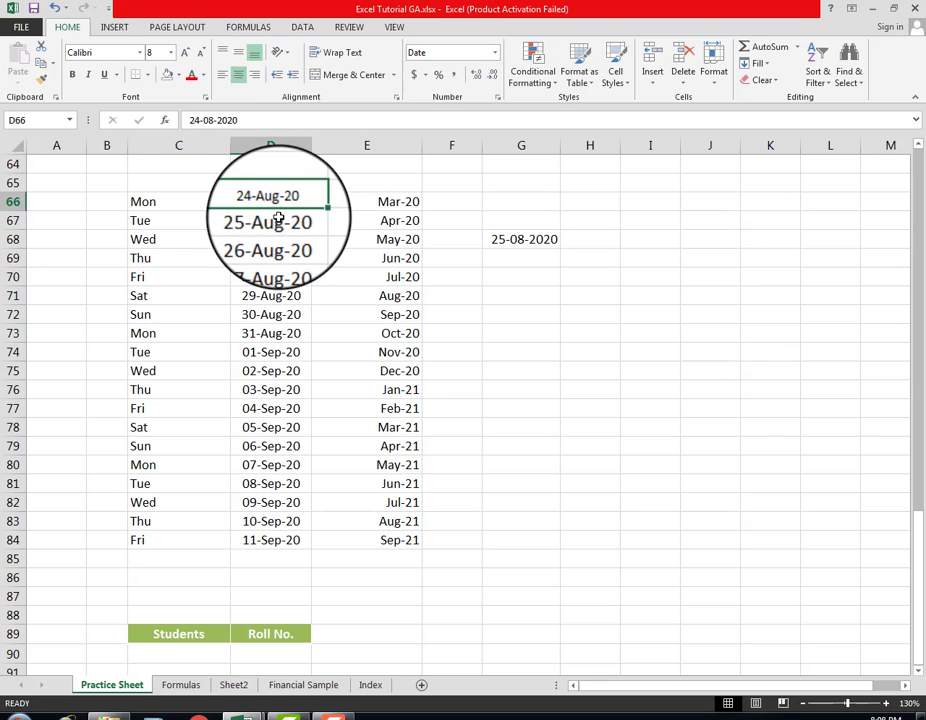
click(178, 75)
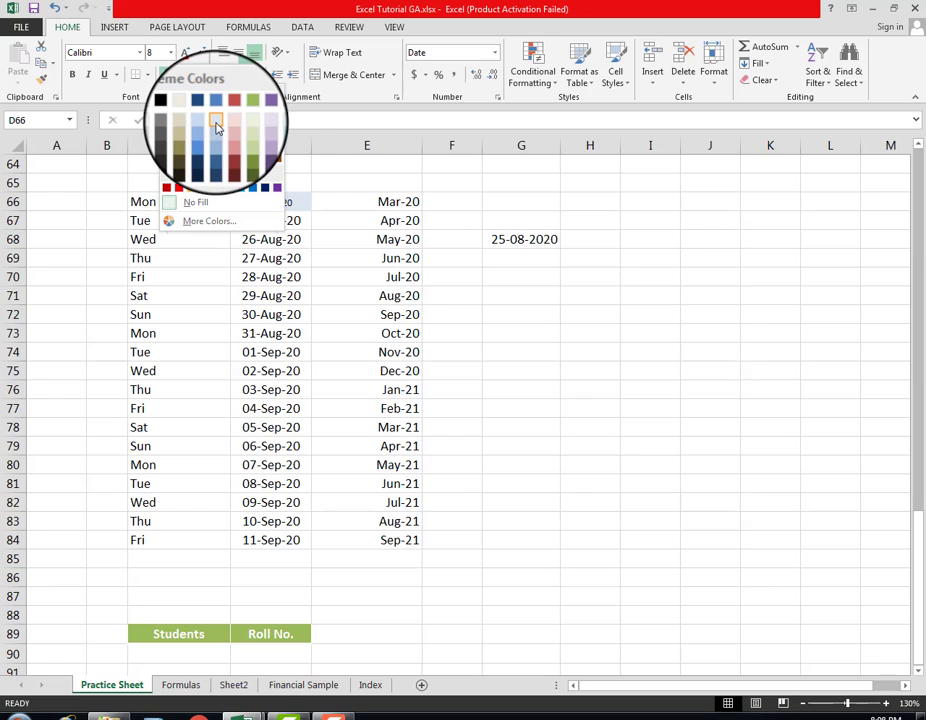
click(216, 126)
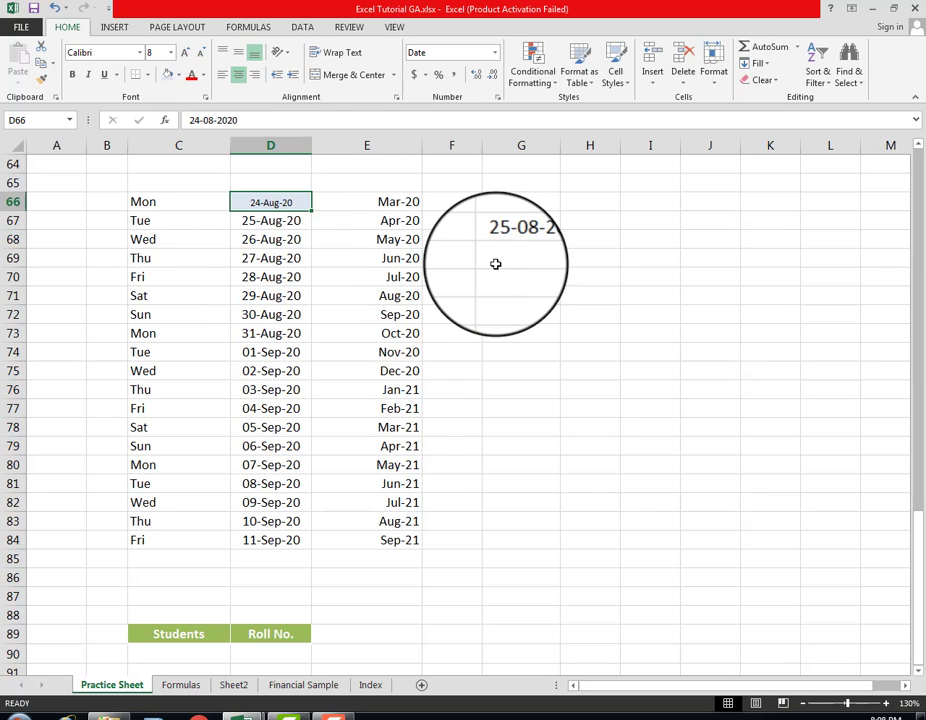
Apply the formatting of D66 to the remaining dates in D67:D84 with Format Painter
click(263, 222)
click(267, 262)
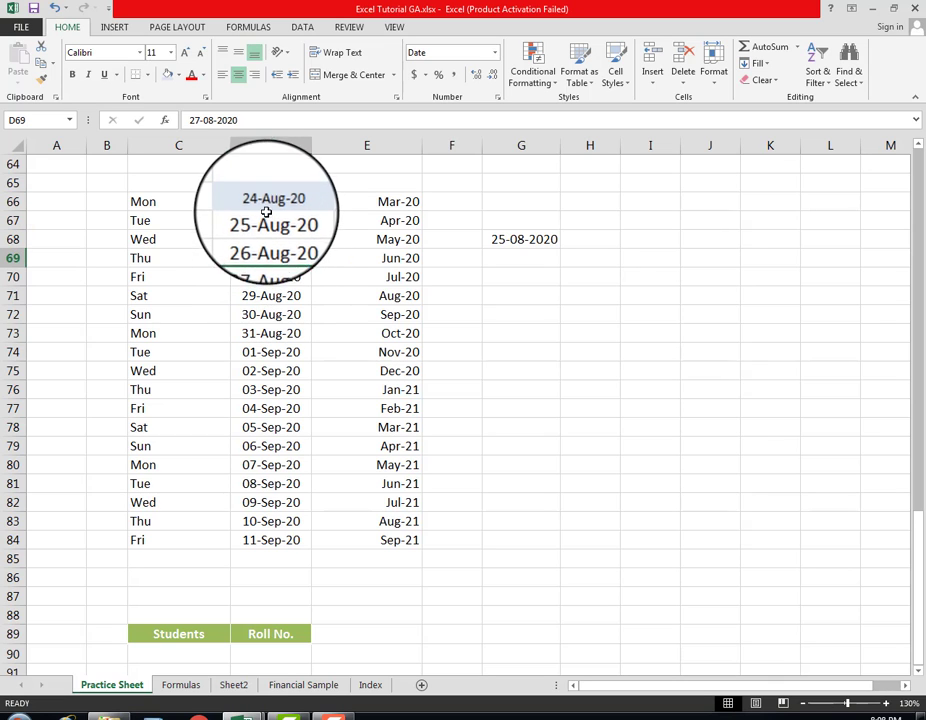
click(266, 204)
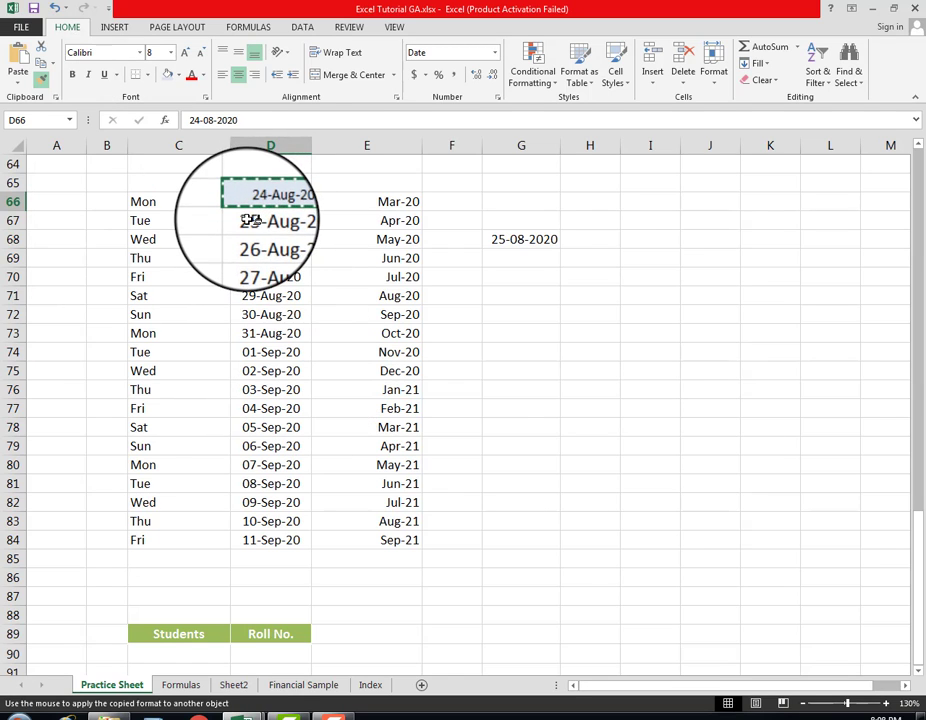
click(252, 221)
drag(250, 258, 263, 540)
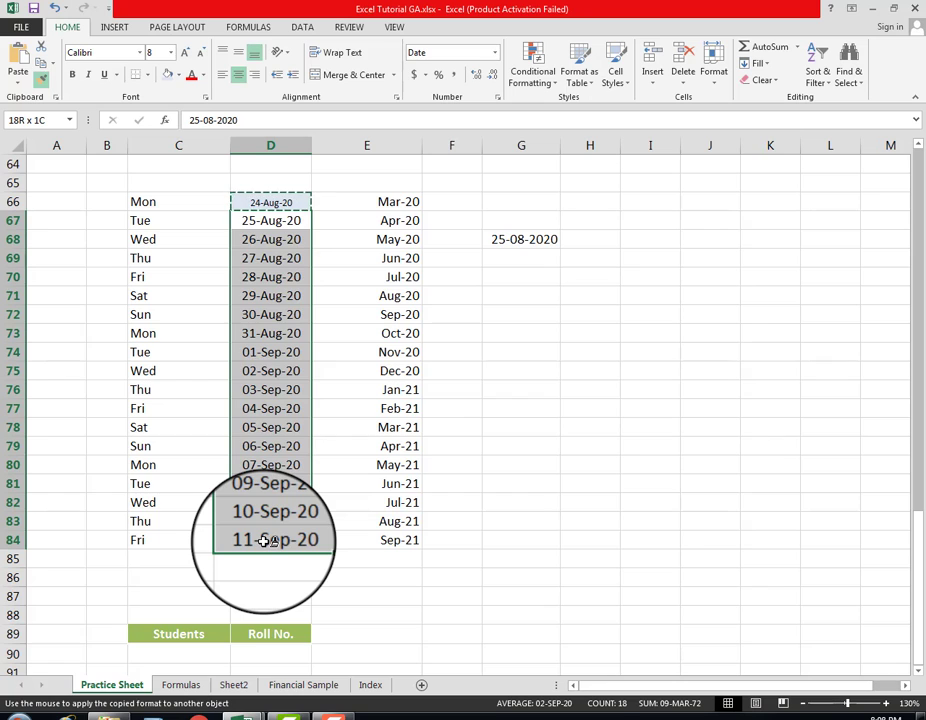
drag(263, 540, 263, 540)
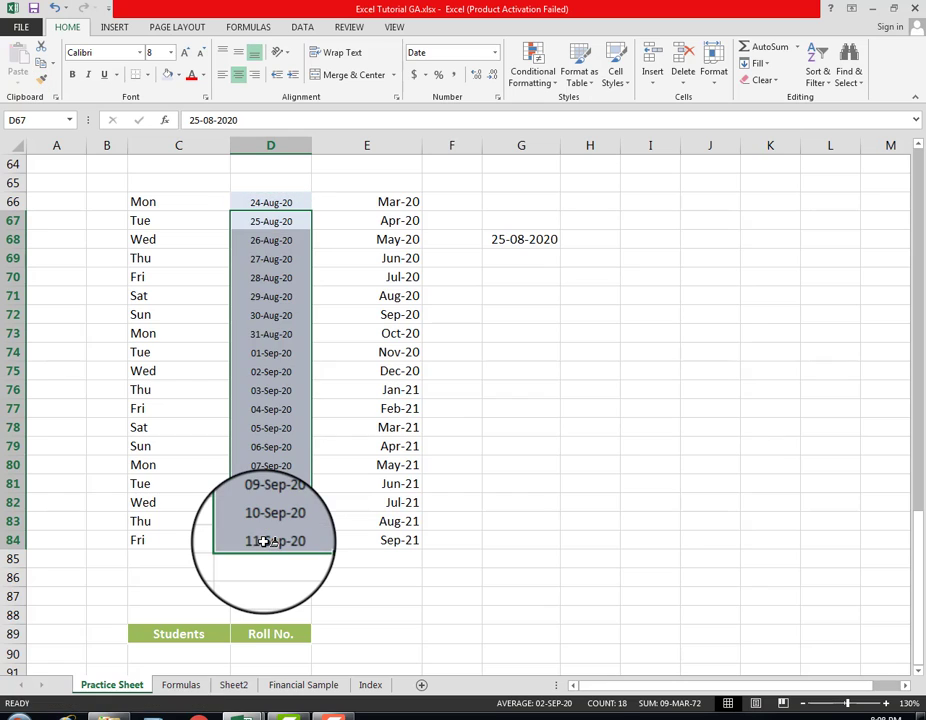
click(320, 218)
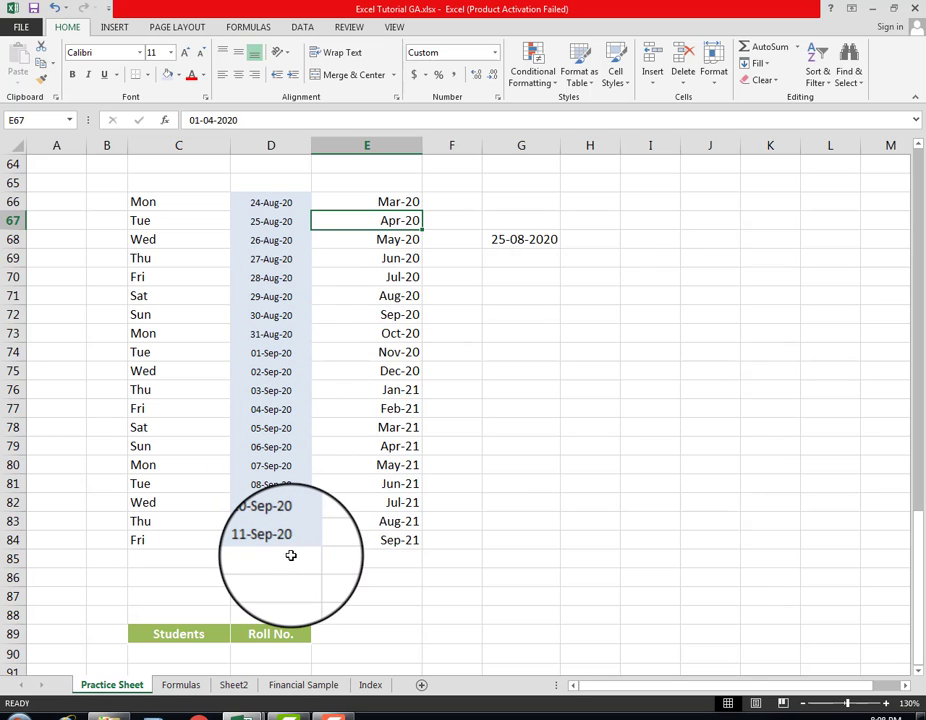
Use Format Painter to copy the formatting of D66 onto the separate date in G68
click(270, 202)
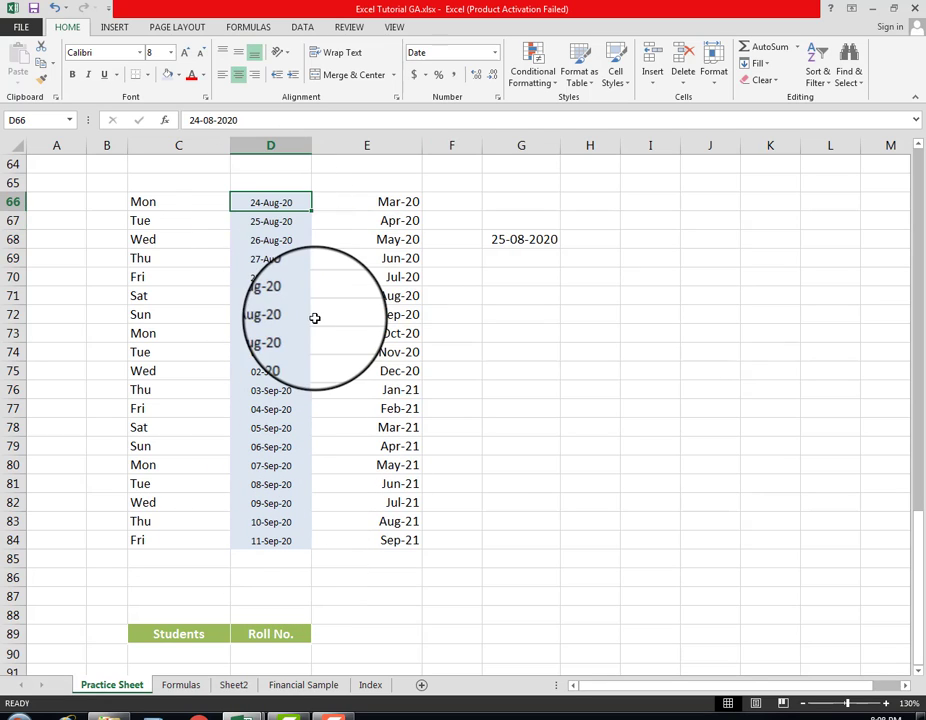
click(42, 85)
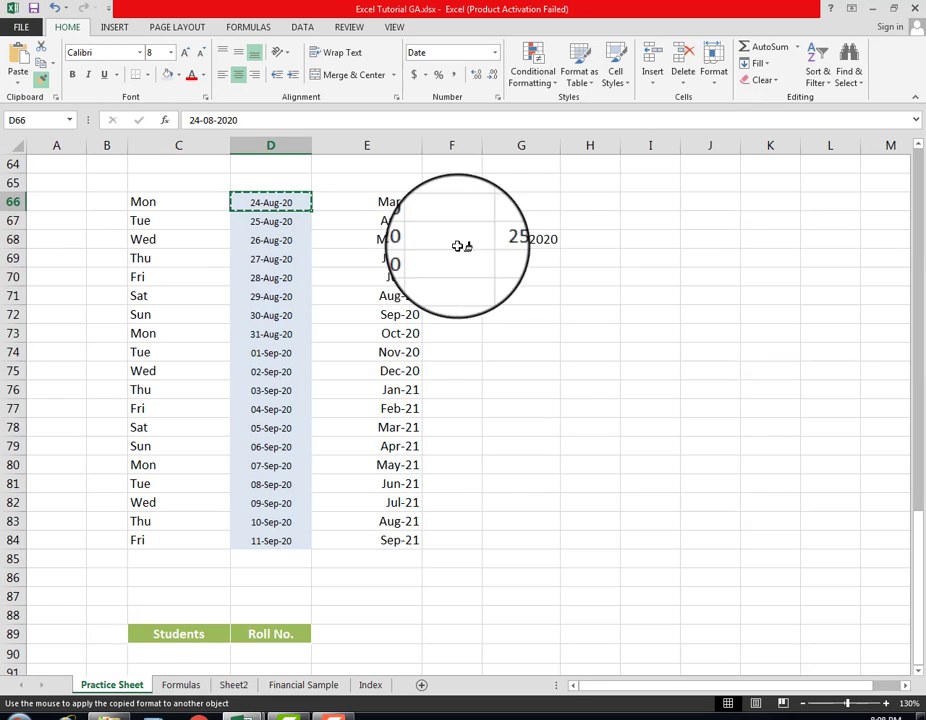
click(506, 240)
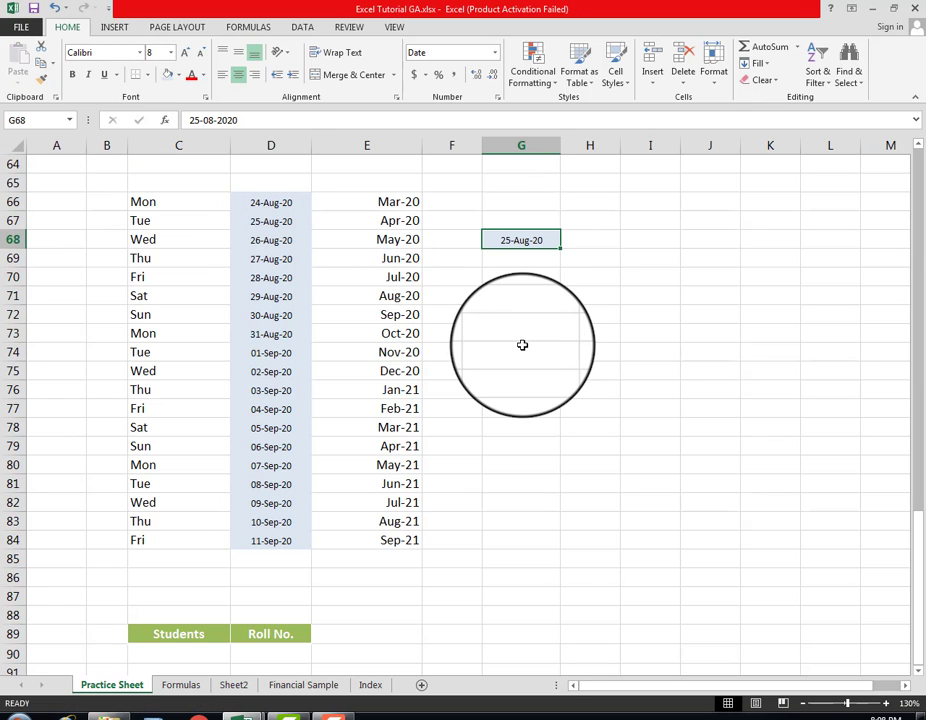
click(516, 285)
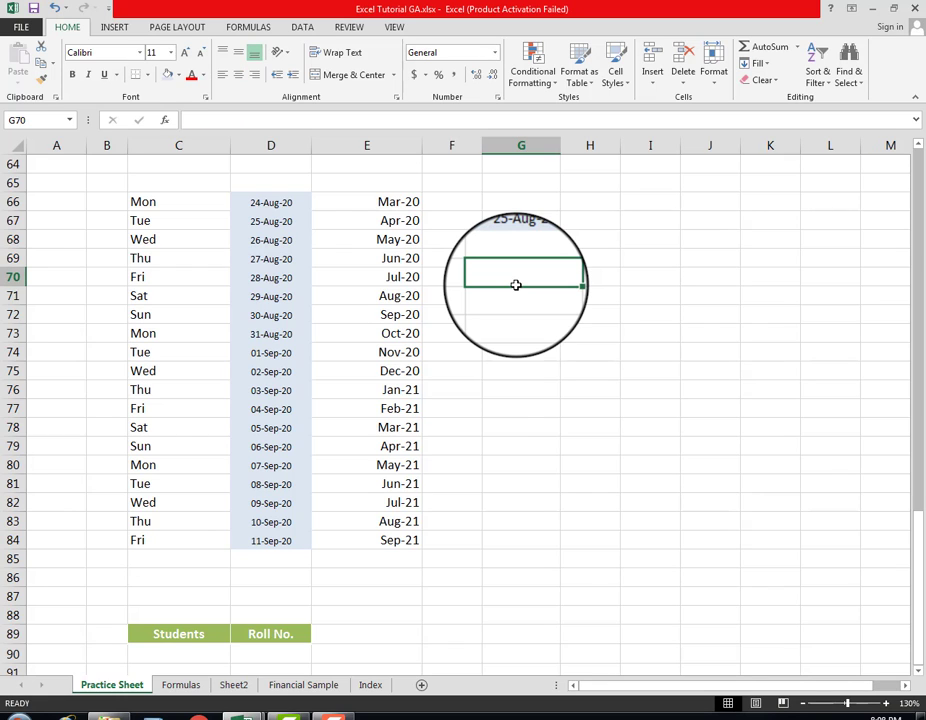
click(296, 203)
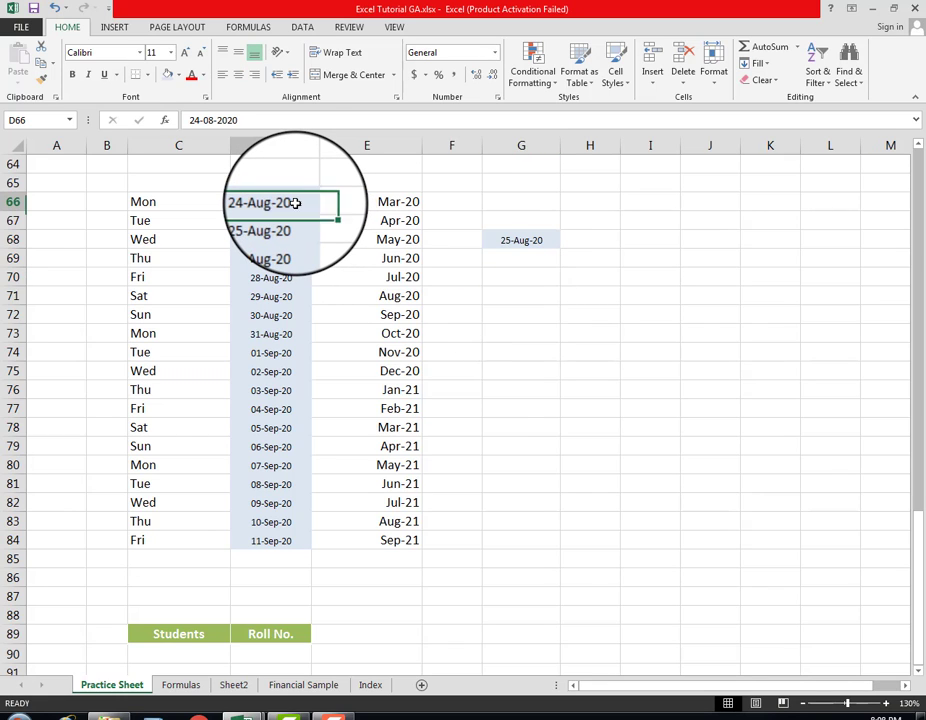
Apply a thick box border around the first date cell, D66
click(147, 75)
click(175, 232)
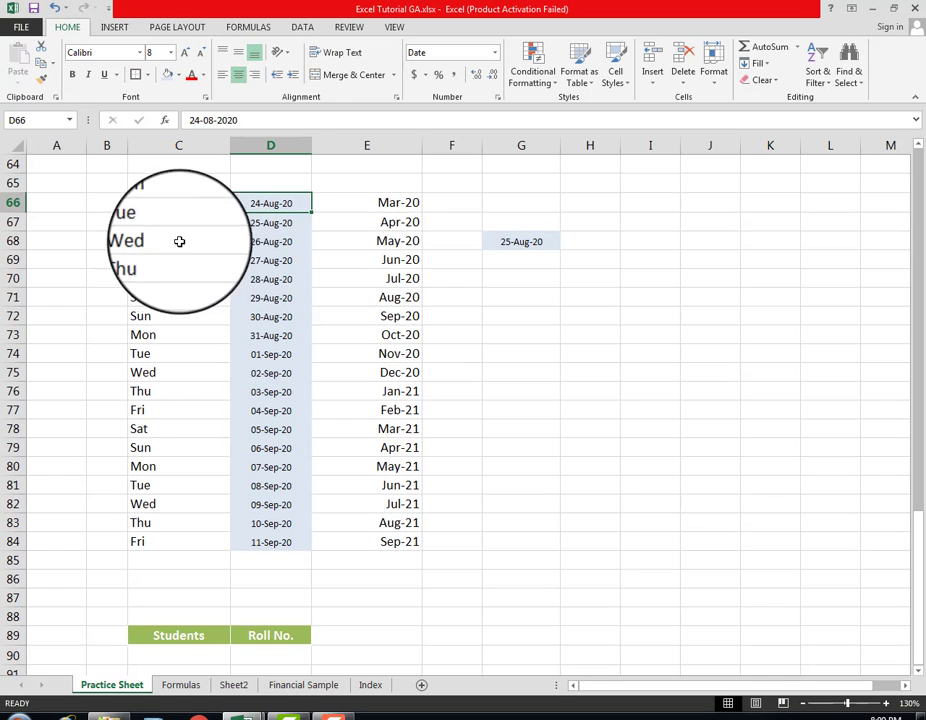
click(350, 263)
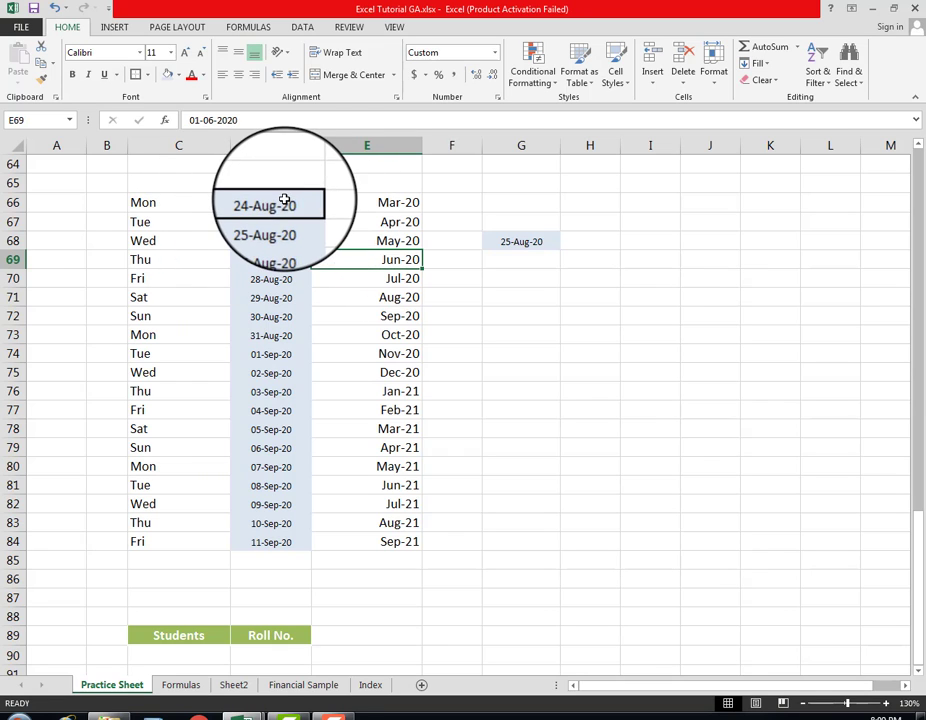
Copy the bordered formatting of D66 onto the separate date in G68 with Format Painter
click(291, 202)
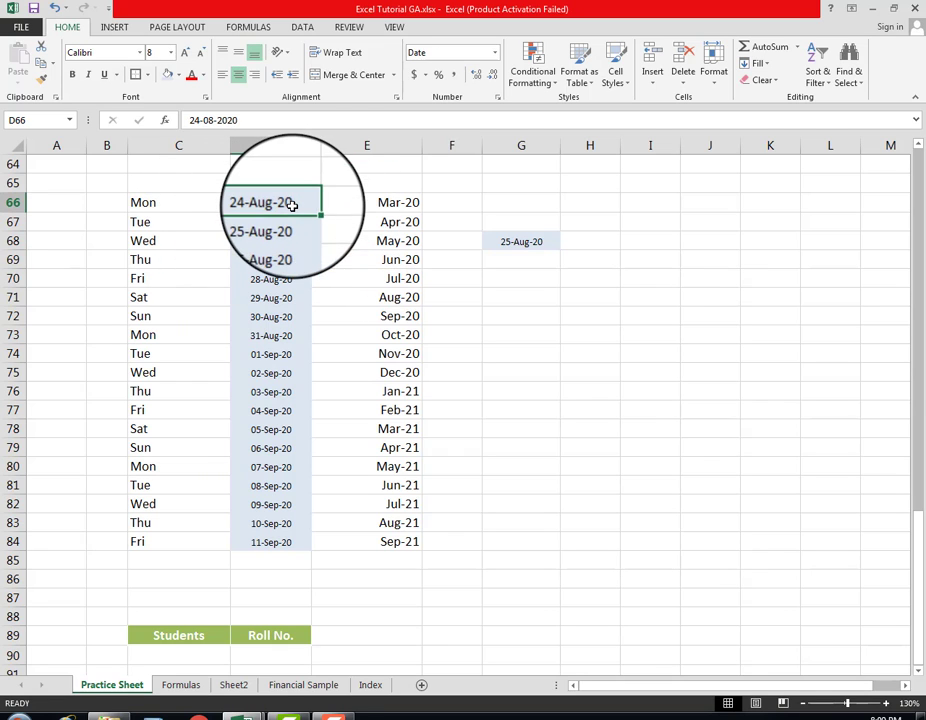
click(41, 81)
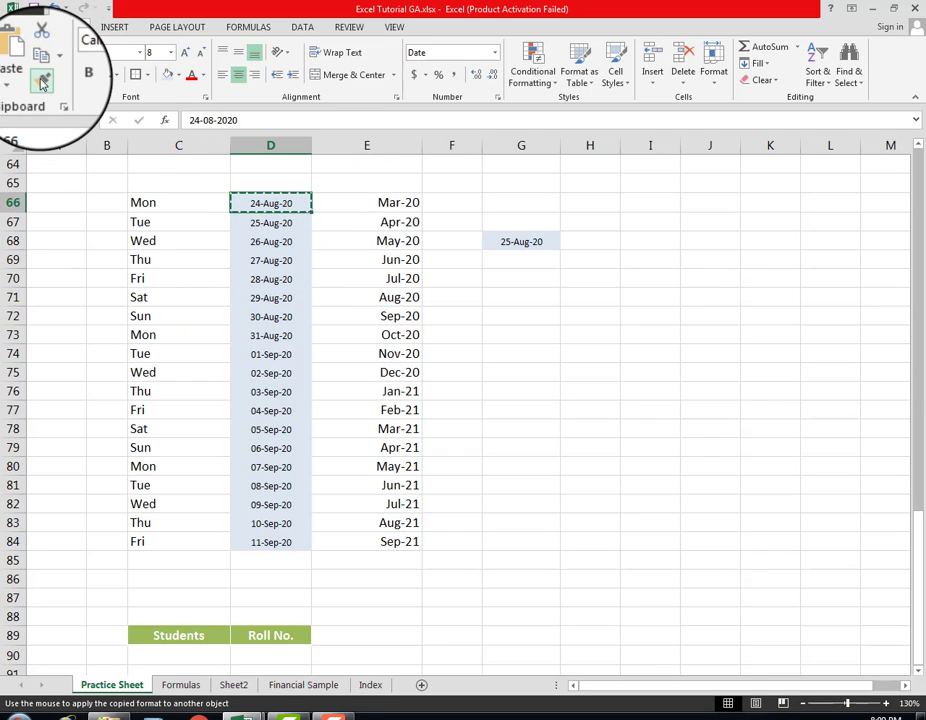
click(498, 242)
click(537, 287)
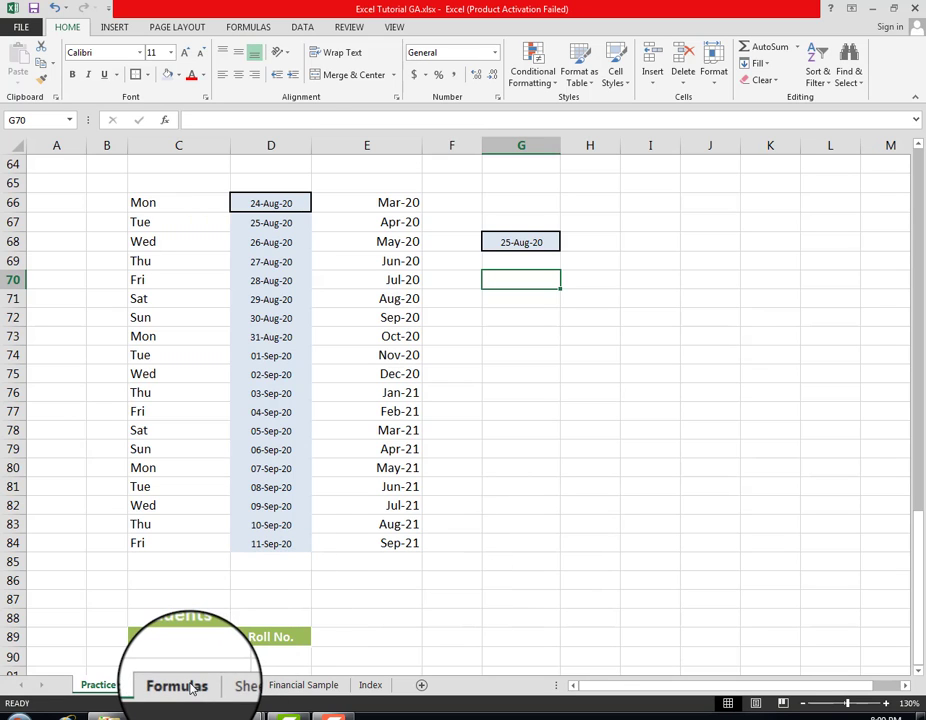
Switch to Sheet2 with the list of tutorial topics
click(233, 685)
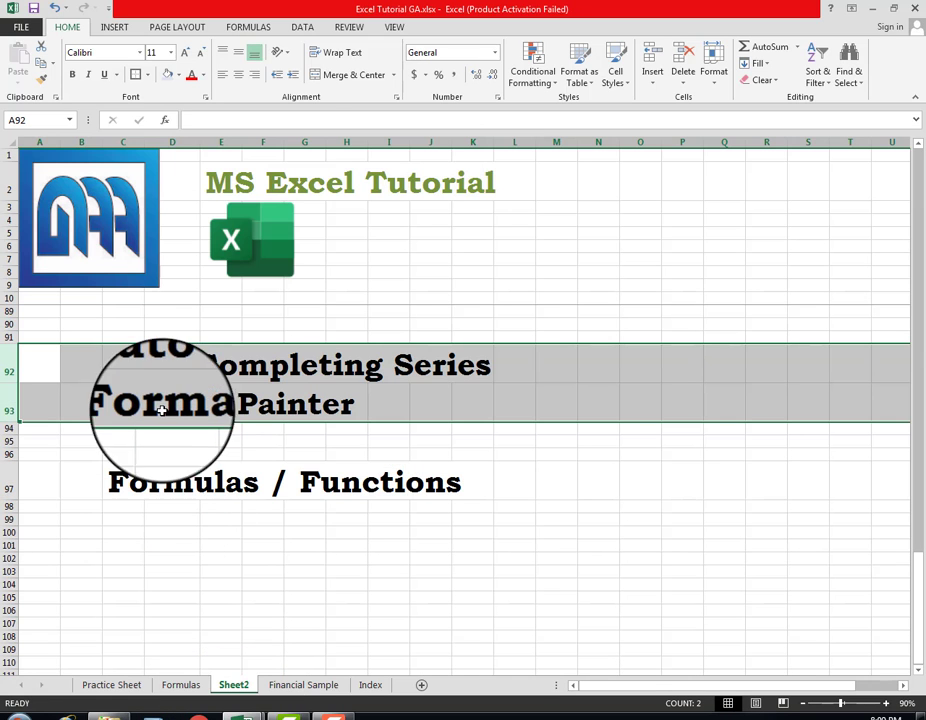